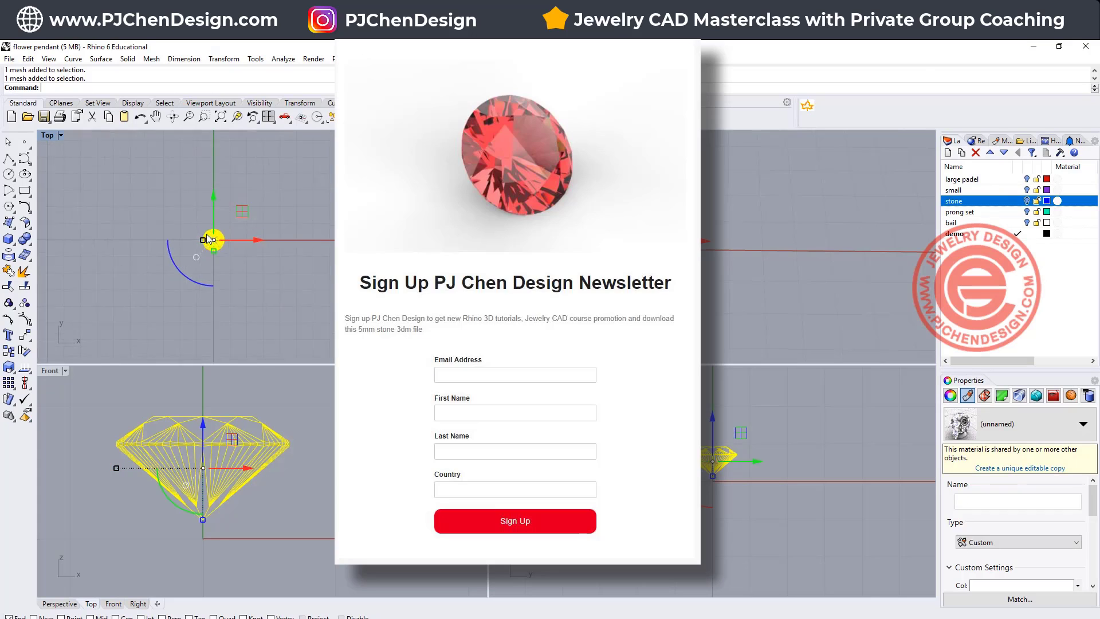
Scale the round stone up uniformly about its centre, then deselect it.
scroll(200, 234, "up", 4)
left_click_drag(199, 245, 147, 252, "shift")
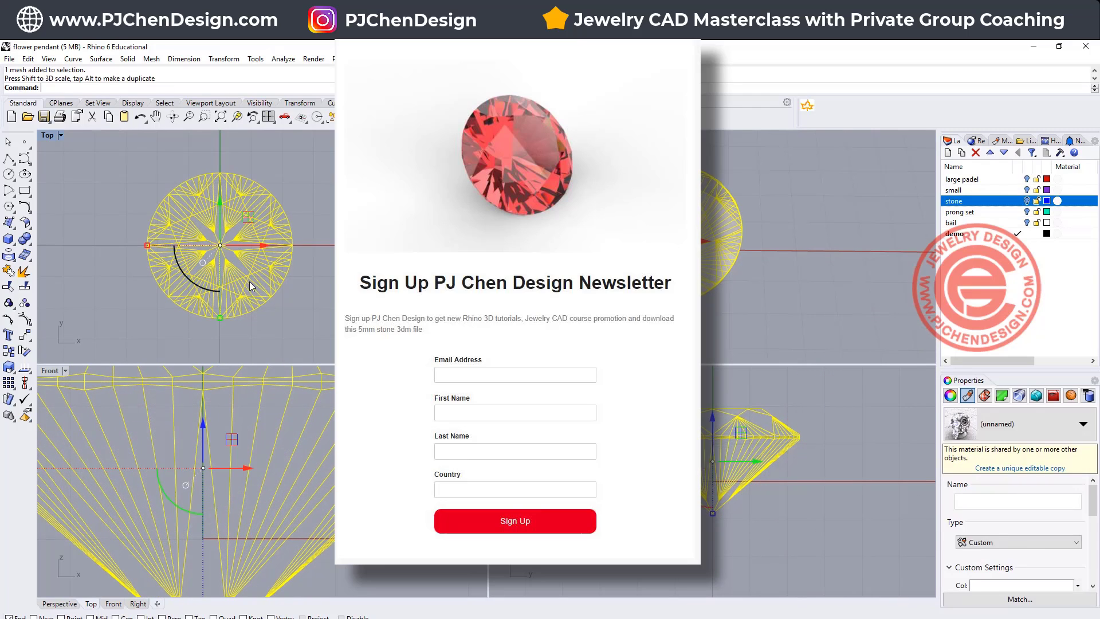
left_click(348, 284)
Draw a single-segment slanted polyline in the Front view, running from above the girdle down past the stone's tip on its +X side.
scroll(305, 221, "down", 4)
mouse_move(281, 243)
right_mouse_down()
mouse_move(238, 219)
mouse_move(294, 240)
right_mouse_up()
scroll(239, 220, "up", 4)
scroll(259, 233, "down", 4)
scroll(394, 470, "down", 10)
scroll(408, 471, "down", 4)
right_click_drag(409, 467, 340, 477)
left_click(9, 159)
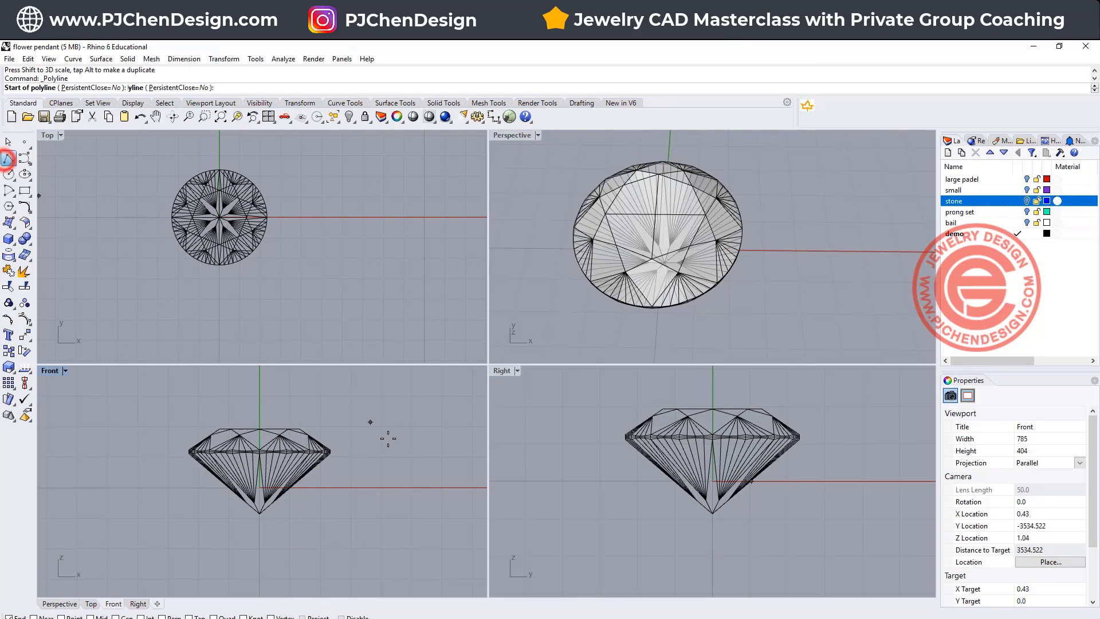
left_click(341, 408)
left_click(312, 541)
right_click(320, 522)
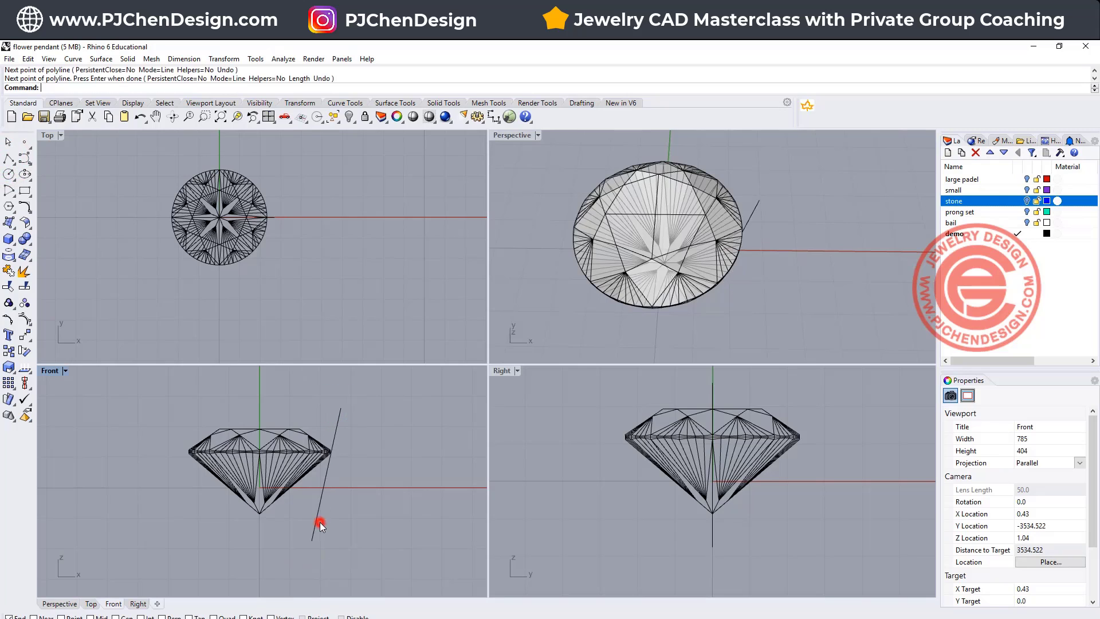
Rotate the slanted line to a steeper angle and shift it slightly outward so it runs just outside the girdle.
left_click(319, 521)
left_click(318, 517)
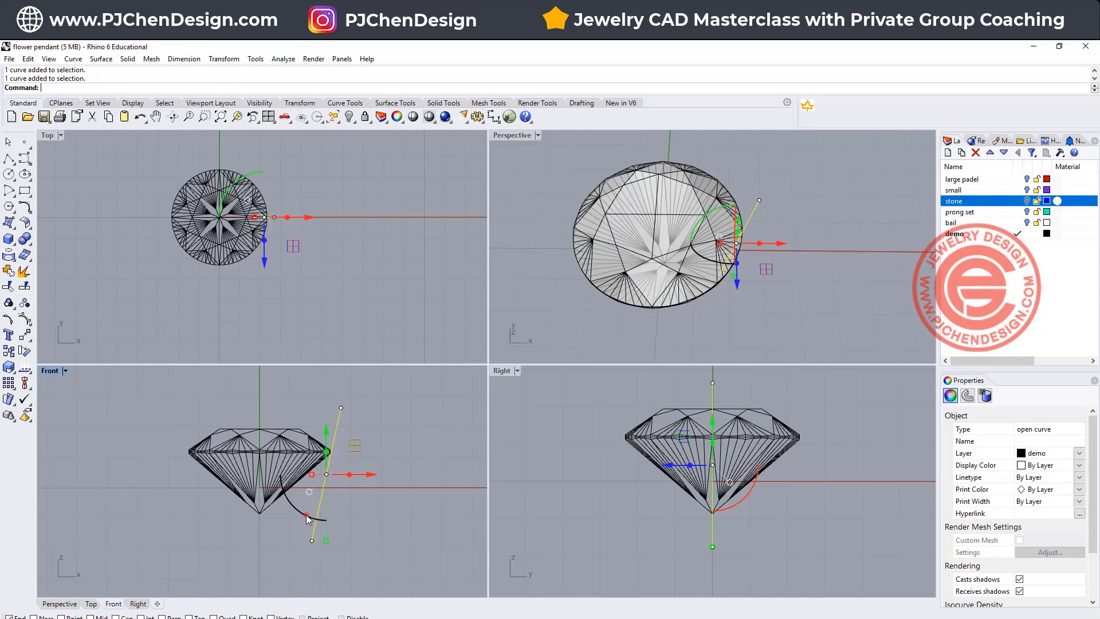
left_click_drag(303, 514, 315, 520)
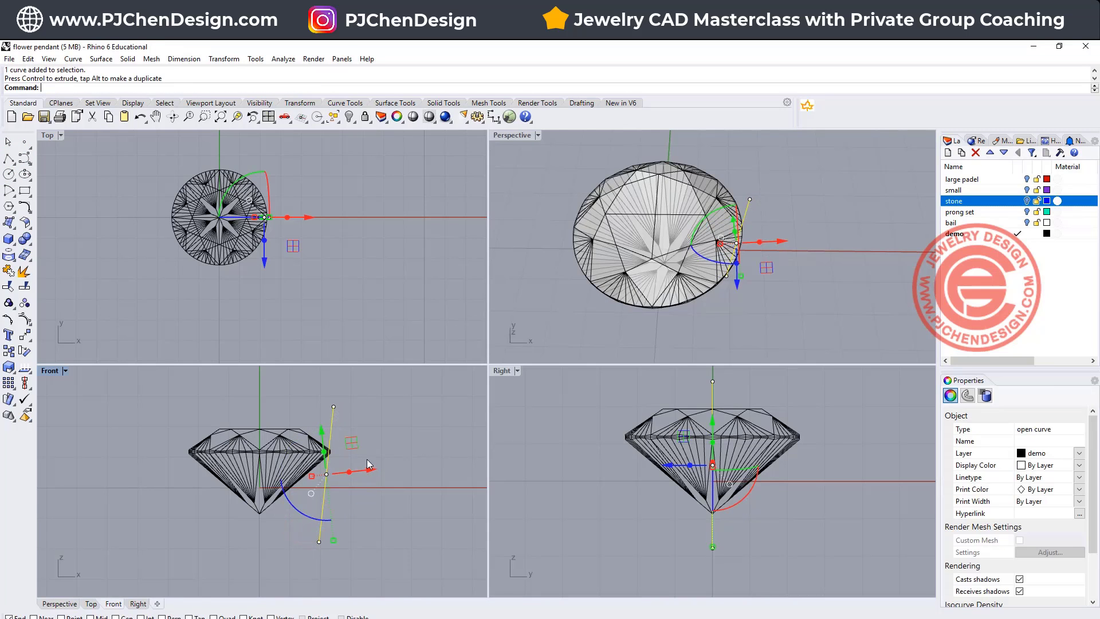
left_click(370, 467)
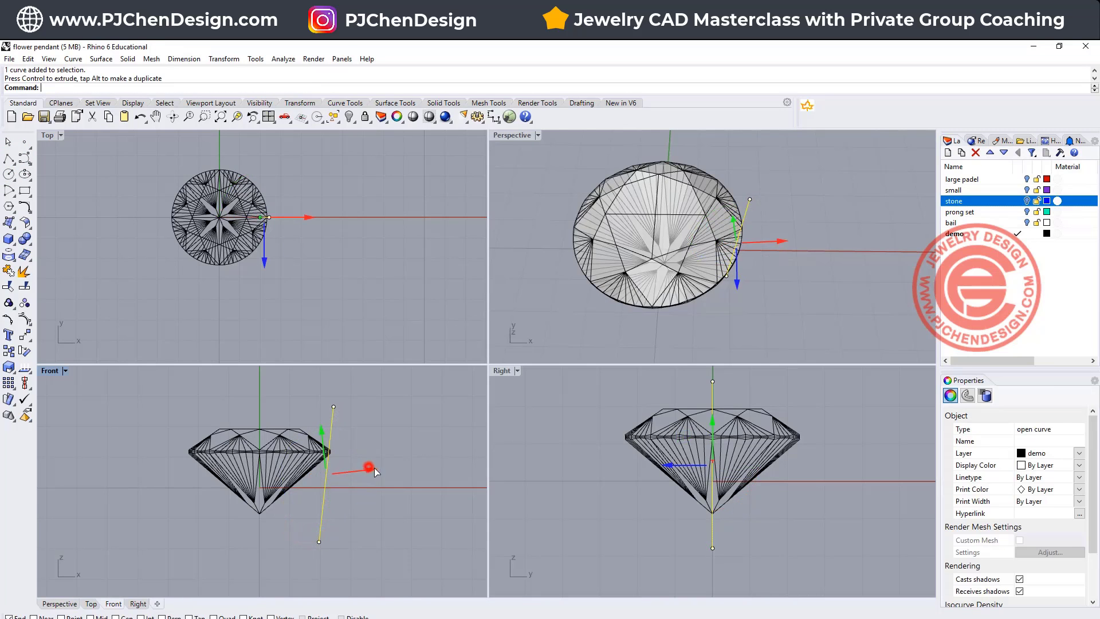
Build a round-capped pipe along the slanted line with start and end radii of about 3.1.
left_click(340, 426)
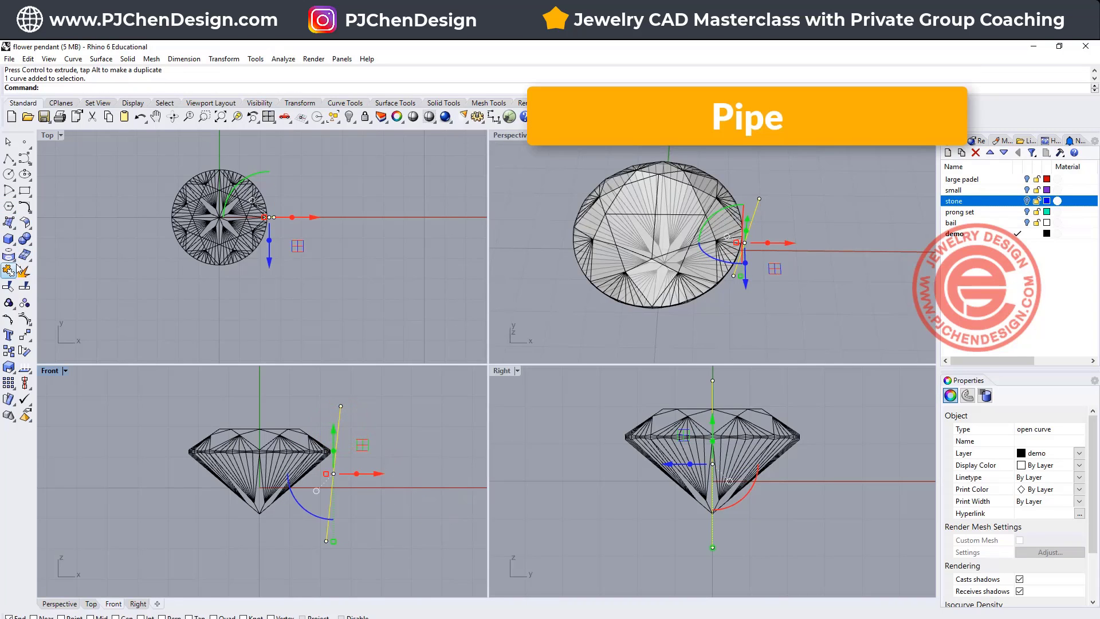
left_click(8, 239)
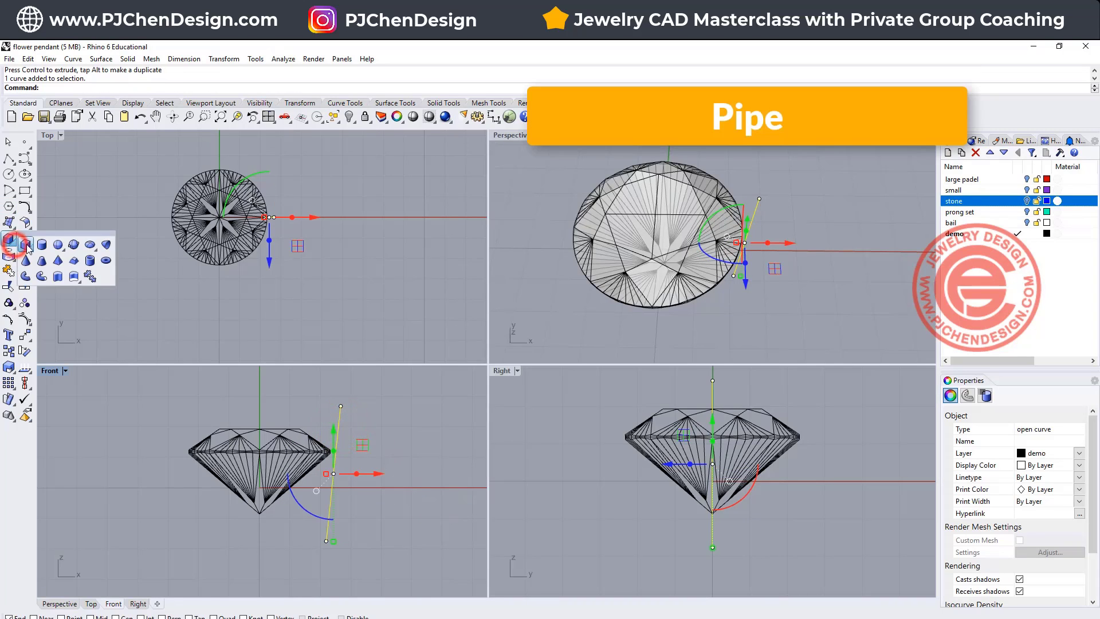
left_click(34, 277)
scroll(275, 213, "up", 3)
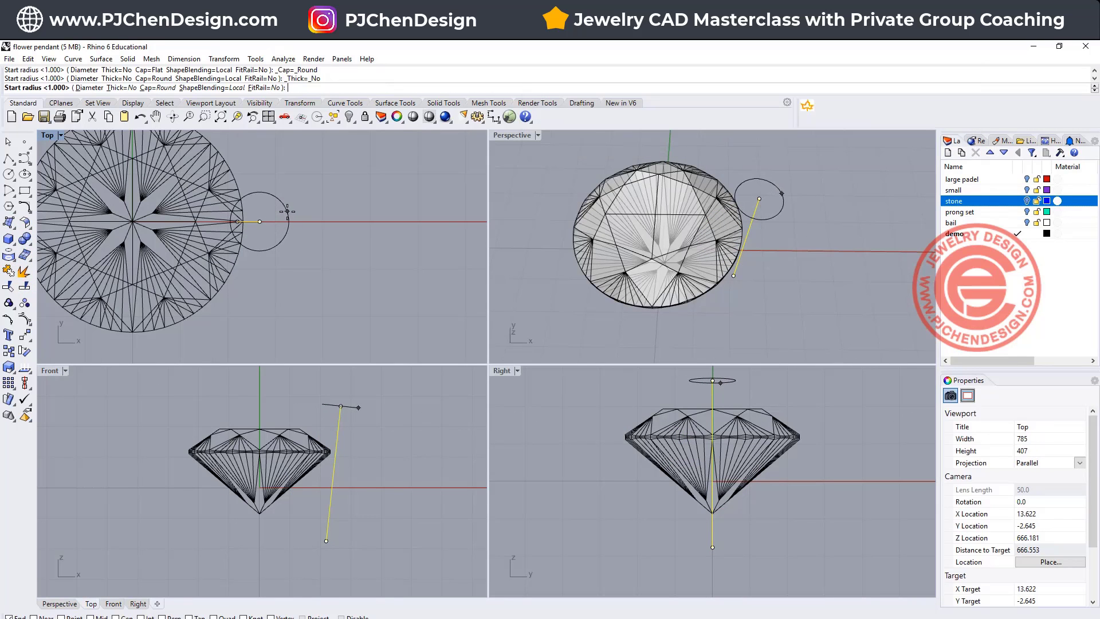
left_click(287, 212)
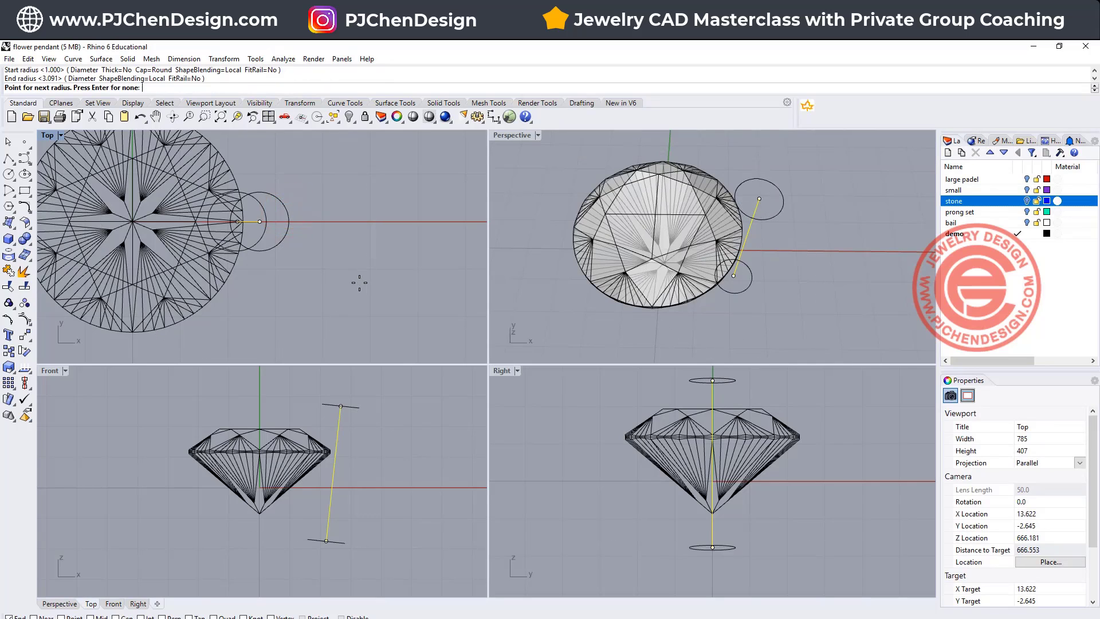
left_click(393, 278)
left_click(411, 454)
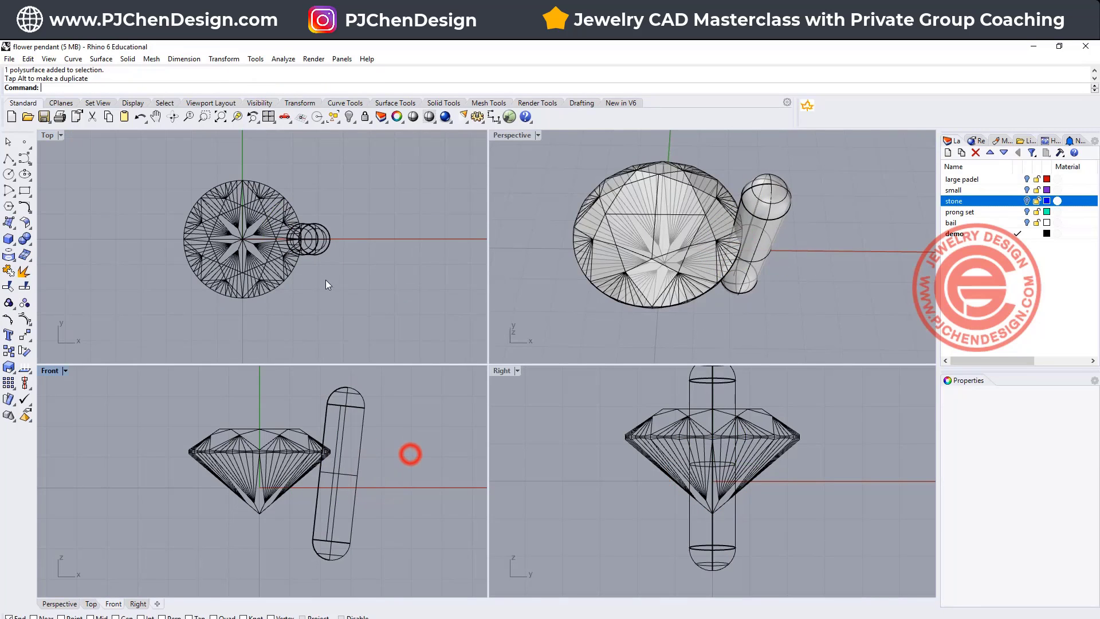
Polar array the pipe prong around the origin with 6 items over 360 degrees.
left_click(325, 254)
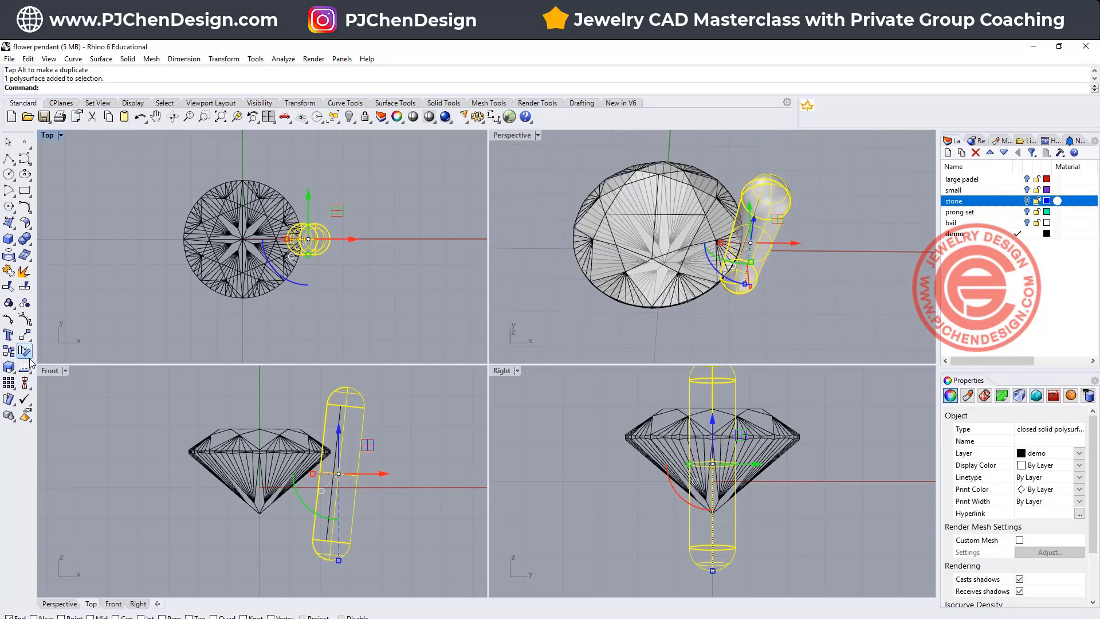
left_click(13, 387)
left_click(42, 390)
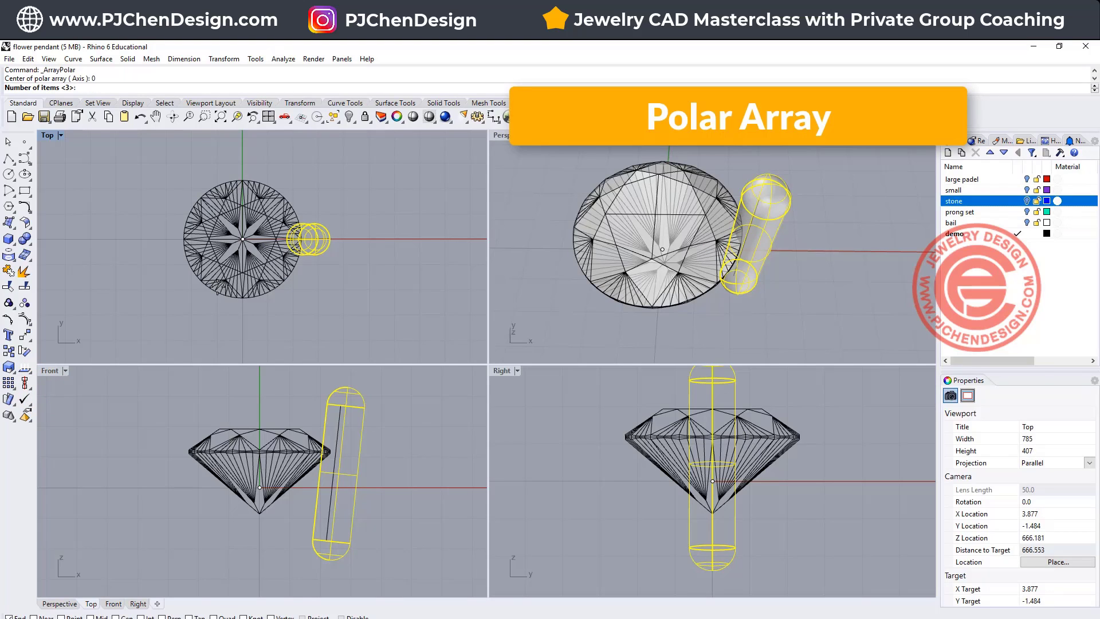
type("6")
key("Return")
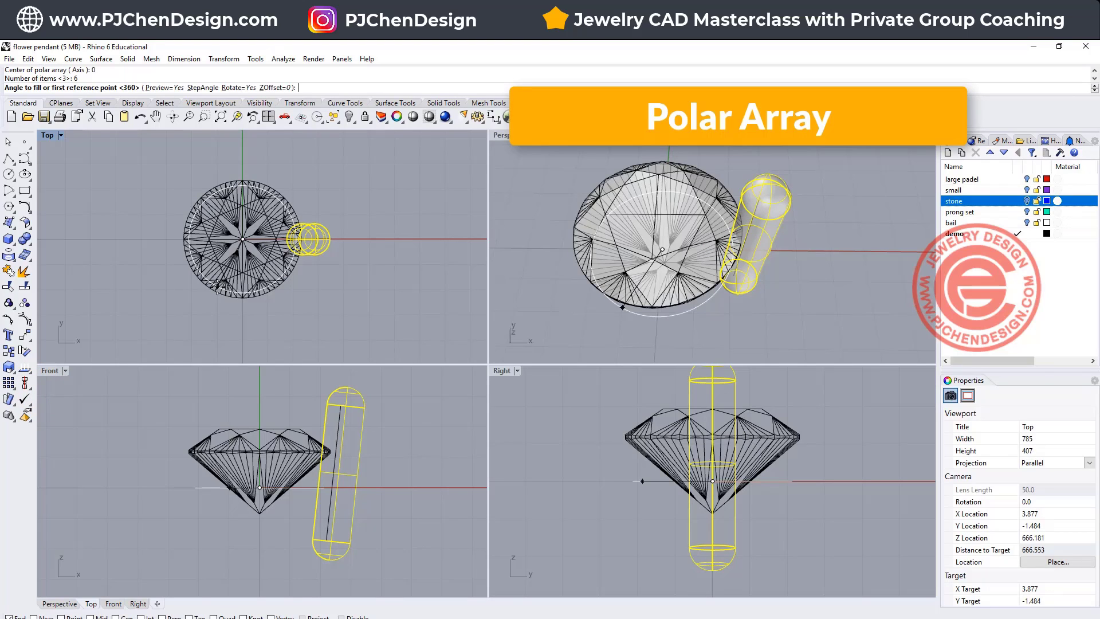
key("Return")
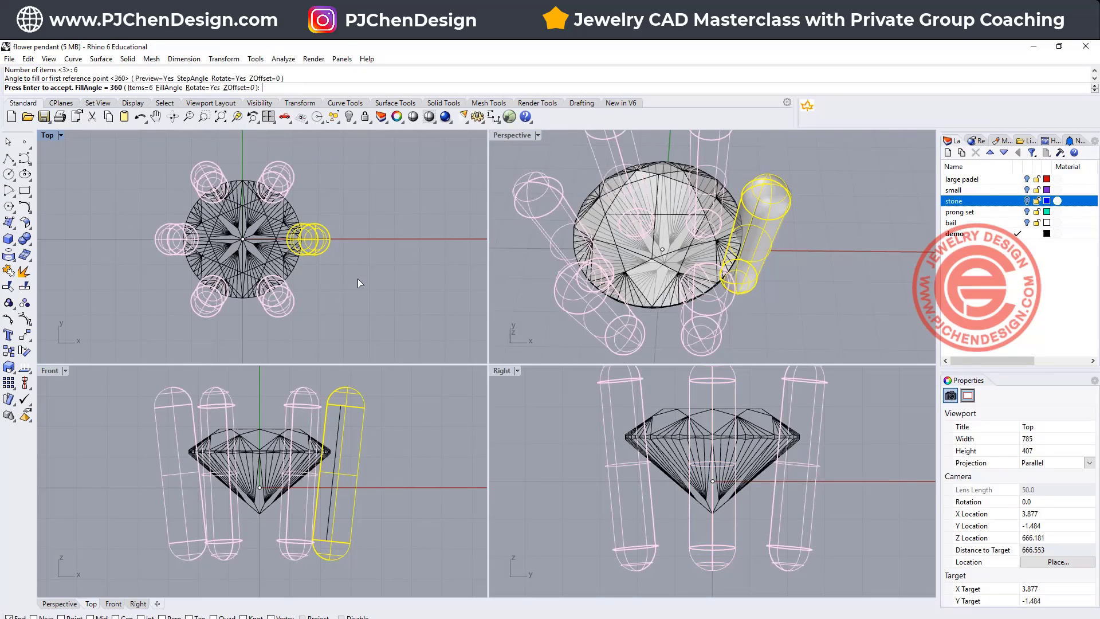
key("Return")
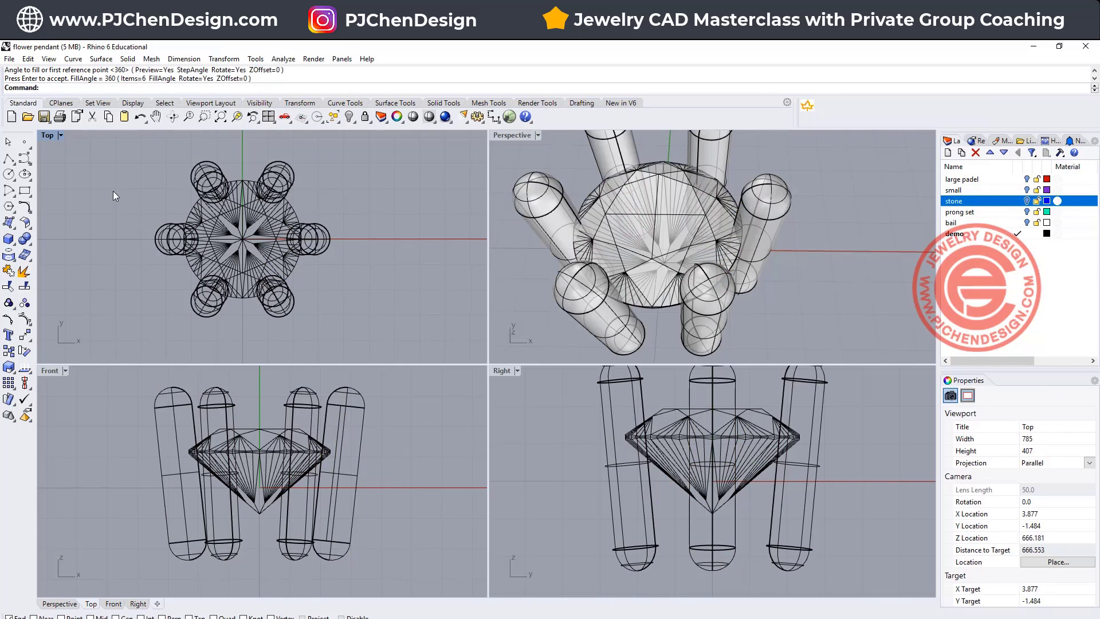
Draw a tall three-point rectangle with rounded conic corners in the Front view, below the girdle and along the prong's inner side.
left_click(27, 197)
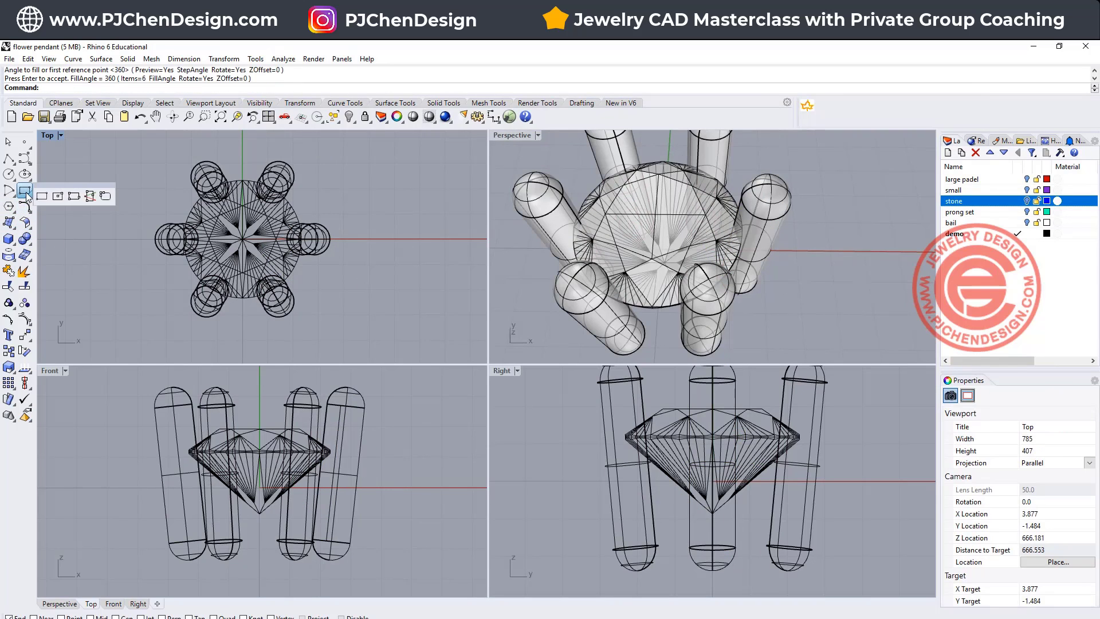
left_click(106, 197)
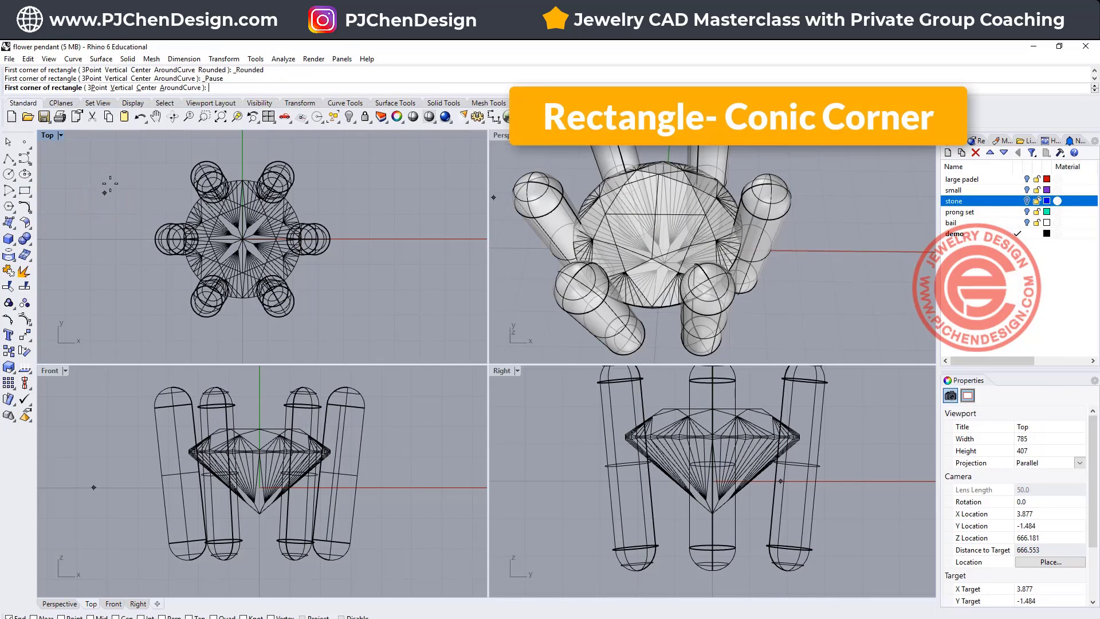
left_click(95, 88)
scroll(322, 467, "up", 5)
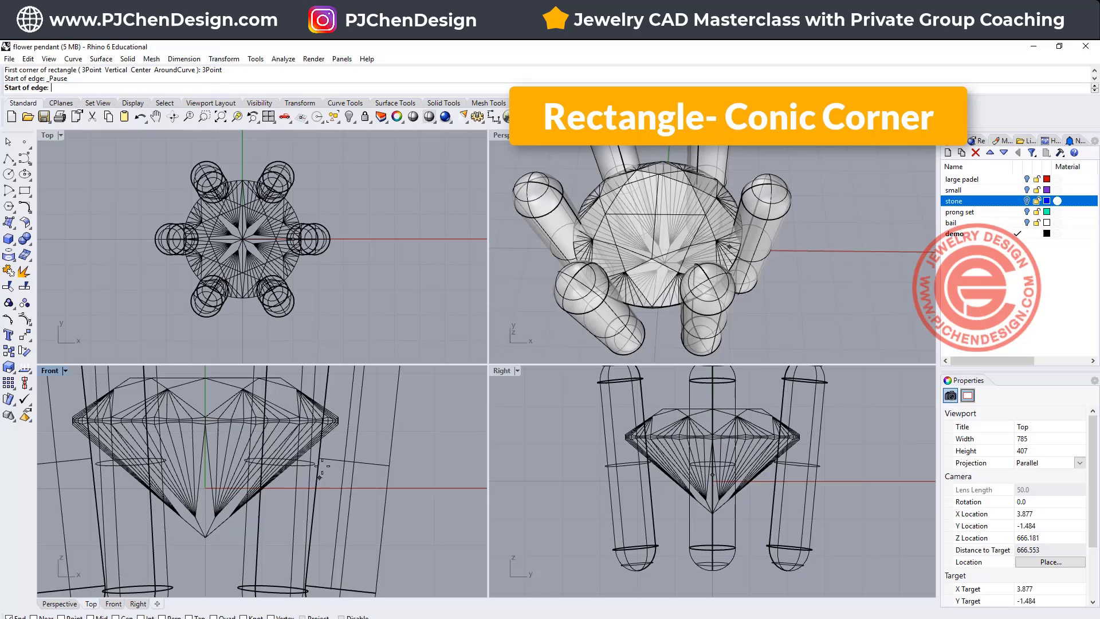
scroll(312, 459, "up", 3)
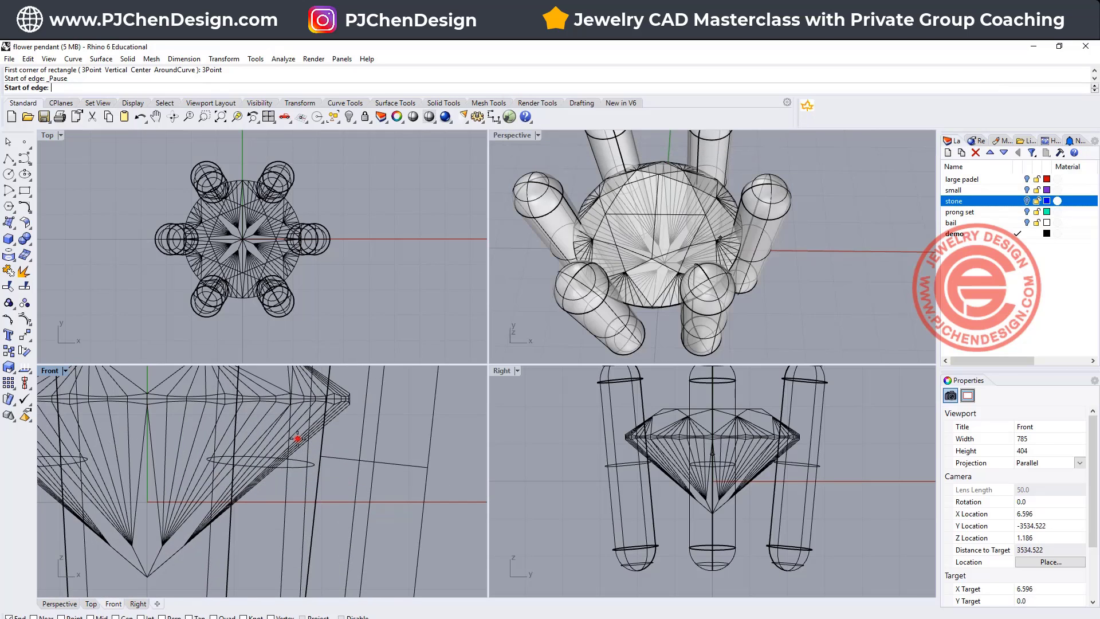
left_click(298, 439)
scroll(368, 486, "down", 3)
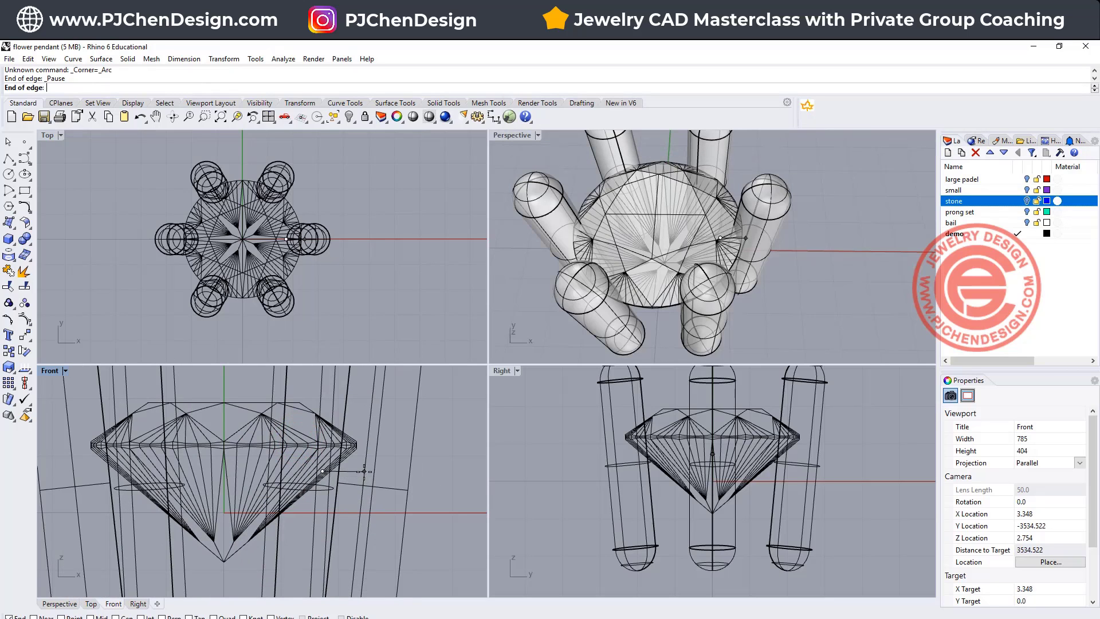
left_click(364, 472)
scroll(363, 469, "down", 5)
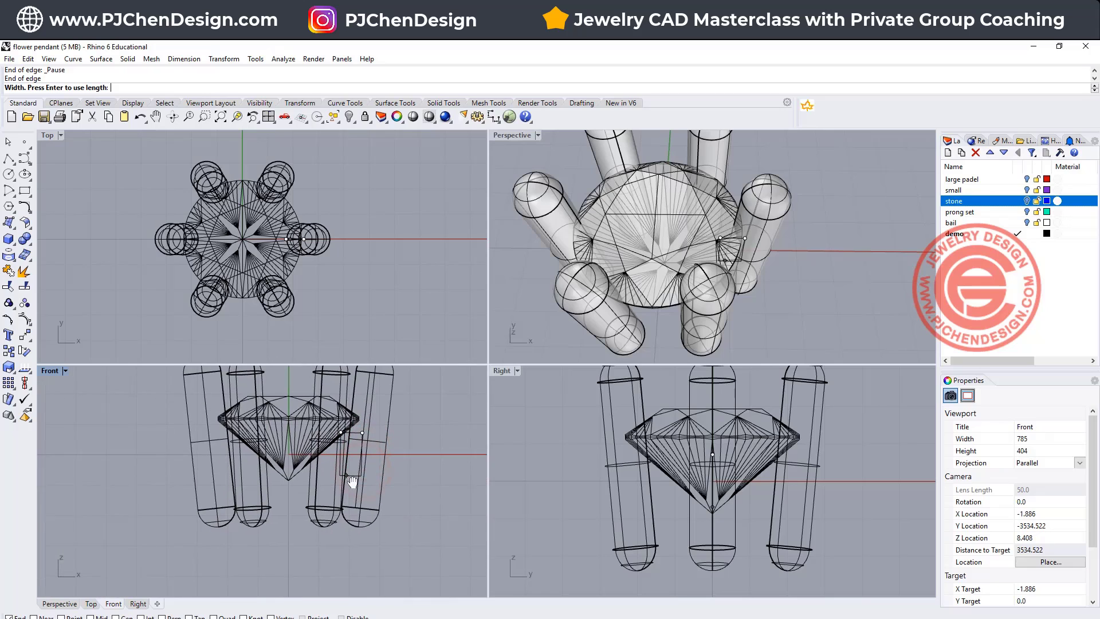
left_click(327, 528)
key("Return")
Rotate the rounded rectangle to match the prong's slant, widen it, and move it slightly inward.
scroll(319, 523, "up", 4)
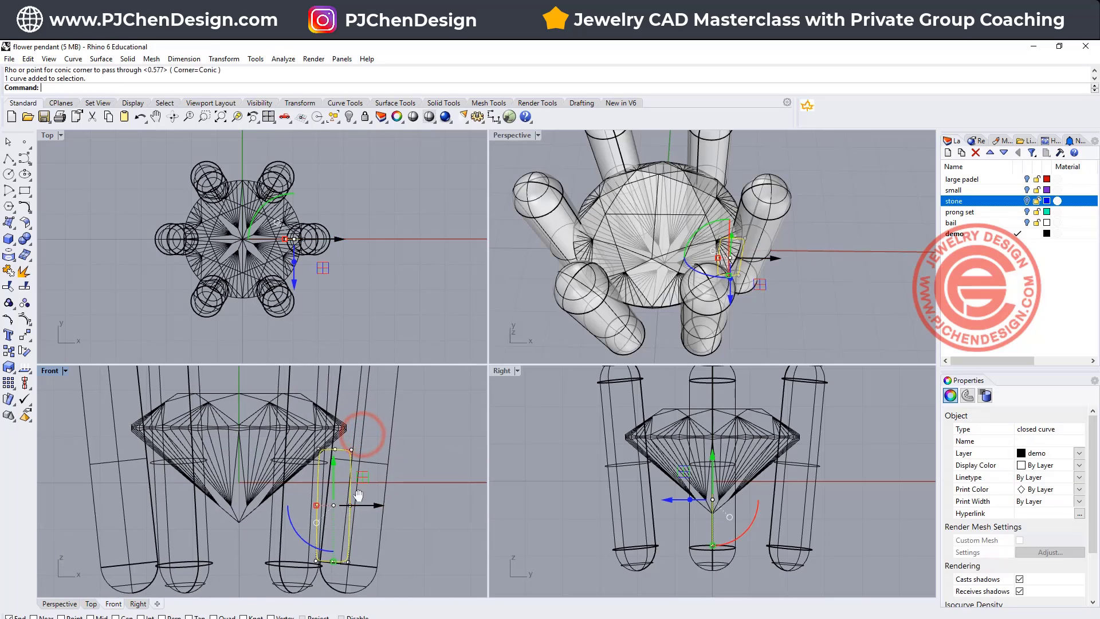
left_click_drag(310, 517, 309, 517)
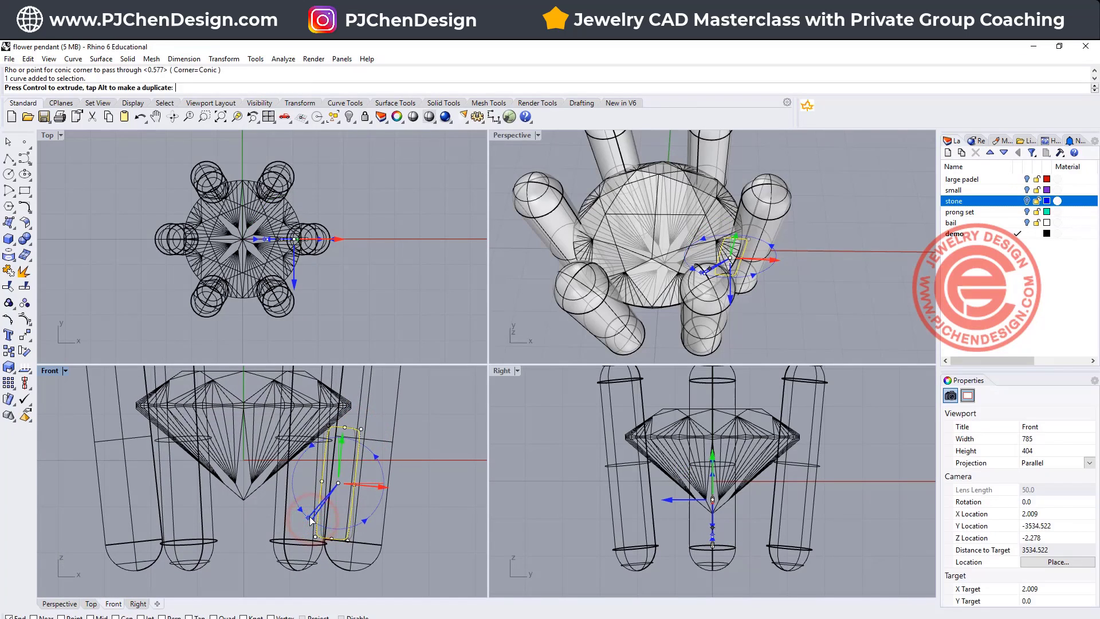
left_click_drag(383, 488, 312, 480)
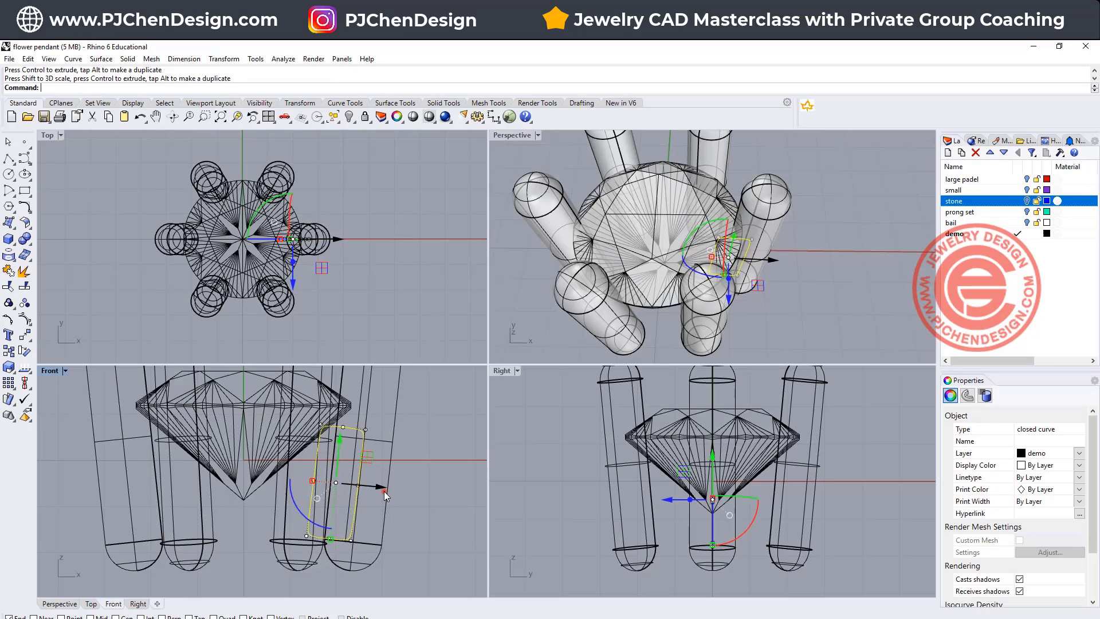
left_click_drag(381, 490, 377, 494)
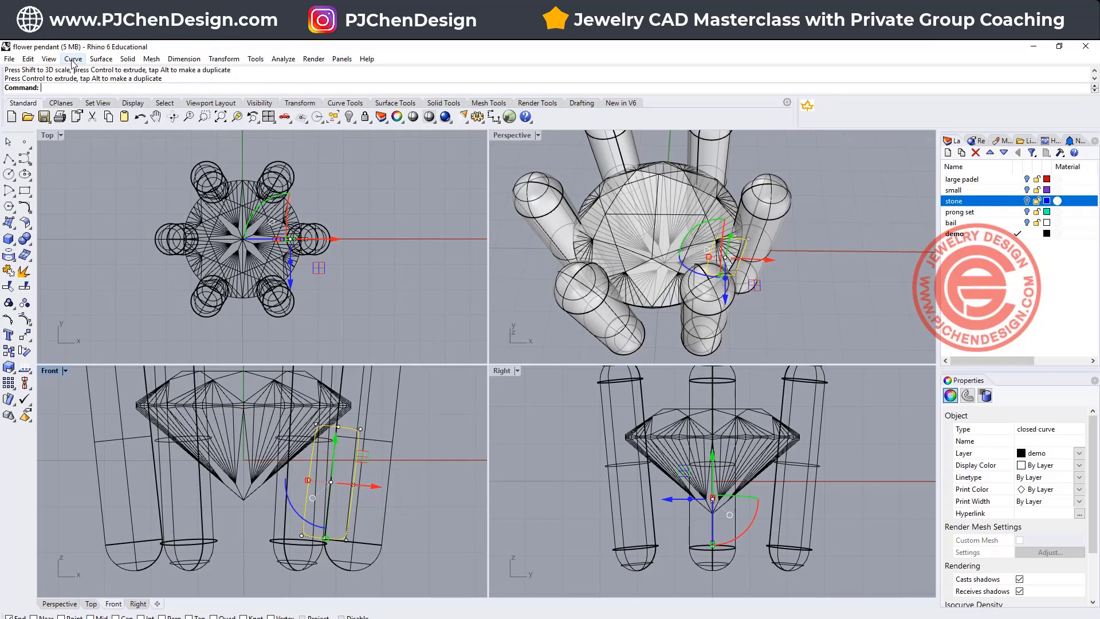
Revolve the rounded rectangle 360 degrees around the vertical axis through the origin, starting at angle 0.
left_click(101, 59)
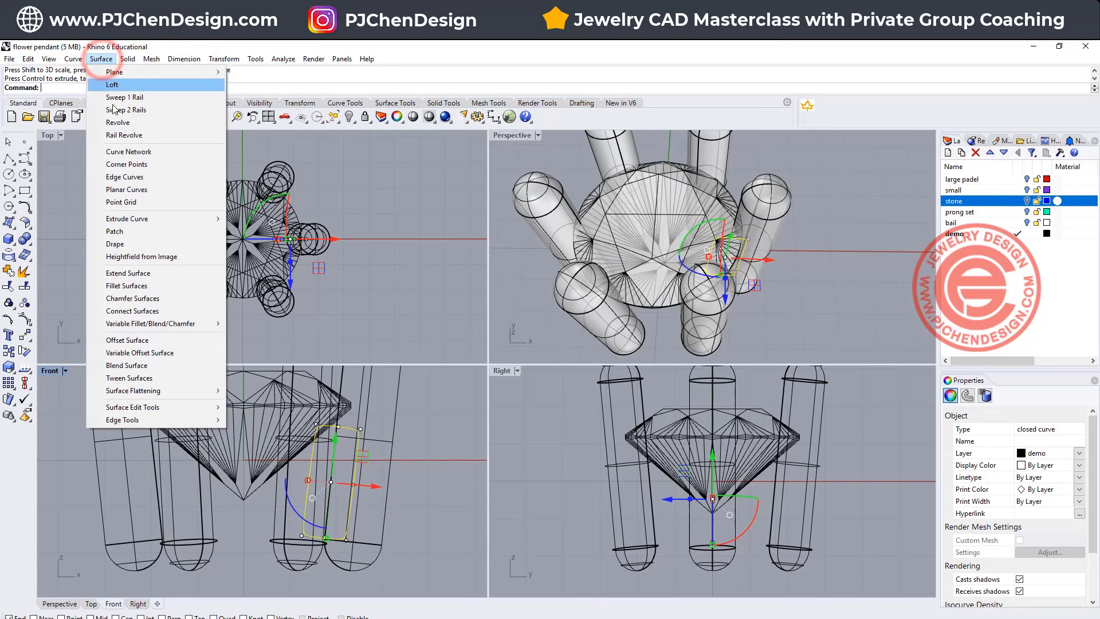
left_click(118, 123)
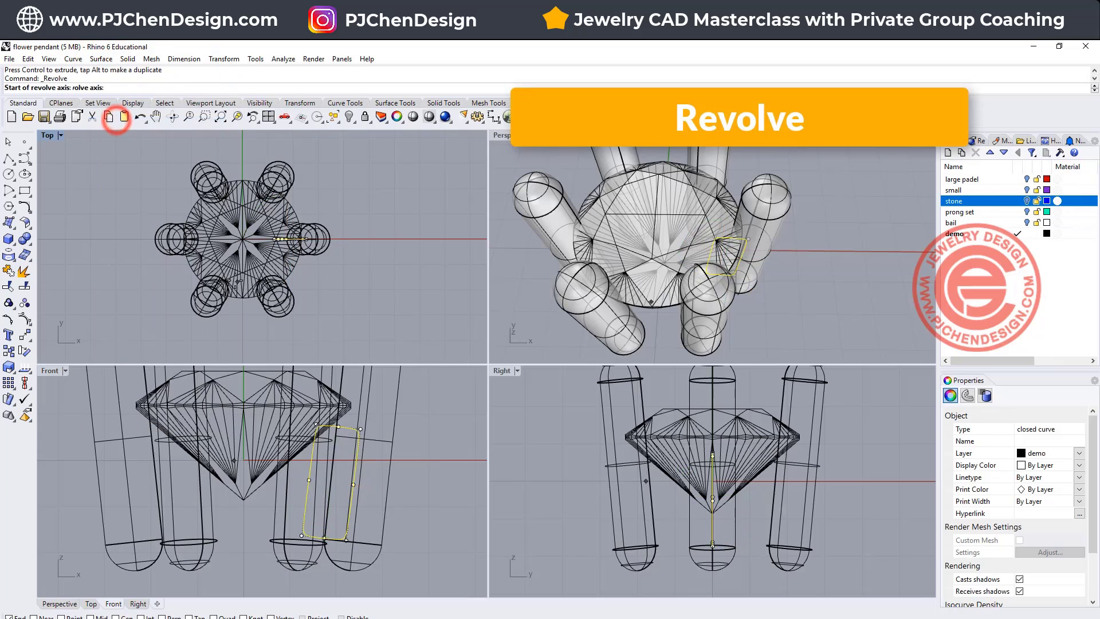
type("0")
key("Return")
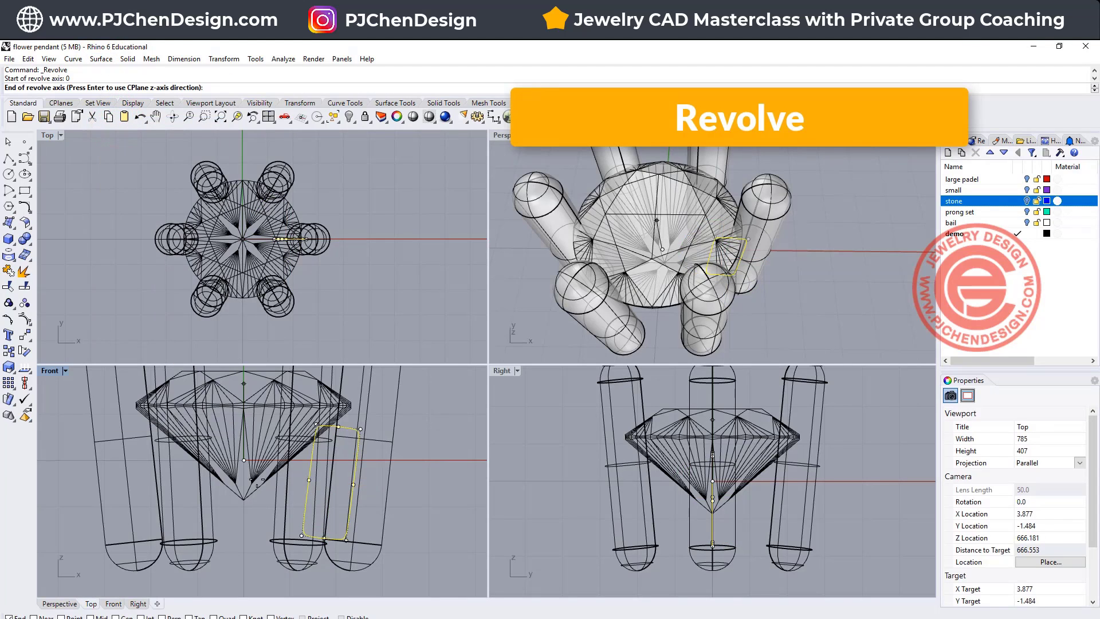
left_click(244, 567)
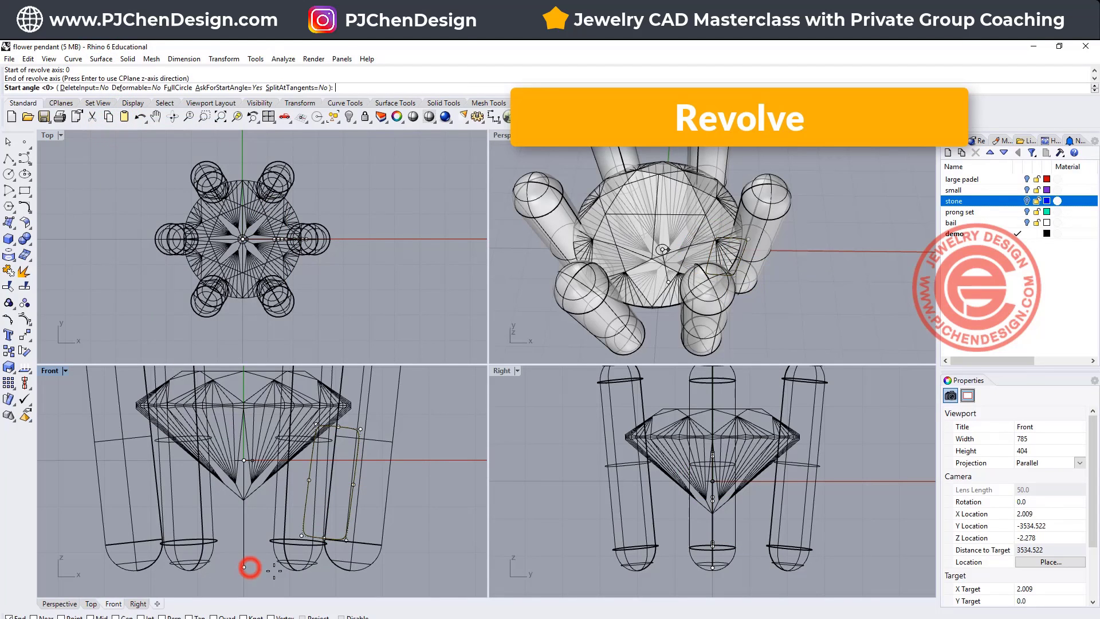
key("Return")
key("Return")
left_click(454, 490)
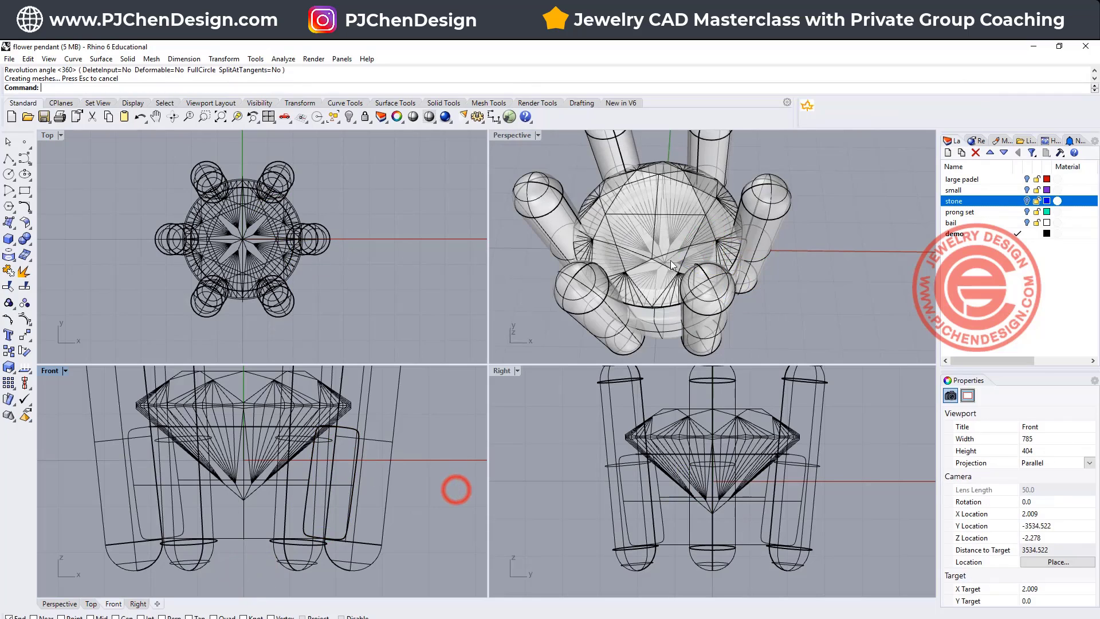
Group the six prongs, the revolved band and their two construction curves, leaving out the stone.
right_click_drag(671, 260, 717, 261)
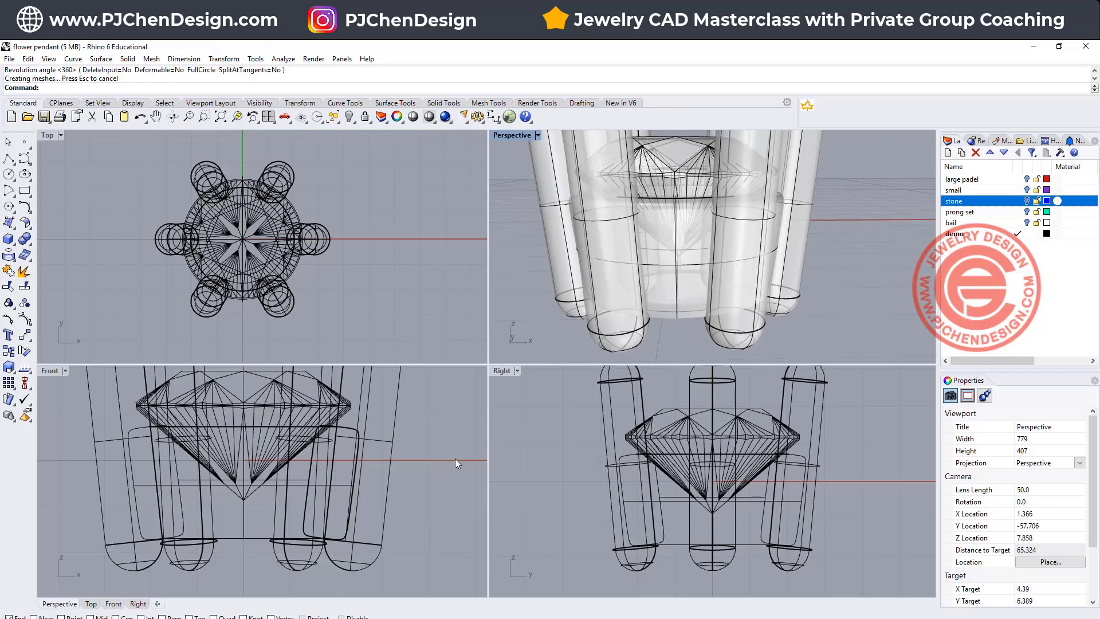
left_click_drag(397, 551, 94, 538)
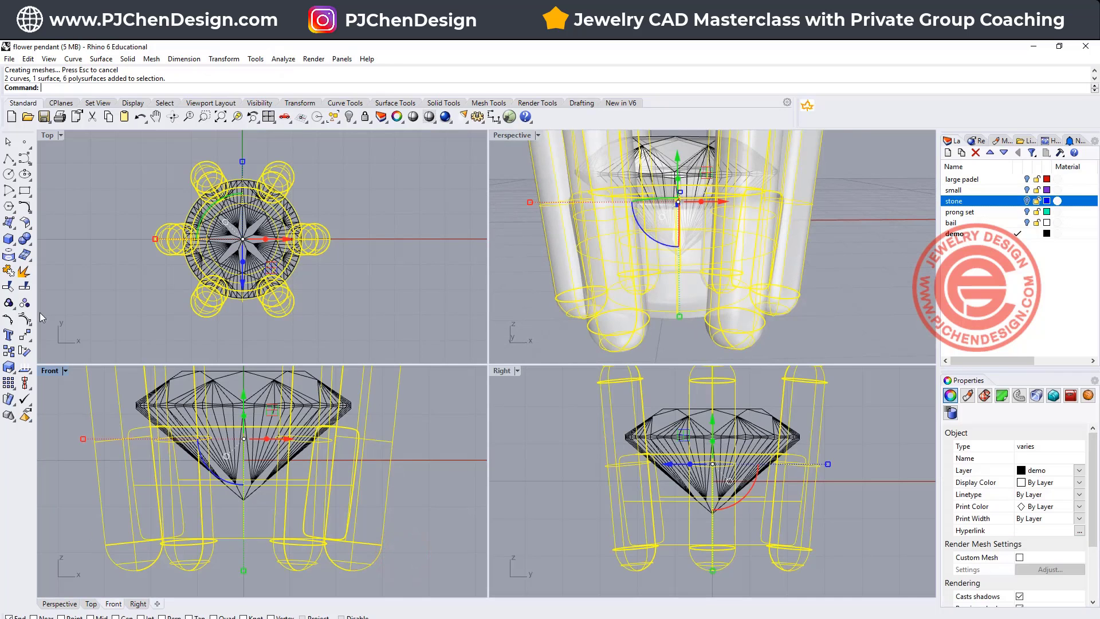
left_click(10, 303)
left_click(77, 275)
Set the stone's display color to Cyan.
scroll(300, 201, "down", 3)
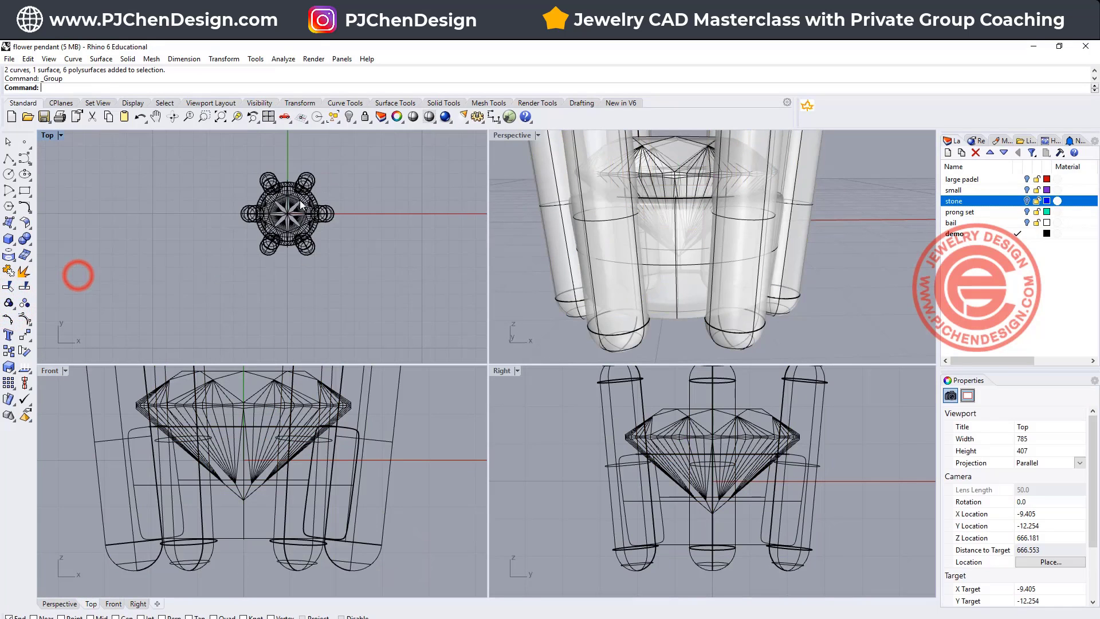
scroll(265, 217, "up", 3)
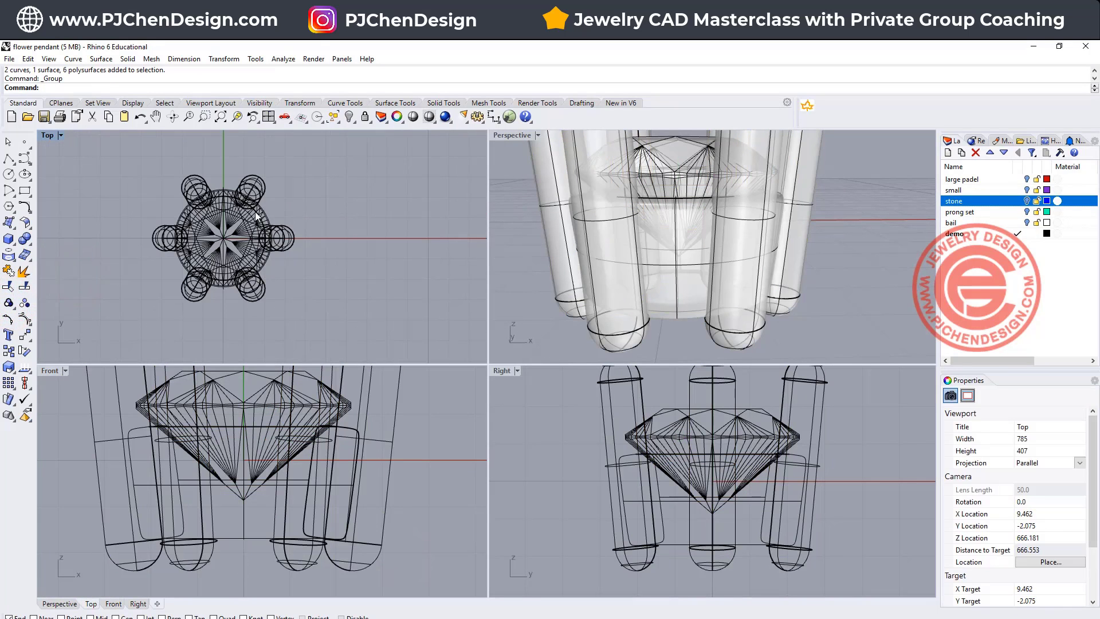
left_click(218, 235)
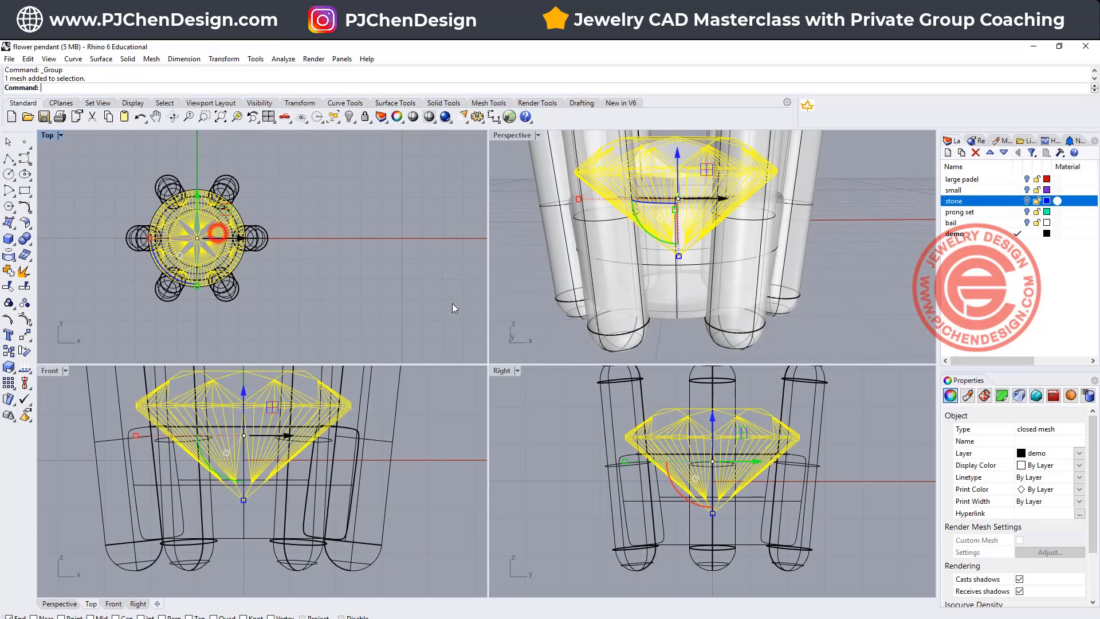
left_click(1080, 466)
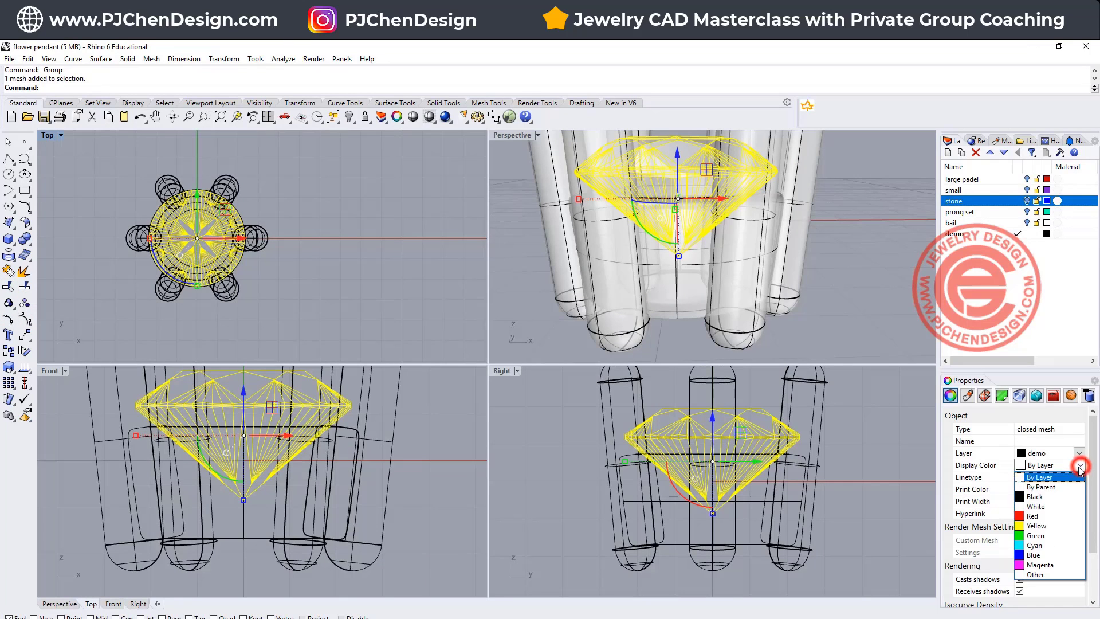
left_click(1050, 547)
left_click(372, 247)
scroll(252, 240, "down", 1)
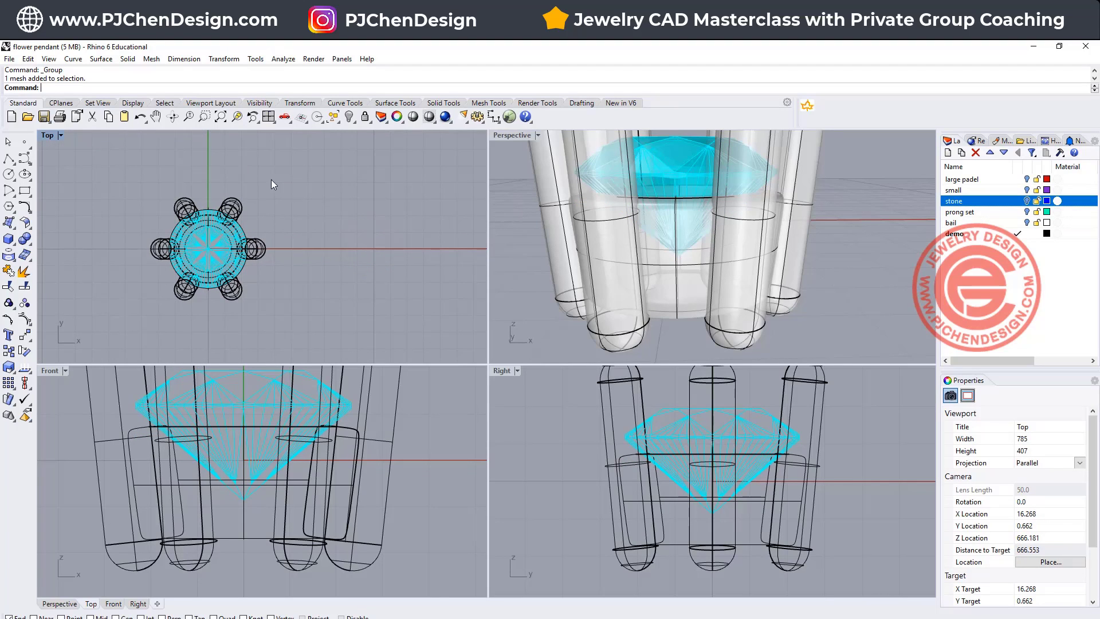
Draw a large square with rounded conic corners in the Top view, centered at 0 and surrounding the six-prong setting.
right_click_drag(300, 299, 308, 289)
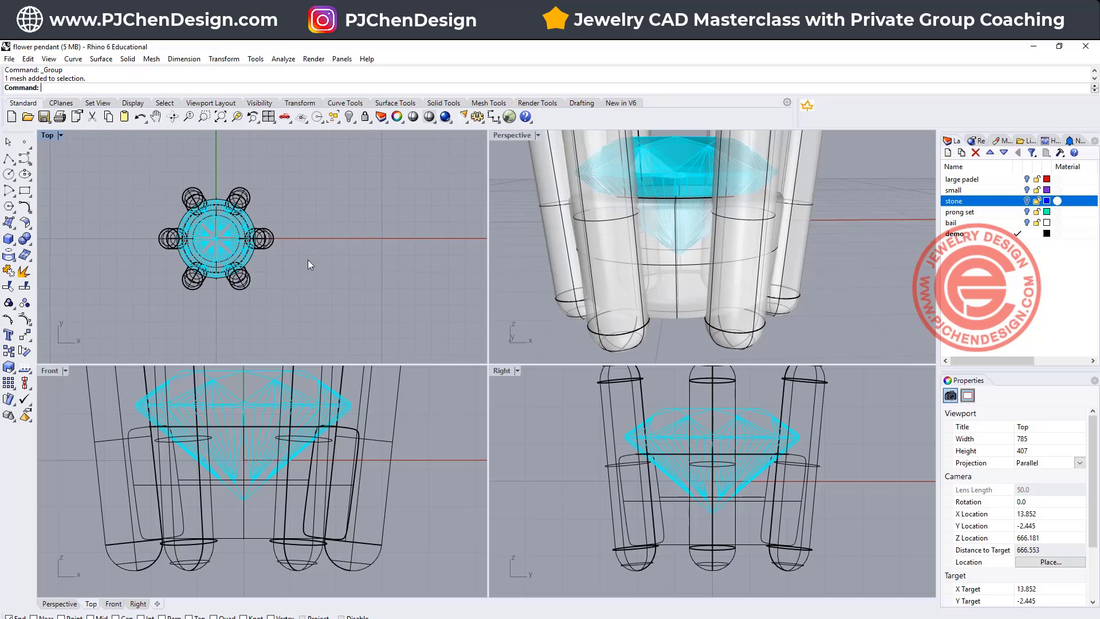
left_click(25, 194)
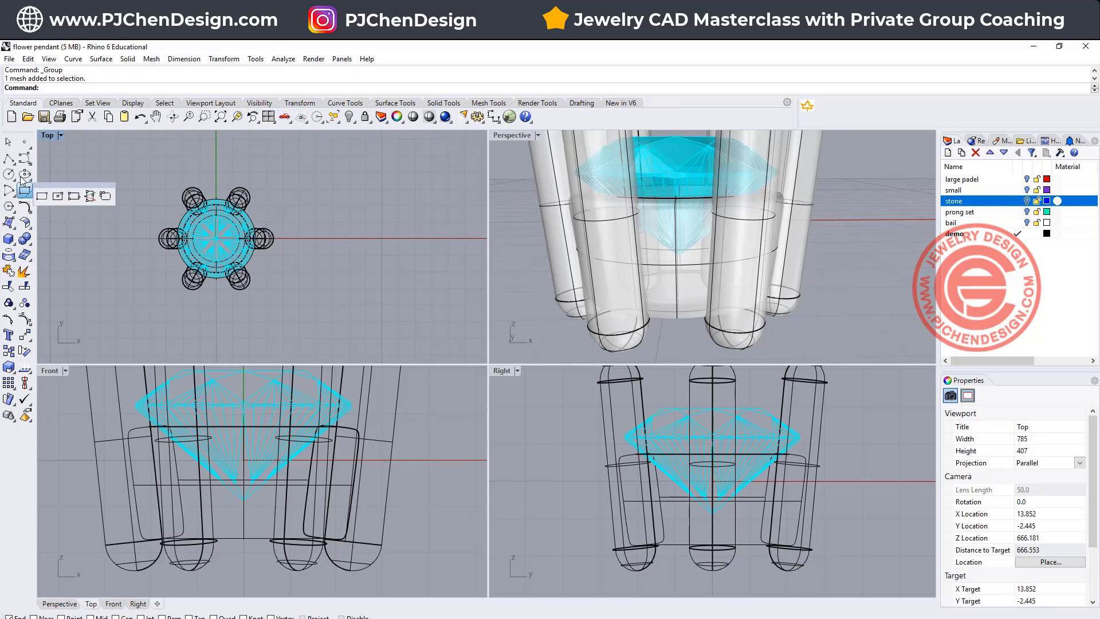
right_click(105, 196)
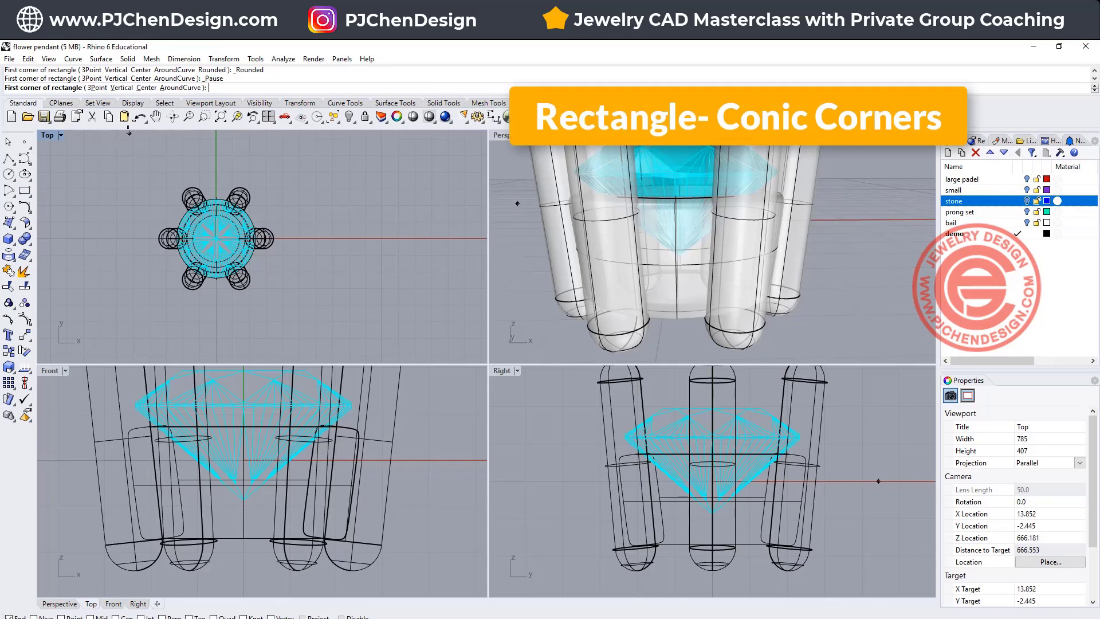
left_click(146, 88)
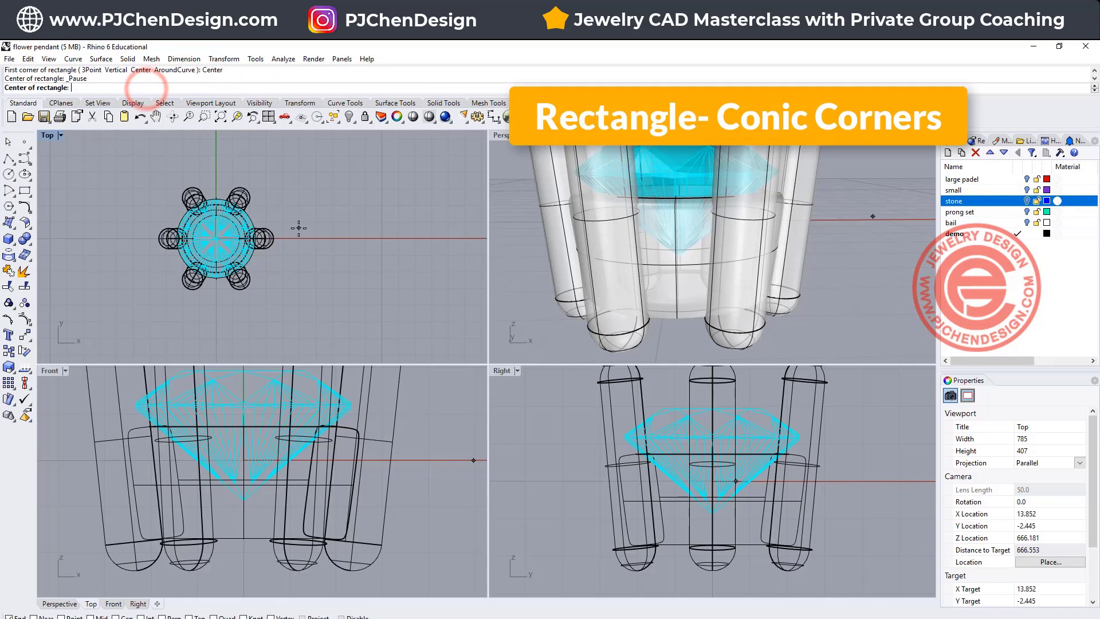
type("0")
key("Return")
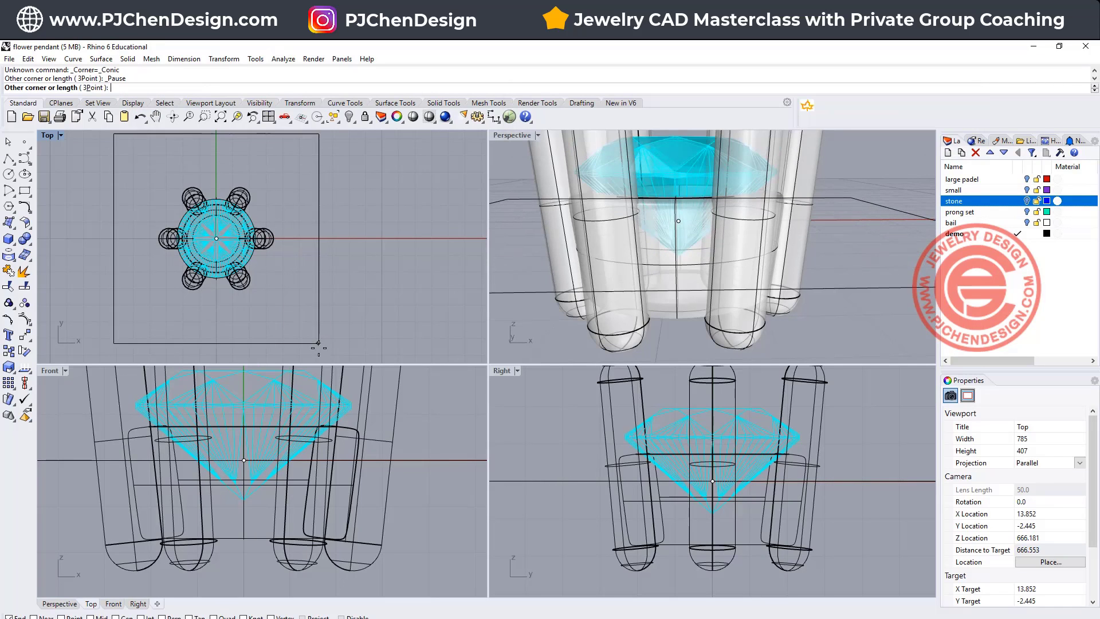
scroll(335, 350, "down", 3)
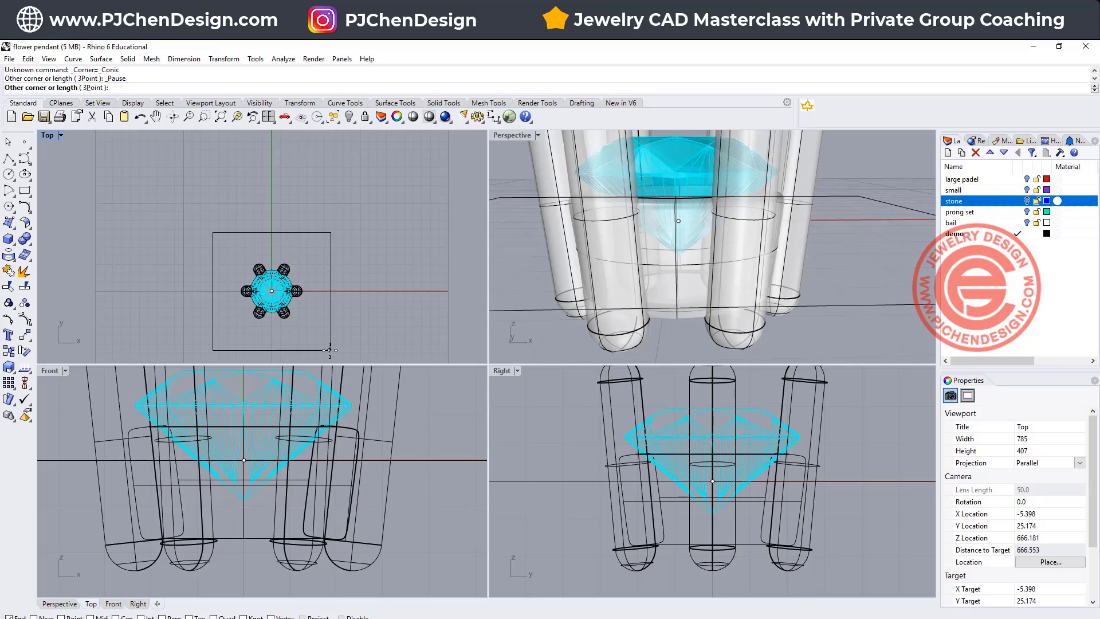
left_click(329, 350)
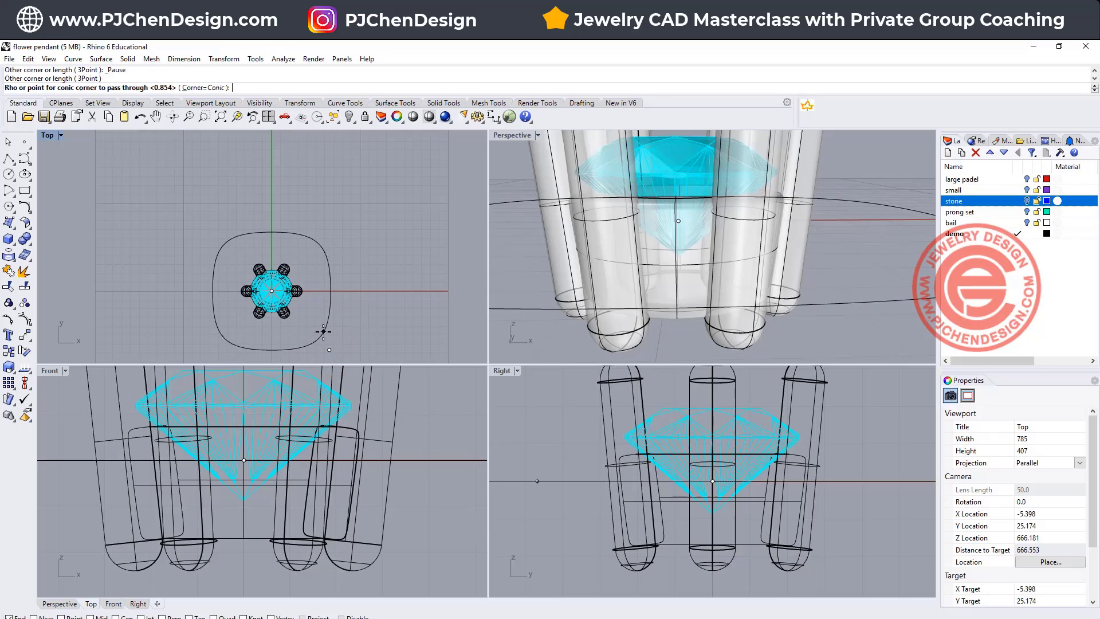
left_click(324, 331)
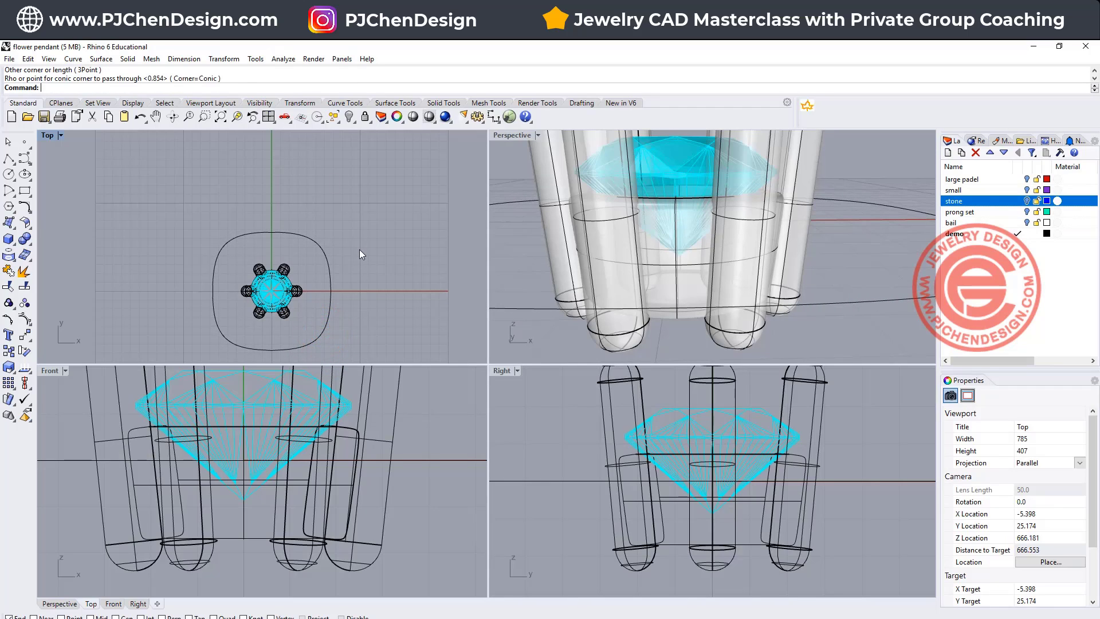
Hide the prong setting group and the stone, leaving out the rounded square.
left_click_drag(206, 253, 204, 252)
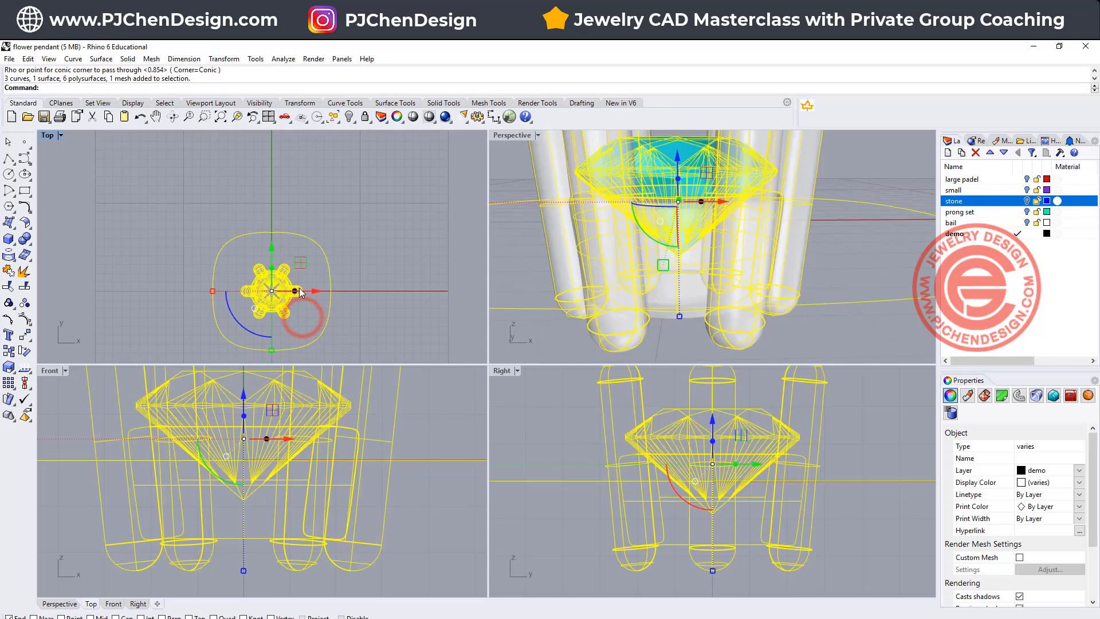
left_click_drag(302, 314, 236, 261)
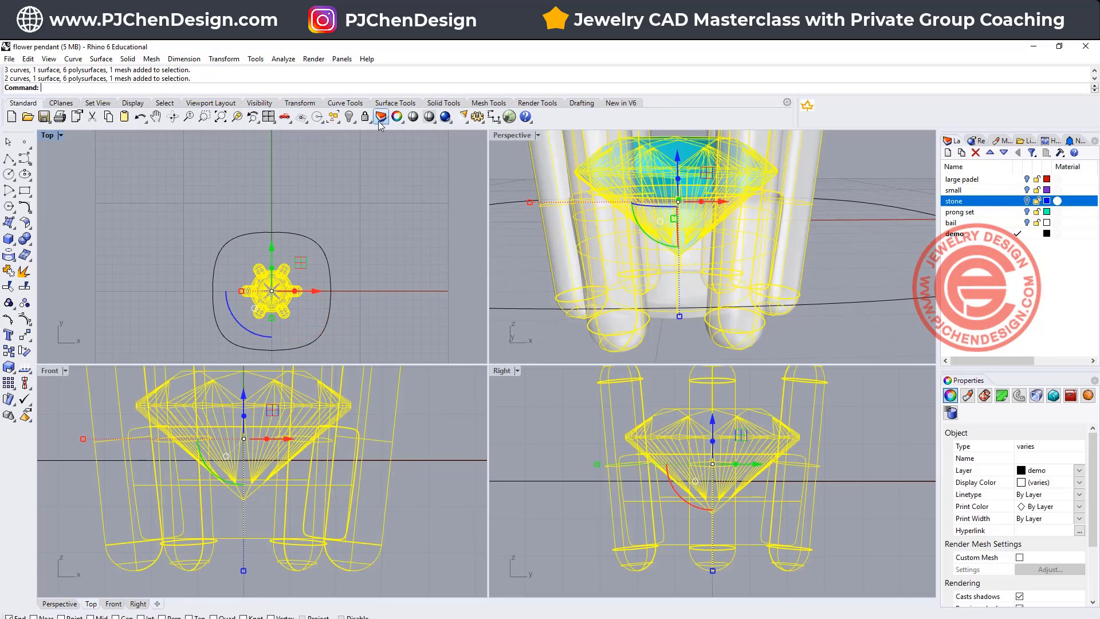
left_click(349, 117)
Draw a five-point, degree 3 profile curve in the Front view, rising from the rounded square's +X edge and running level past the vertical axis.
left_click(248, 456)
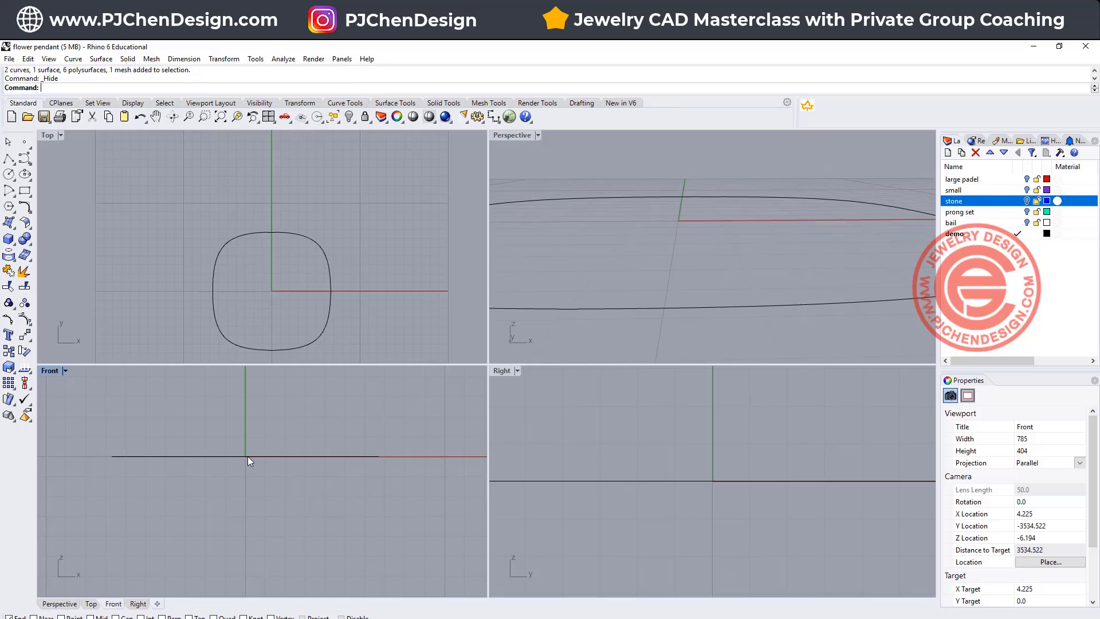
left_click(24, 160)
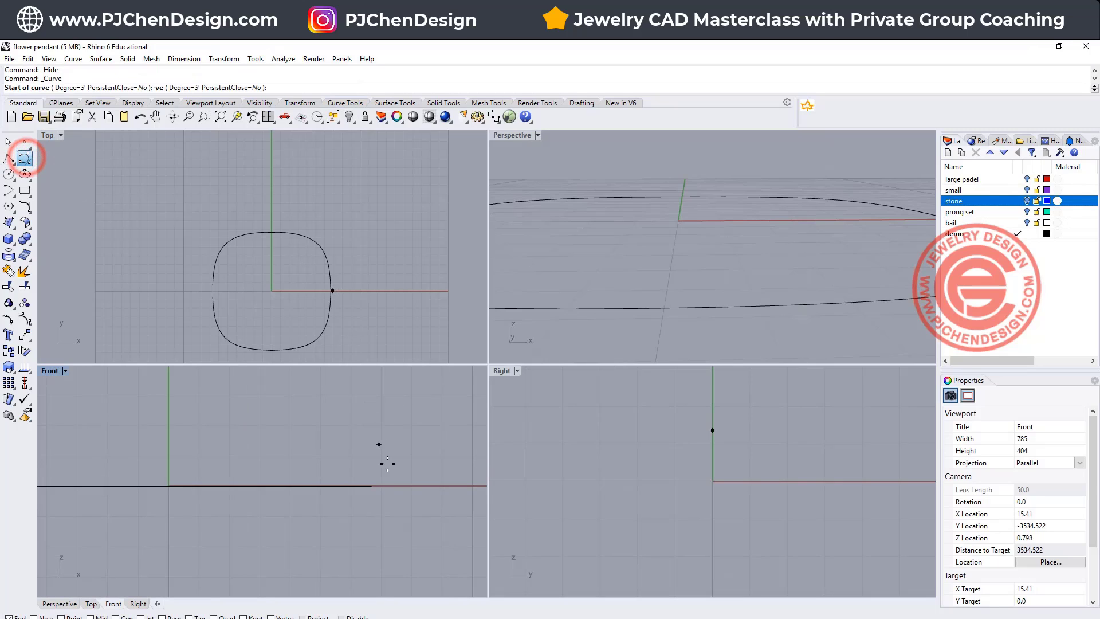
left_click(370, 485)
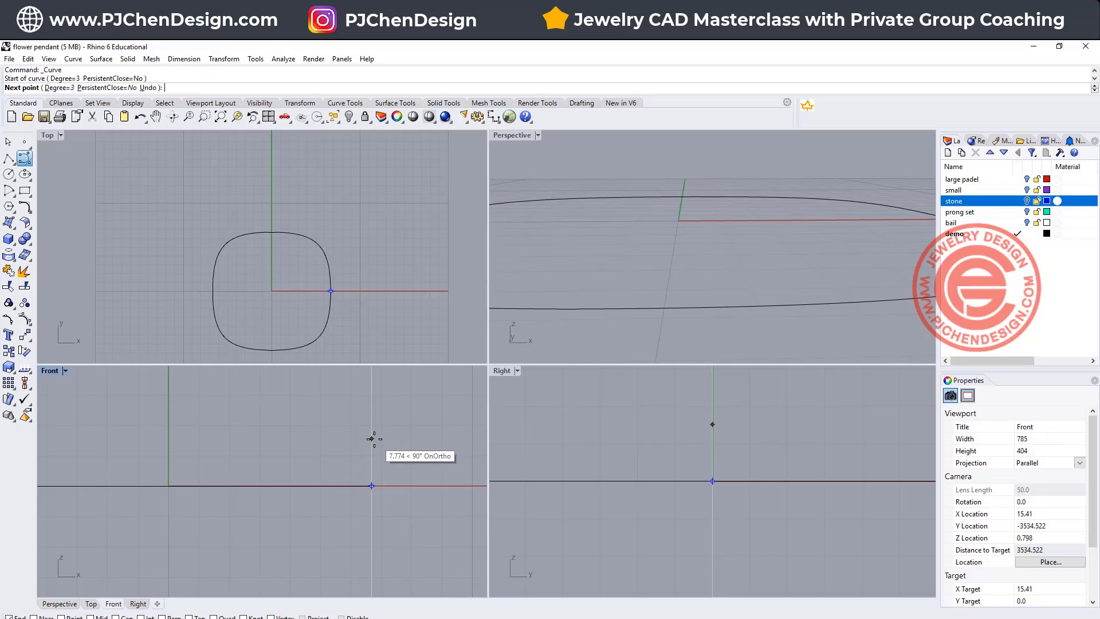
left_click(372, 438)
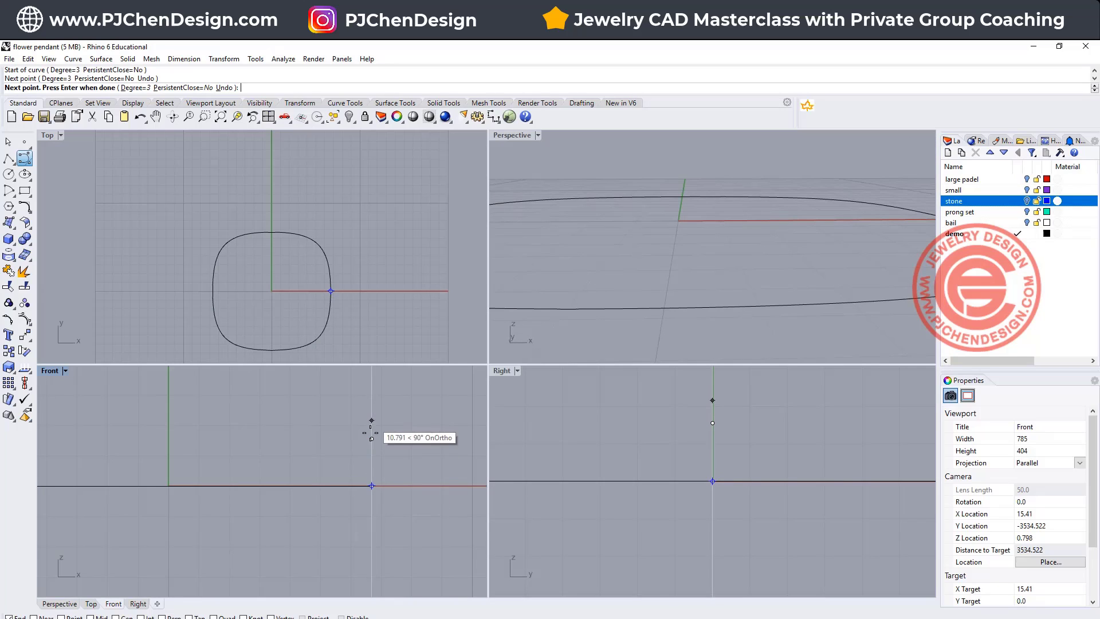
right_click_drag(371, 433, 366, 471)
left_click(362, 437)
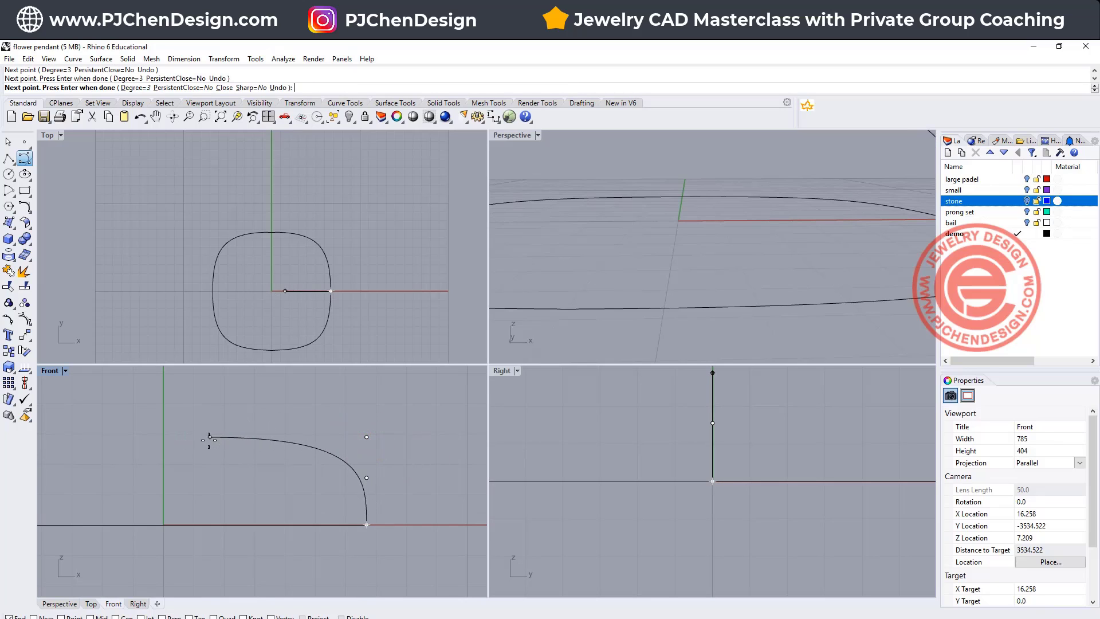
left_click(209, 438)
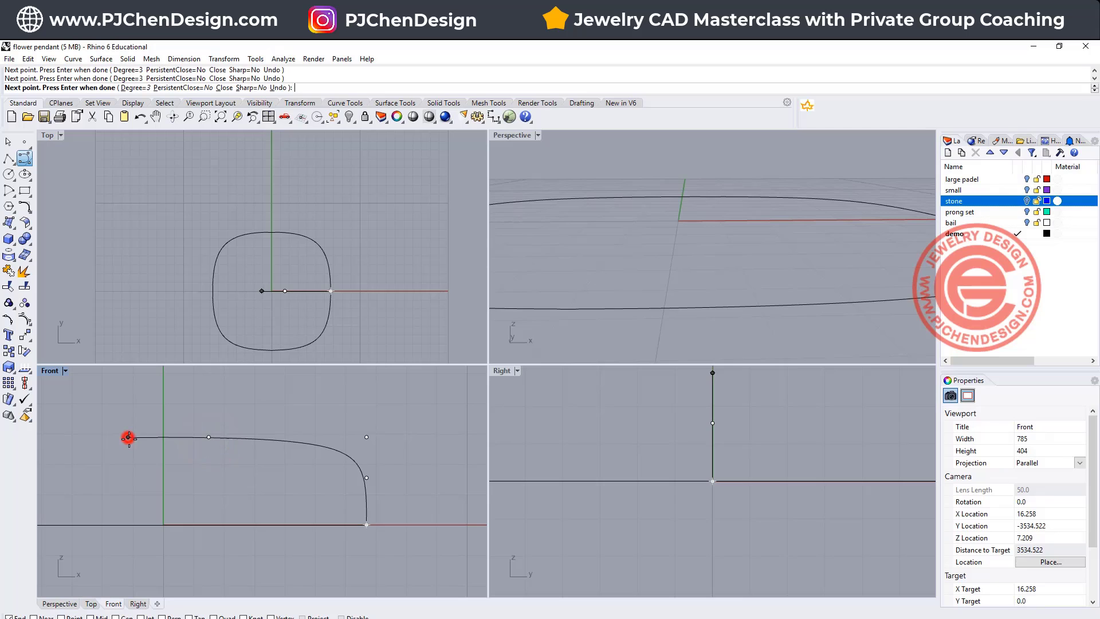
left_click(129, 438)
key("Return")
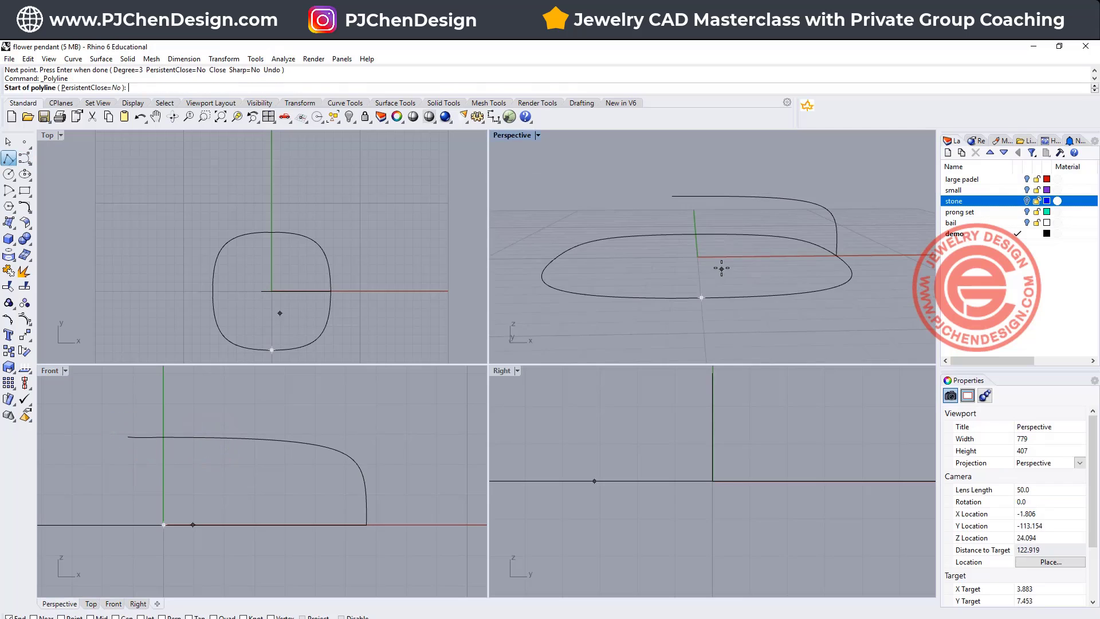
Draw a straight line from 0 up along the vertical axis in the Front view, crossing the profile curve.
right_click_drag(722, 268, 701, 269)
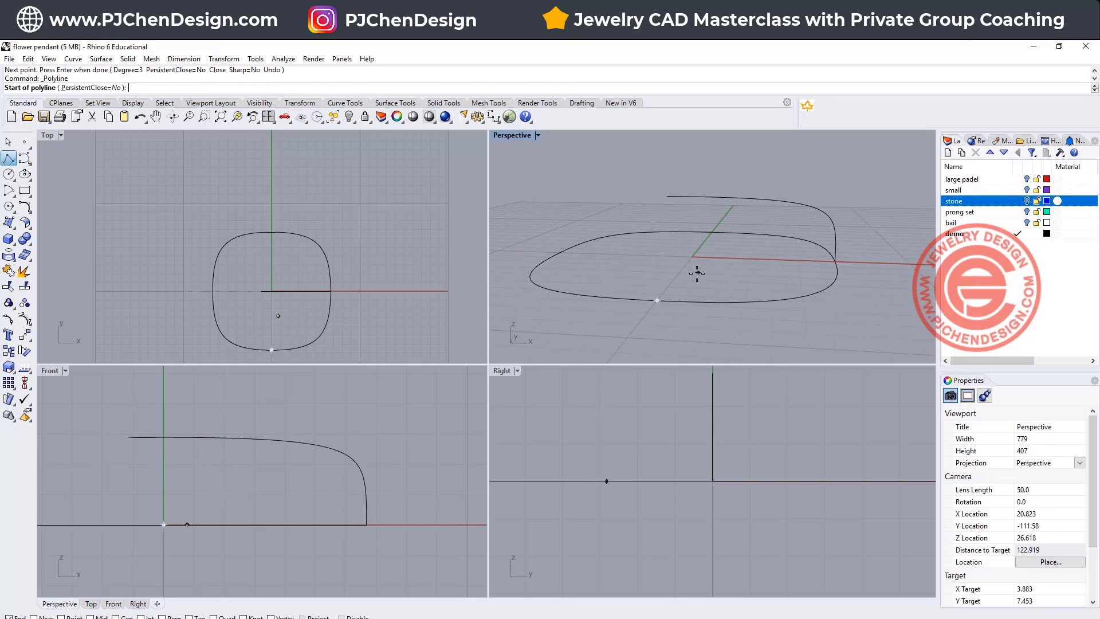
type("0")
key("Return")
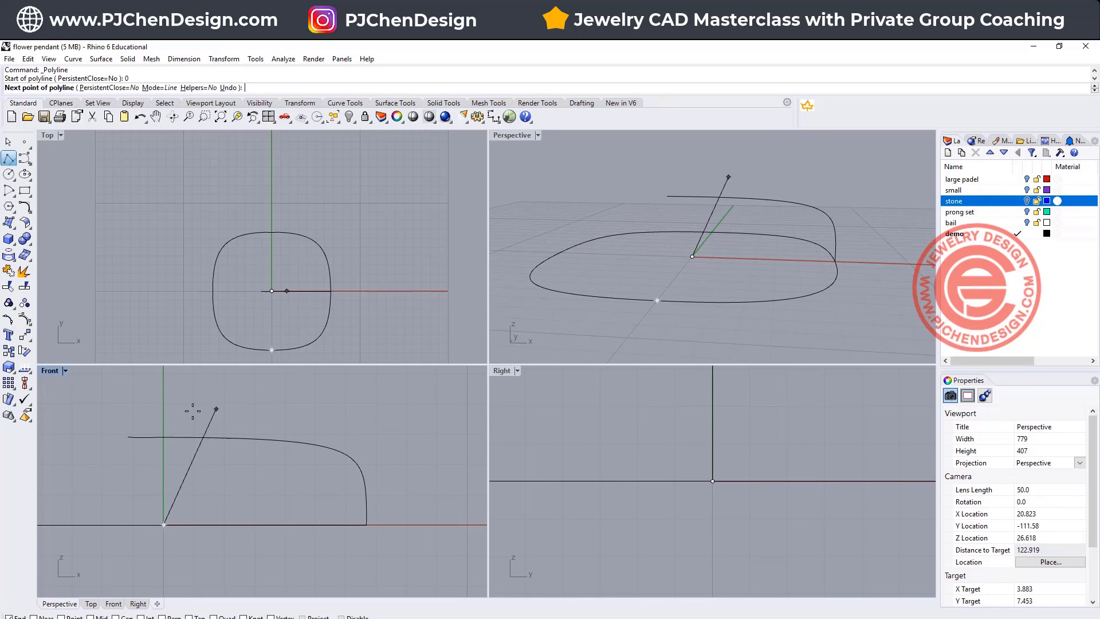
left_click(164, 411)
key("Return")
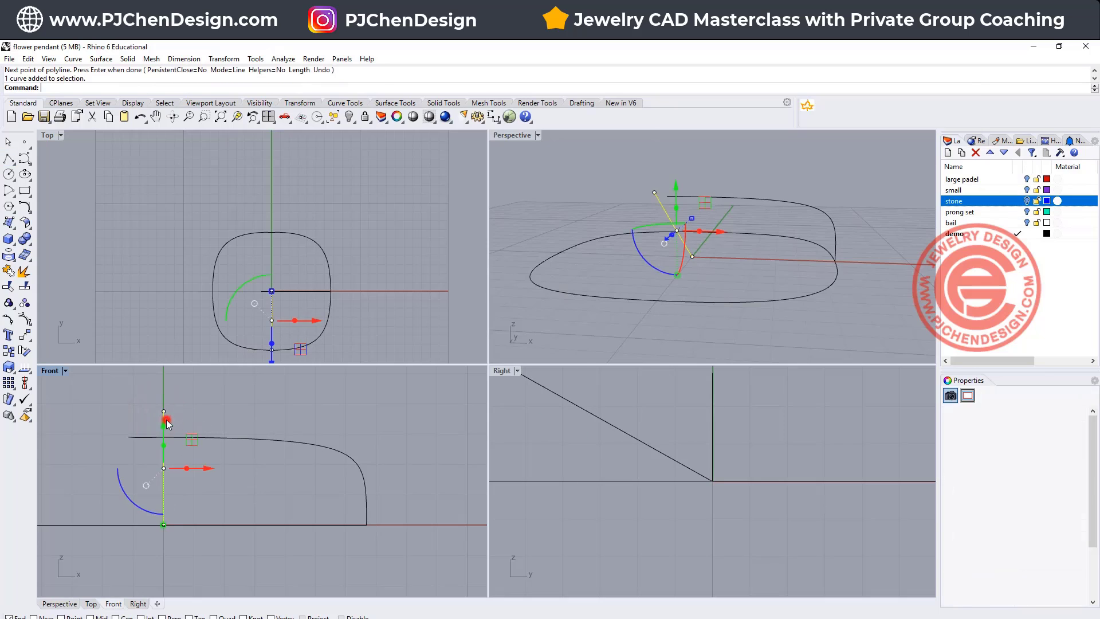
Trim off the profile curve's end beyond the vertical axis using the straight line, and delete that line.
left_click(9, 287)
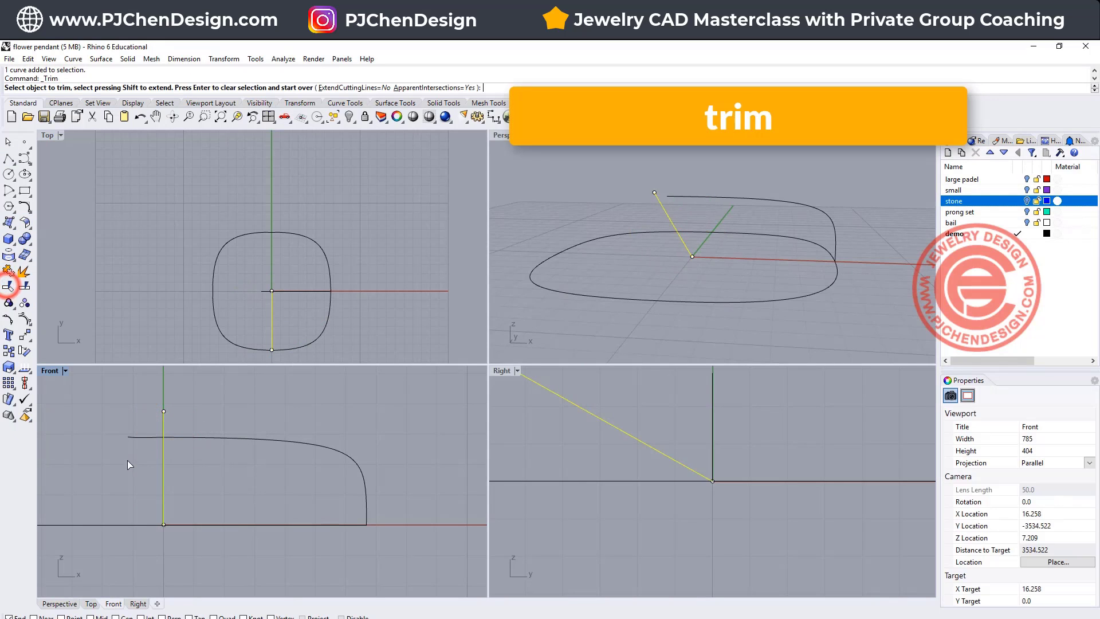
left_click(134, 437)
key("Return")
left_click(164, 431)
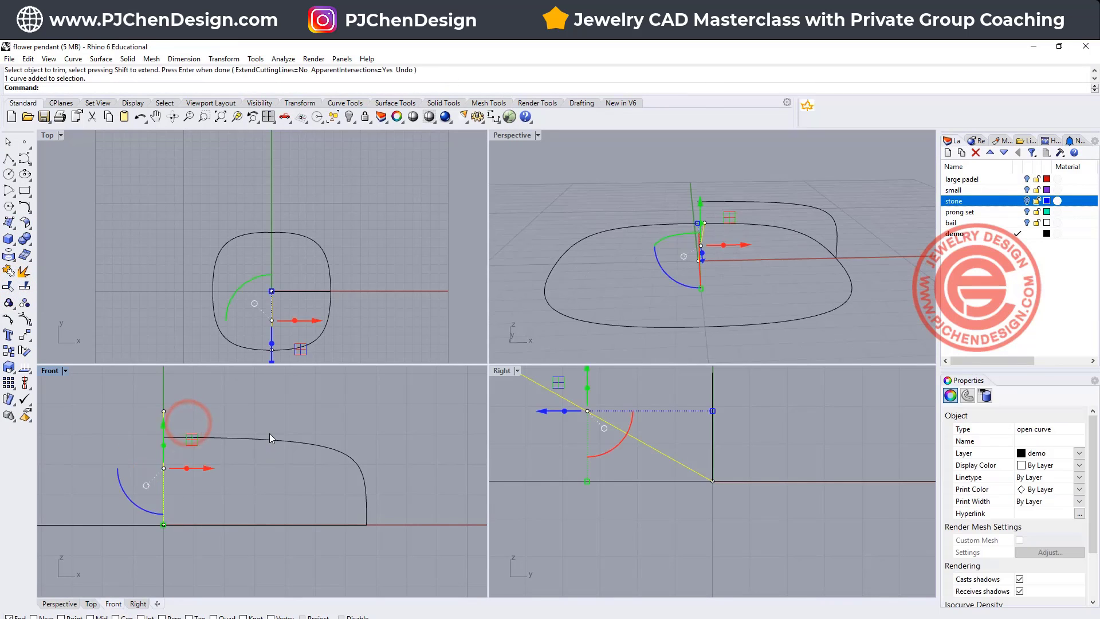
key("Delete")
Rail Revolve the profile curve along the rounded square, around a vertical axis starting at the profile's upper end.
right_click_drag(601, 234, 661, 250)
double_click(515, 135)
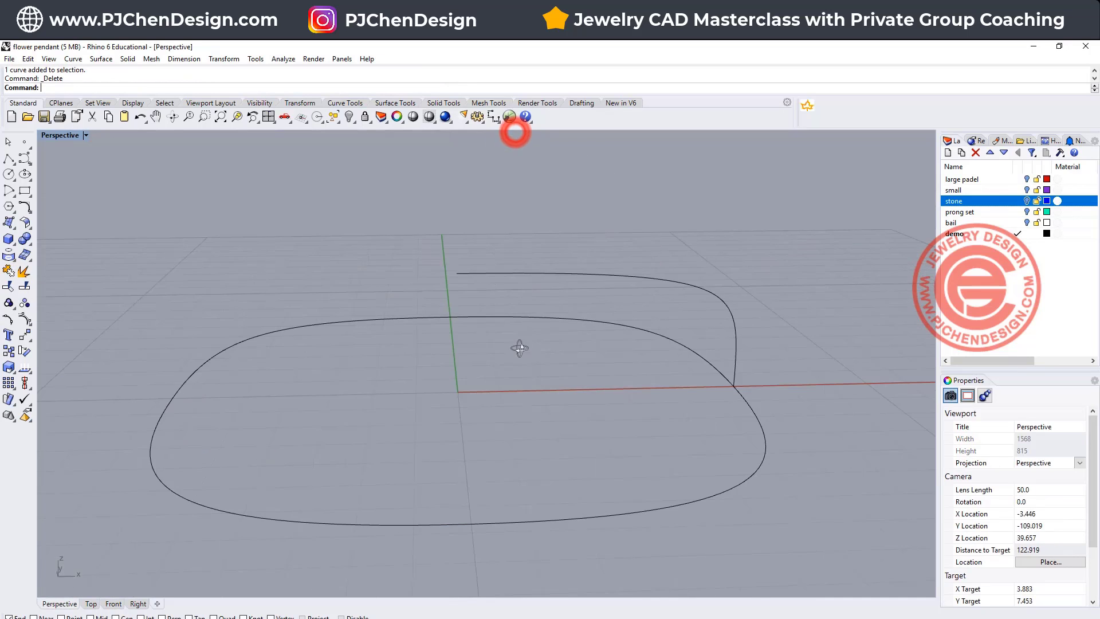
right_click_drag(519, 346, 430, 360)
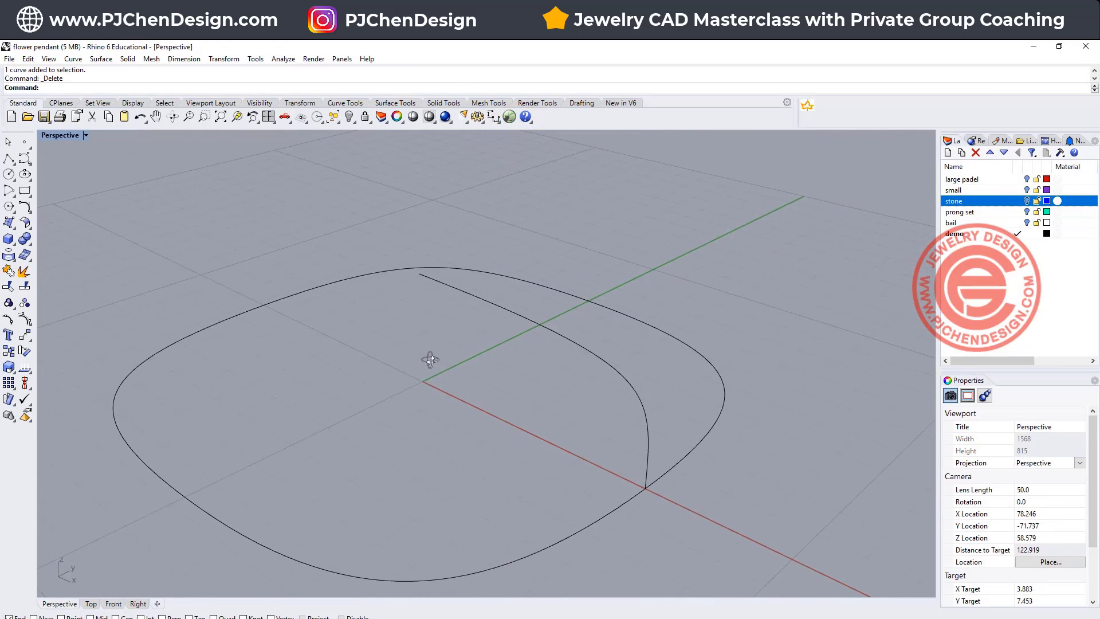
left_click(102, 59)
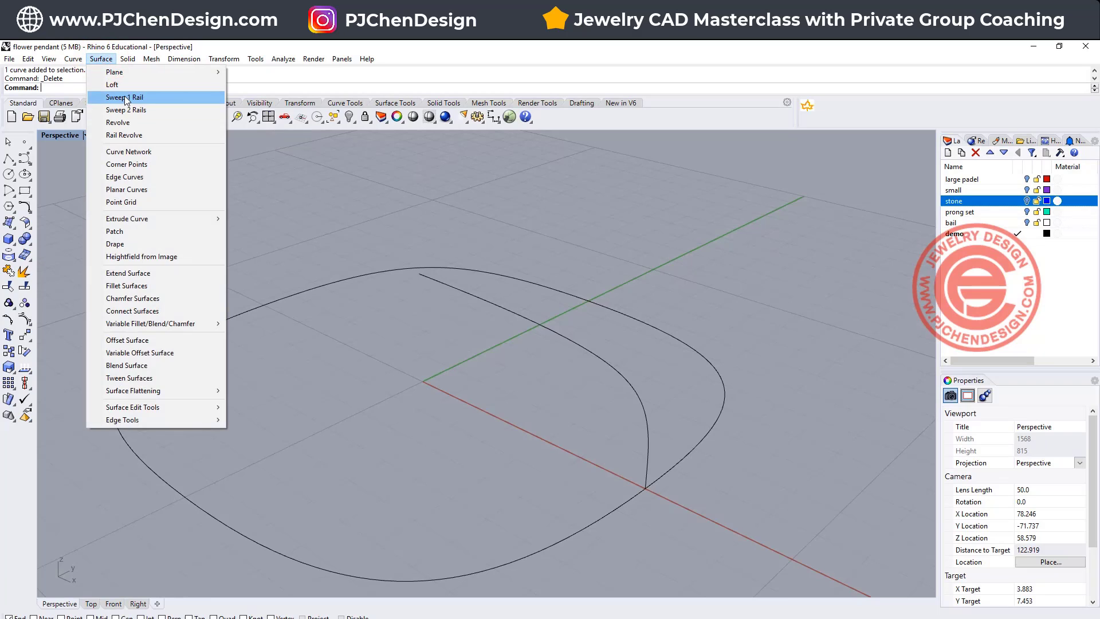
left_click(124, 135)
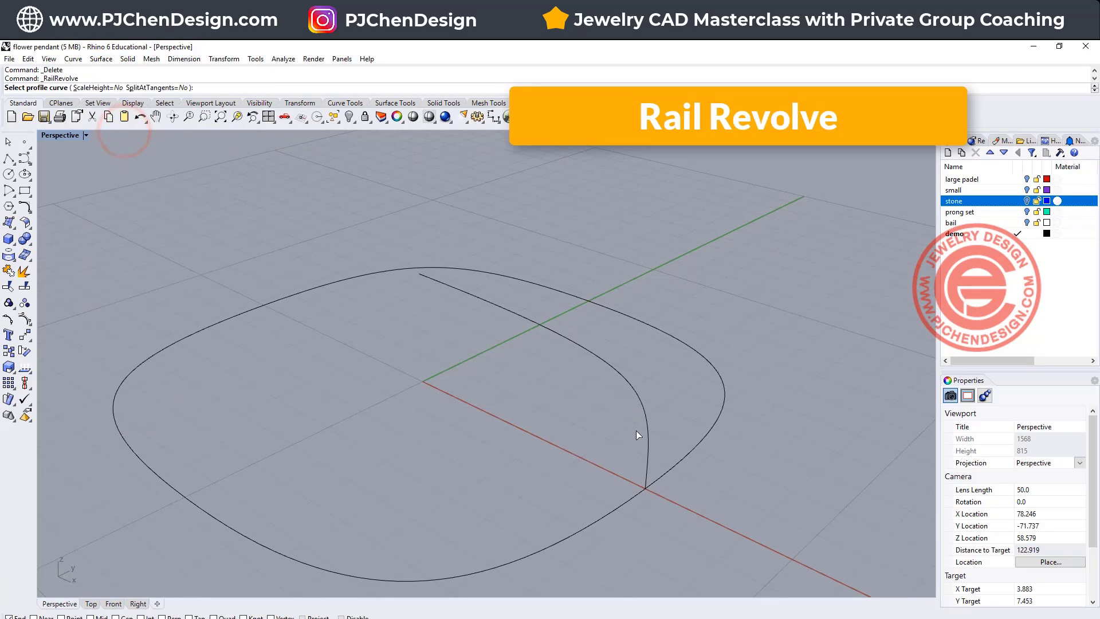
left_click(648, 446)
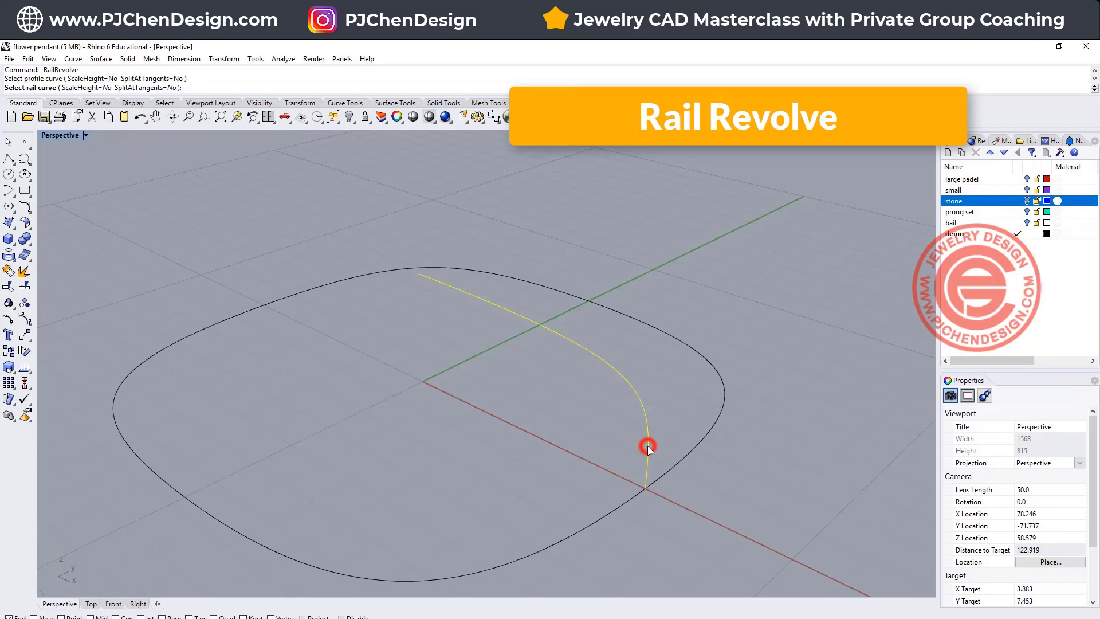
left_click(685, 461)
left_click(419, 275)
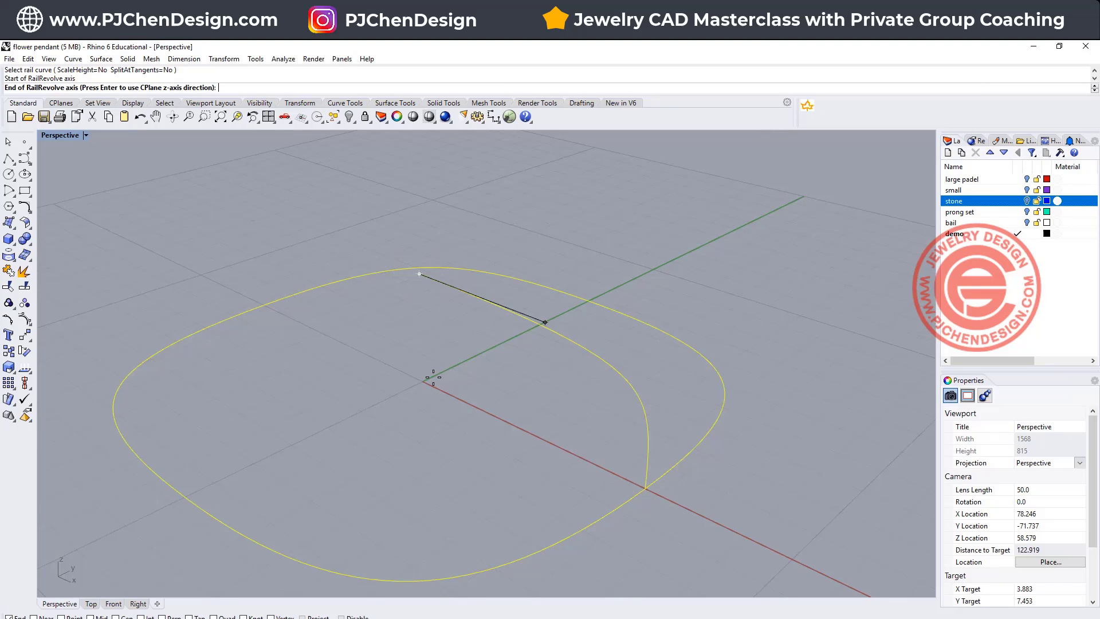
double_click(54, 139)
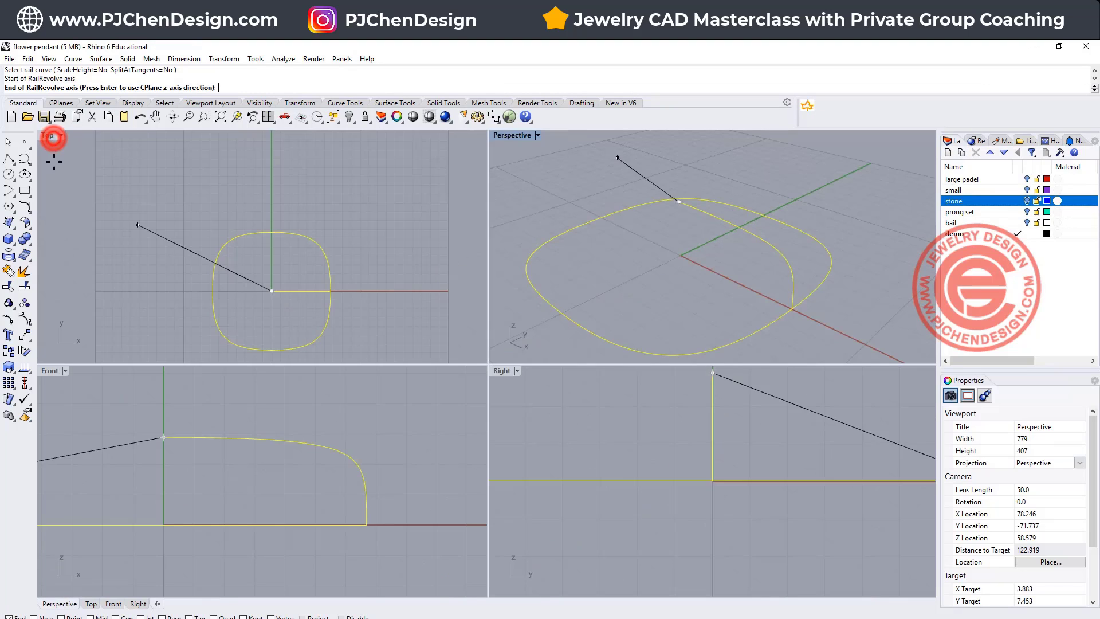
left_click(170, 395)
right_click_drag(679, 281, 712, 271)
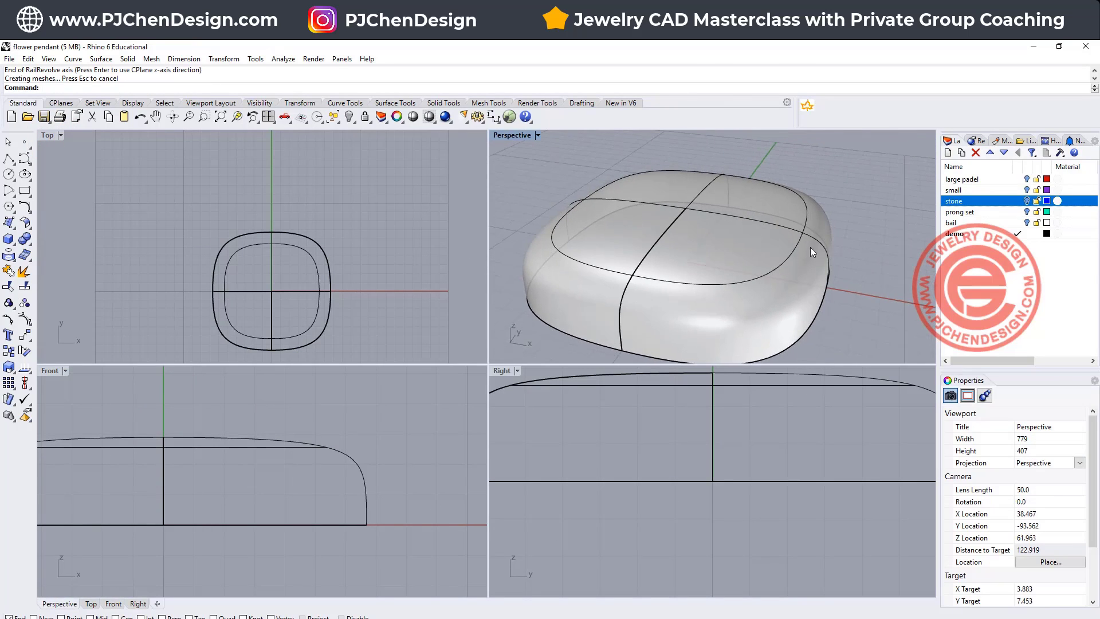
scroll(805, 263, "up", 3)
right_click_drag(805, 262, 821, 225)
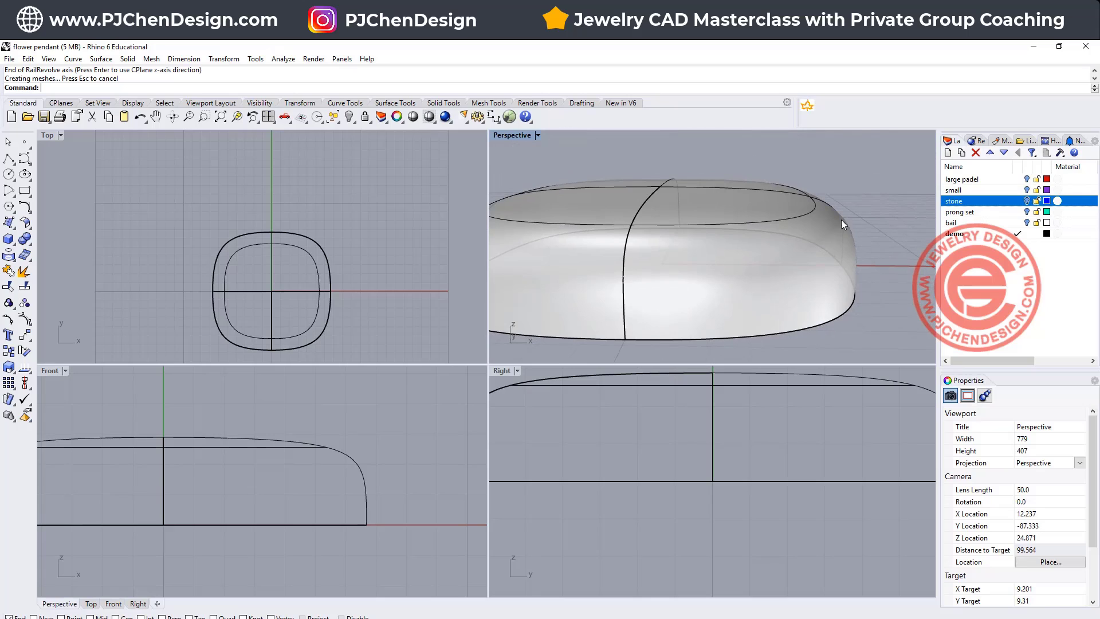
left_click(344, 455)
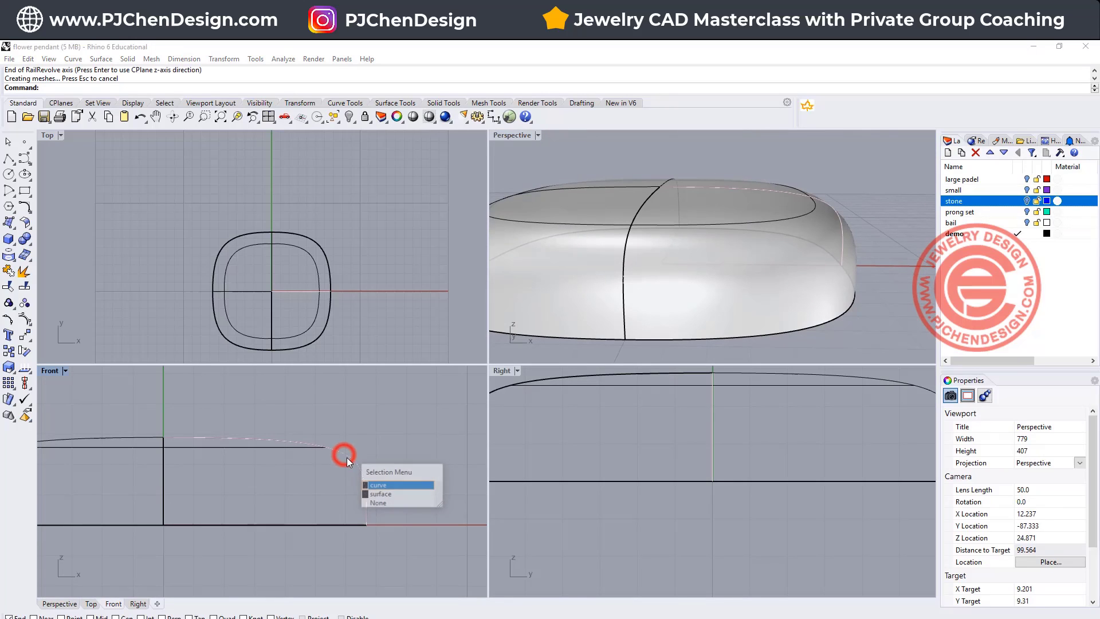
left_click(376, 486)
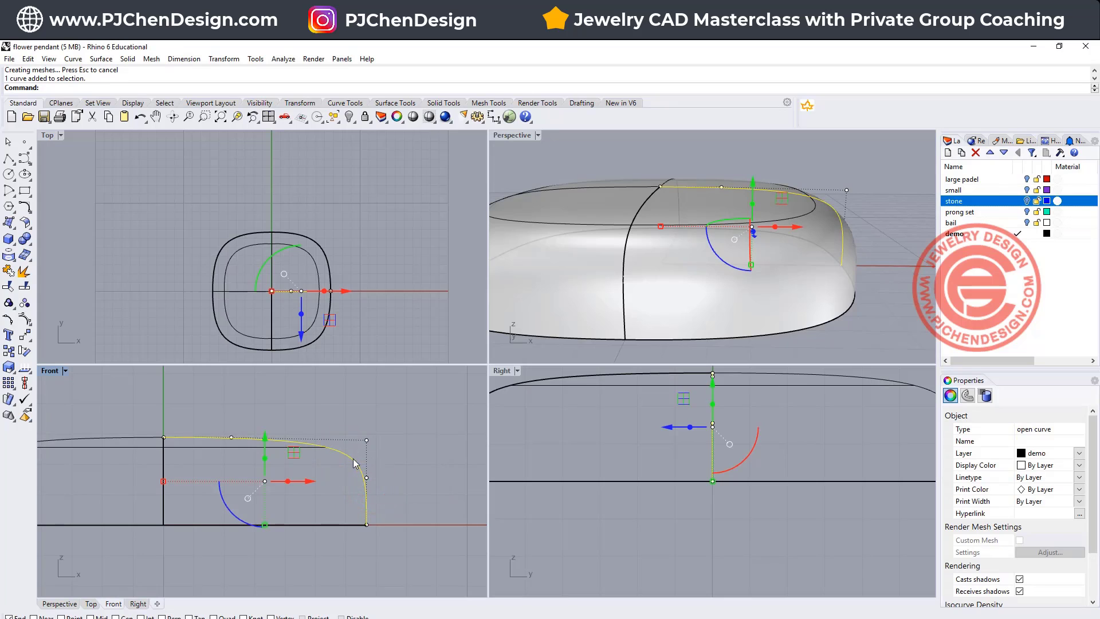
right_click_drag(703, 302, 673, 304)
left_click(385, 247)
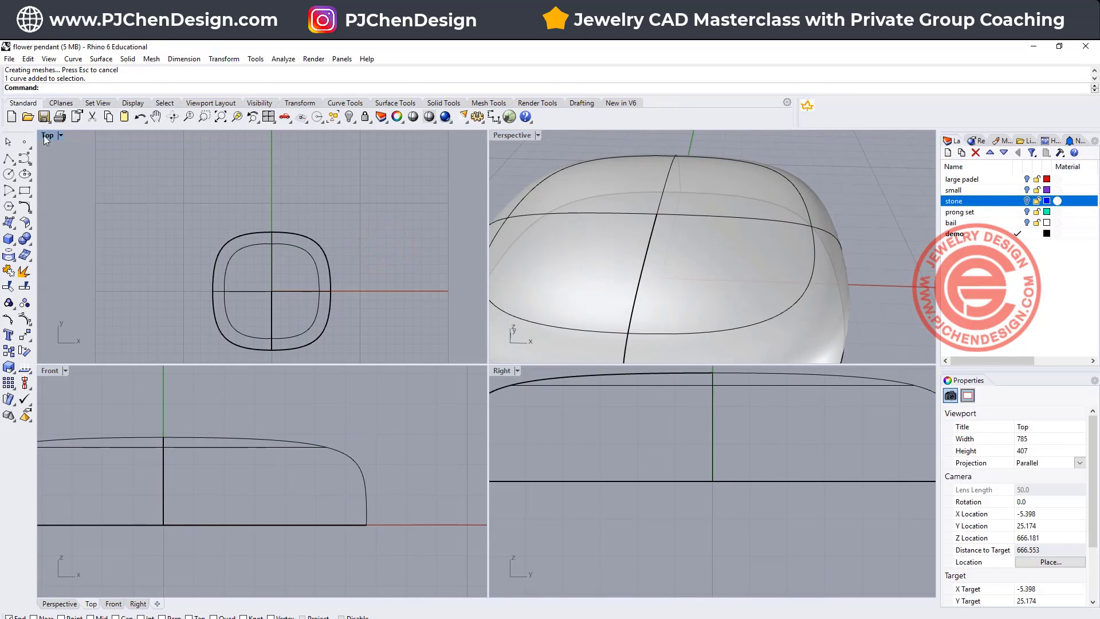
Draw a straight line in the Top view from 0 up along the Y axis, ending beyond the rounded square.
left_click(8, 158)
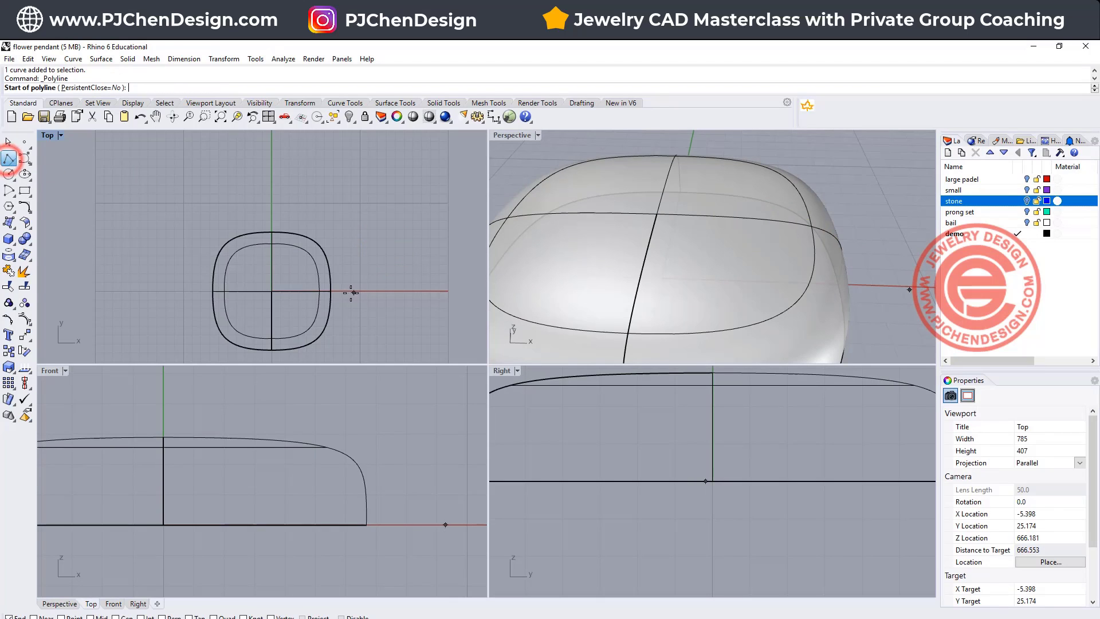
type("0")
key("Return")
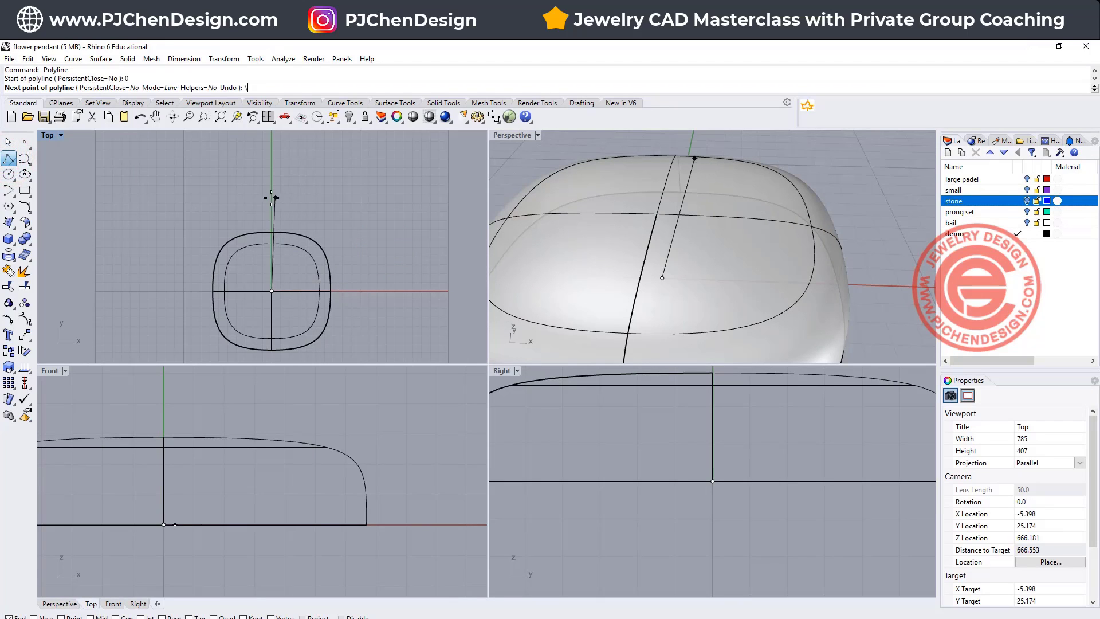
left_click(267, 203)
right_click(320, 214)
right_click_drag(294, 238, 277, 208)
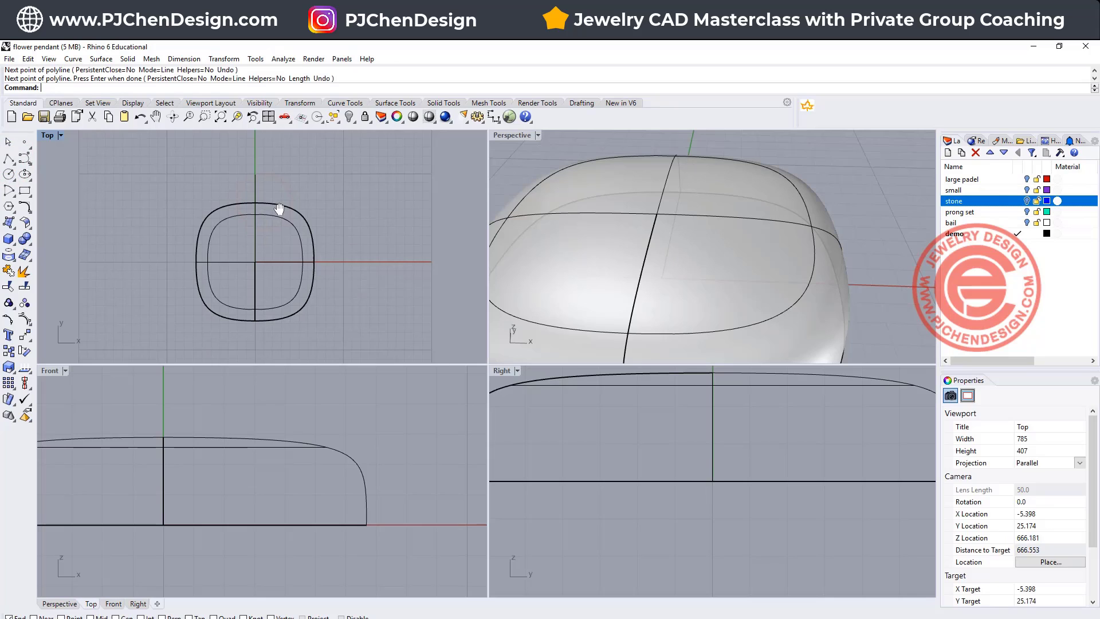
Set the display color of the new Y-axis line to Red.
left_click(253, 190)
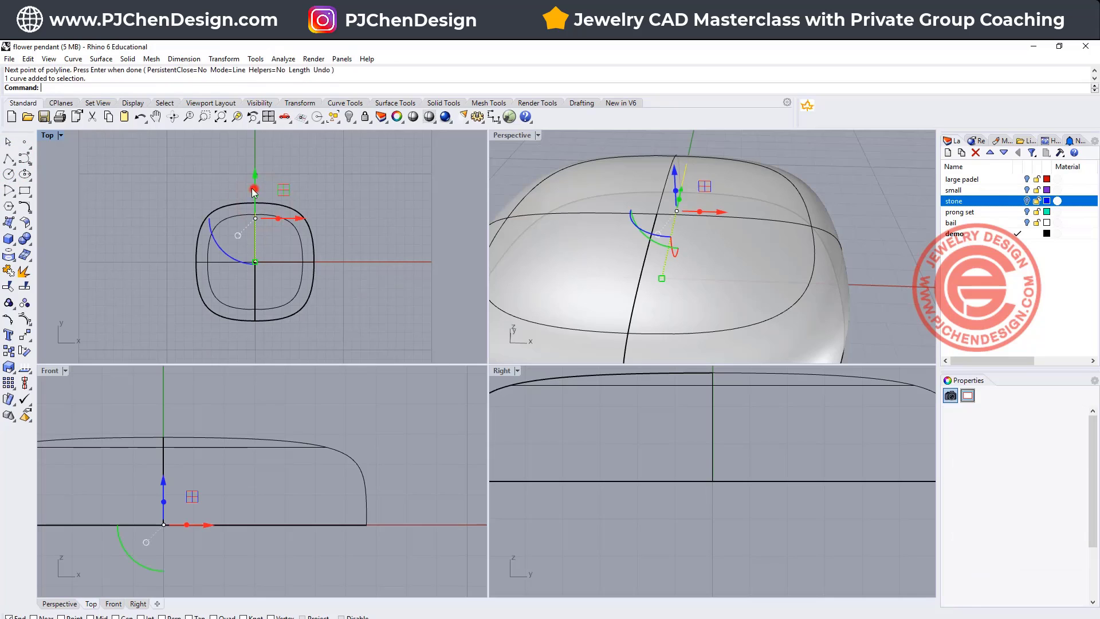
double_click(48, 136)
left_click(1079, 465)
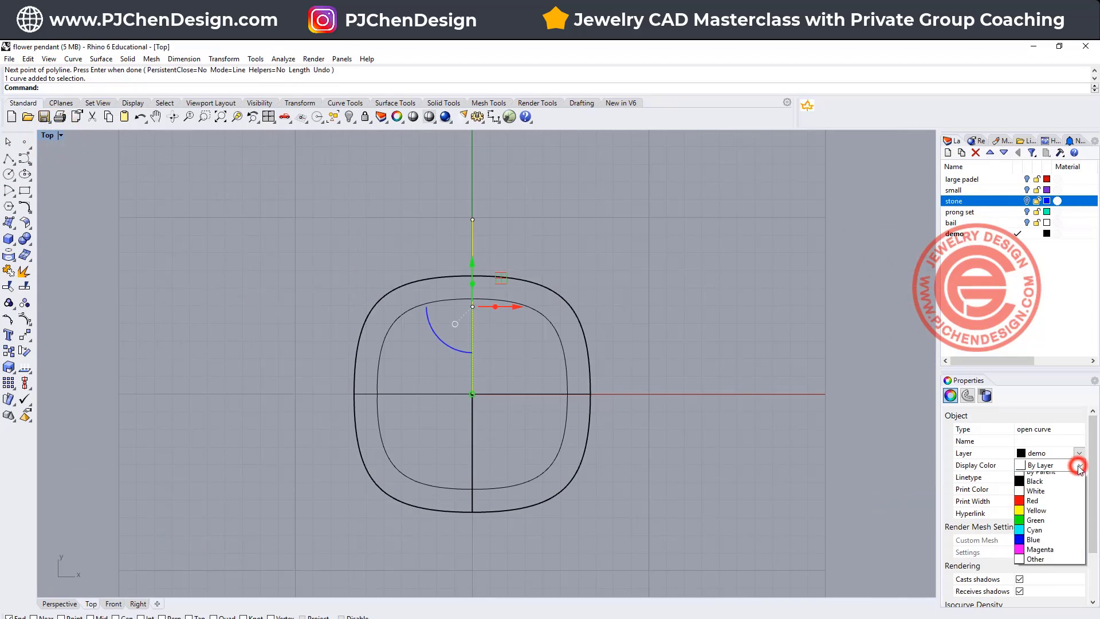
left_click(1041, 515)
left_click(595, 266)
right_click_drag(513, 275, 432, 251)
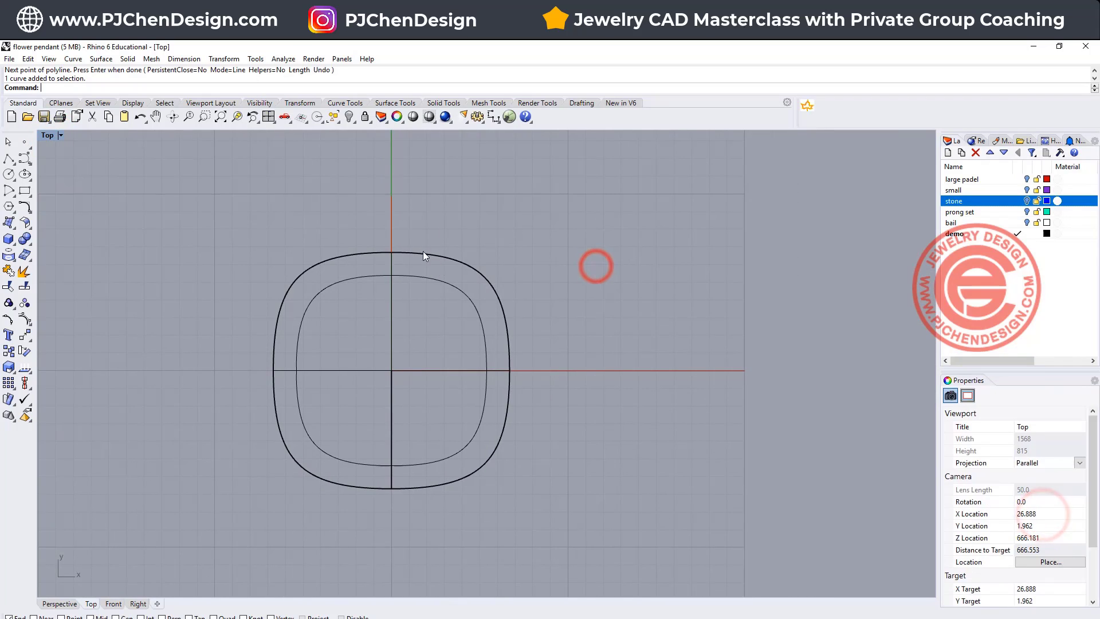
Polar Array the red line around 0 in the Top view with 12 items over a full 360 degrees.
left_click(388, 221)
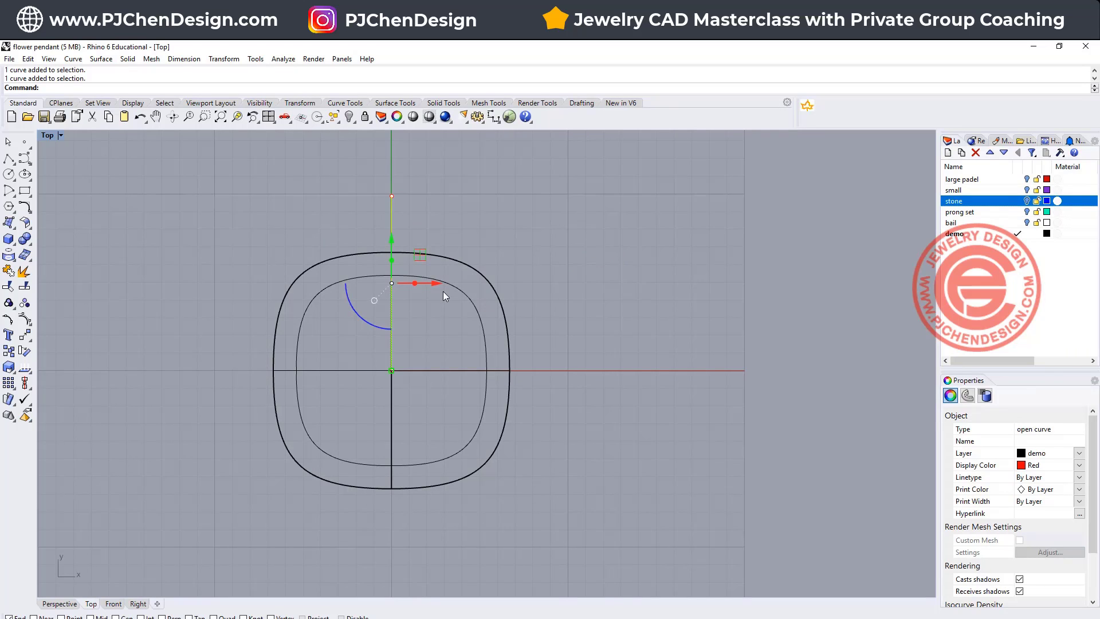
left_click(13, 388)
left_click(42, 389)
type("0")
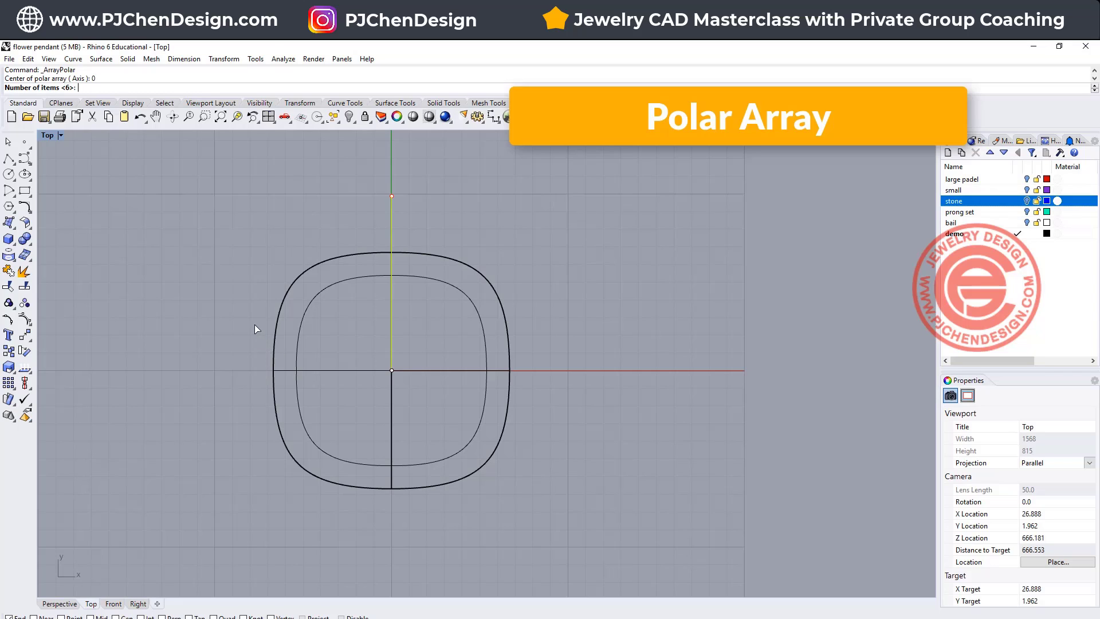
type("12")
key("Return")
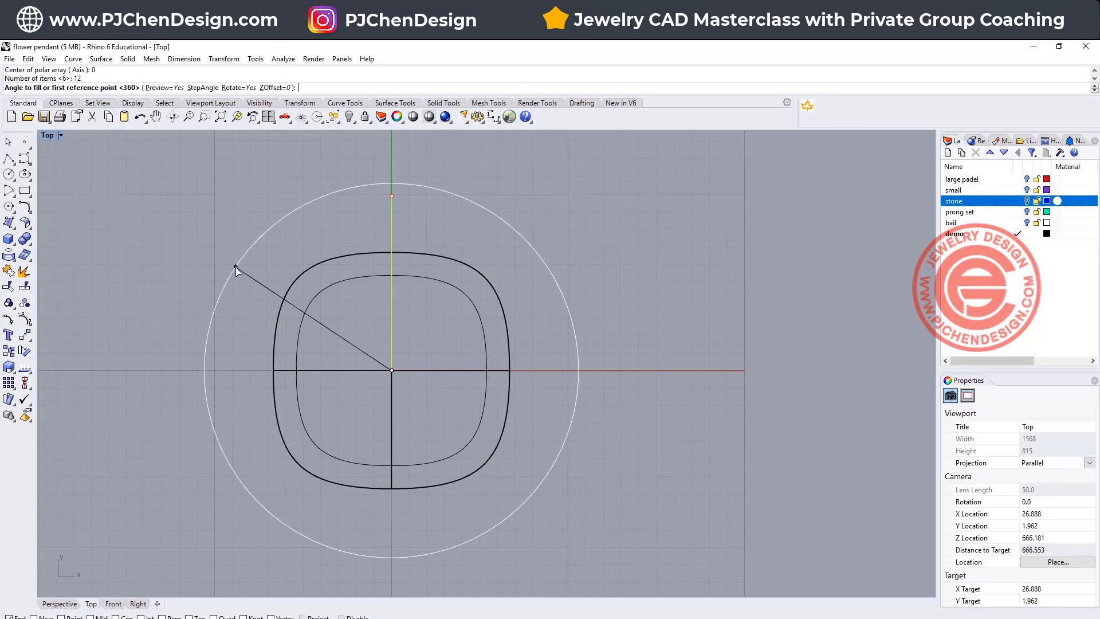
key("Return")
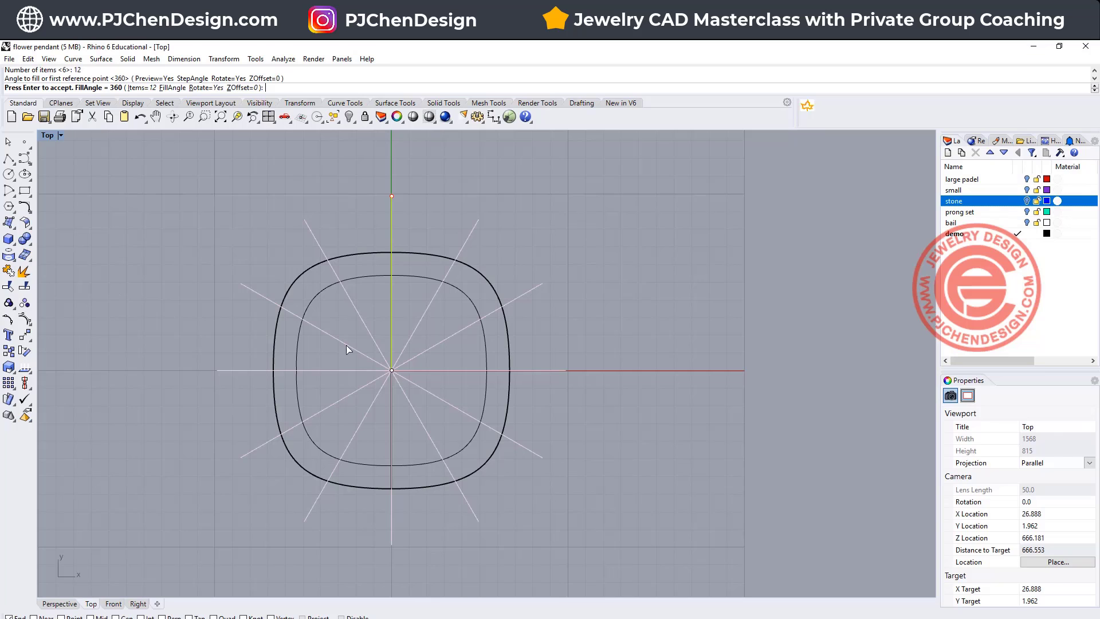
left_click(380, 218)
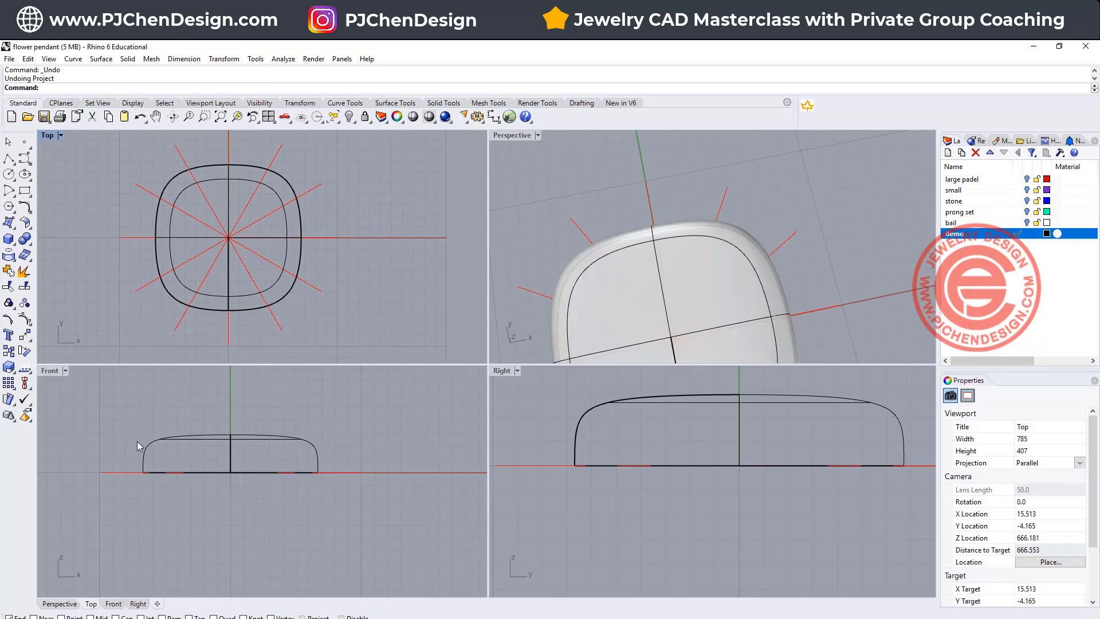
Select the 12 radial lines without the rounded square and rotate them 15 degrees about the origin in the Top view.
left_click_drag(76, 459, 479, 540)
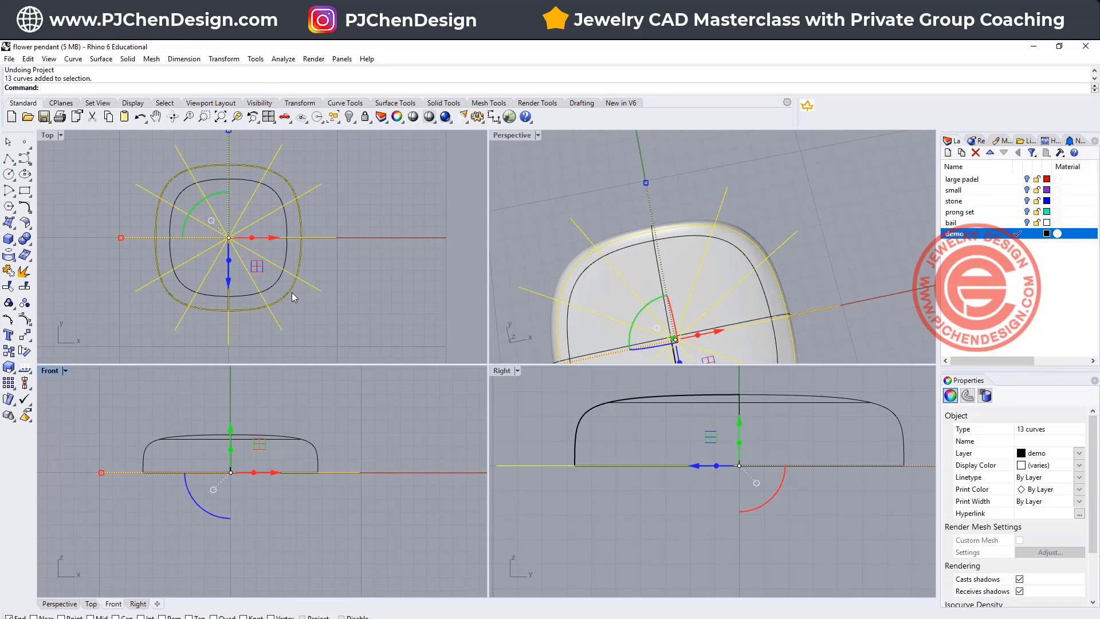
left_click(291, 293, "ctrl")
left_click(199, 272)
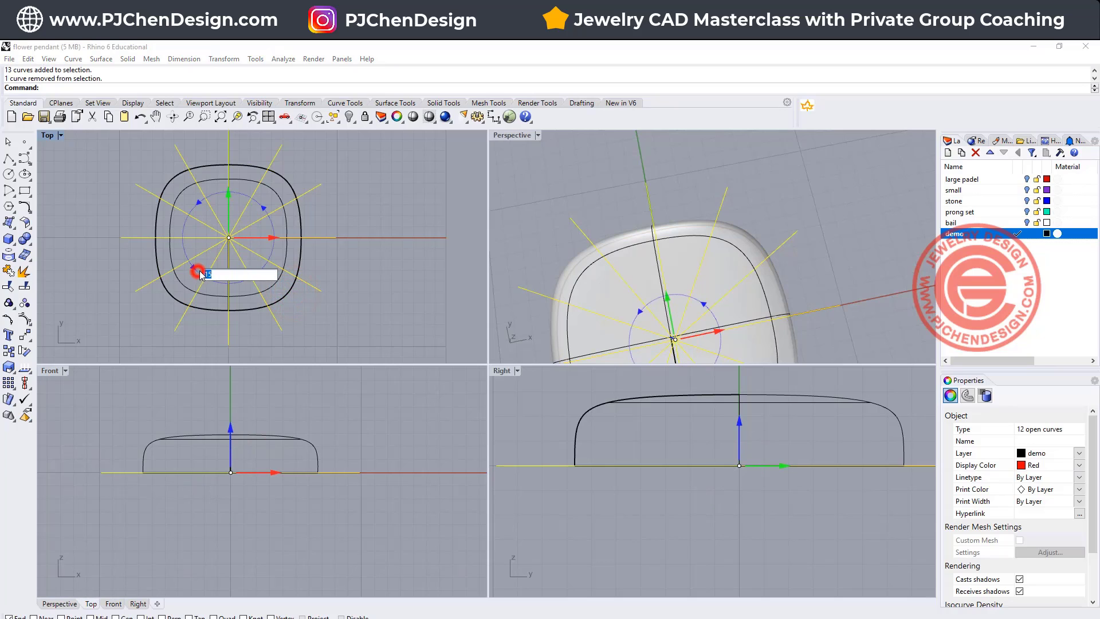
type("15")
key("Return")
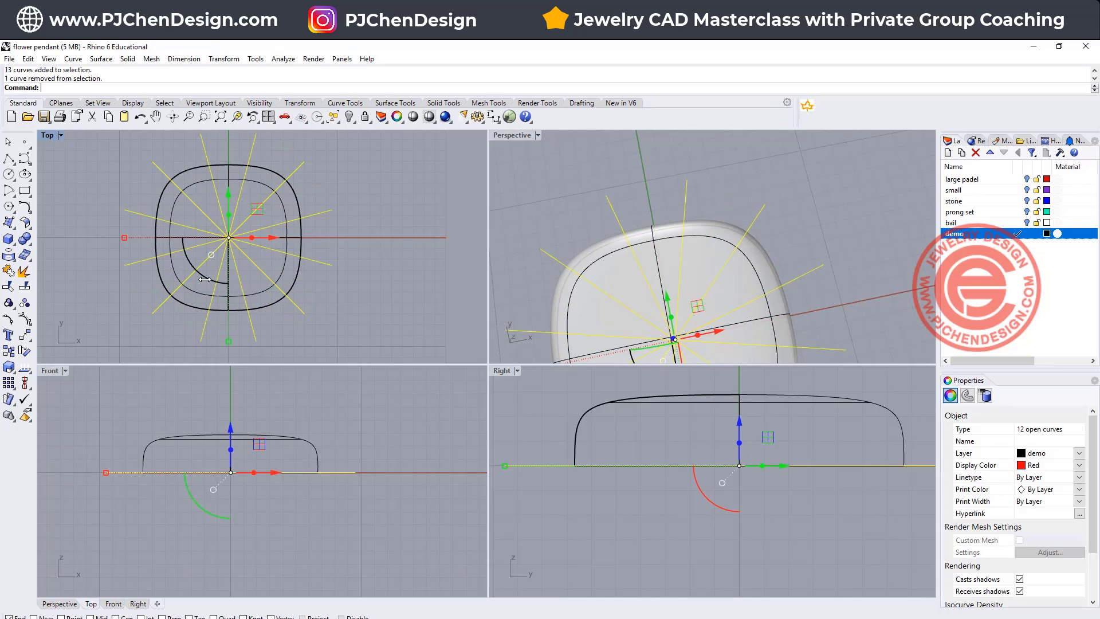
Project the 12 rotated radial lines onto the domed surface from the Top view.
scroll(216, 211, "up", 6)
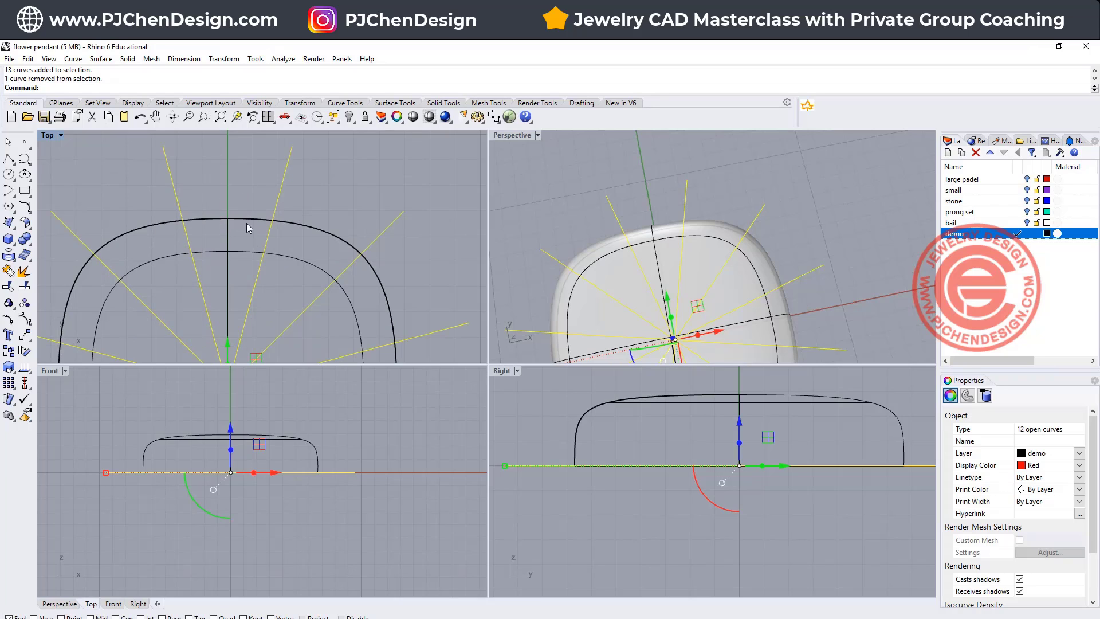
scroll(246, 224, "down", 6)
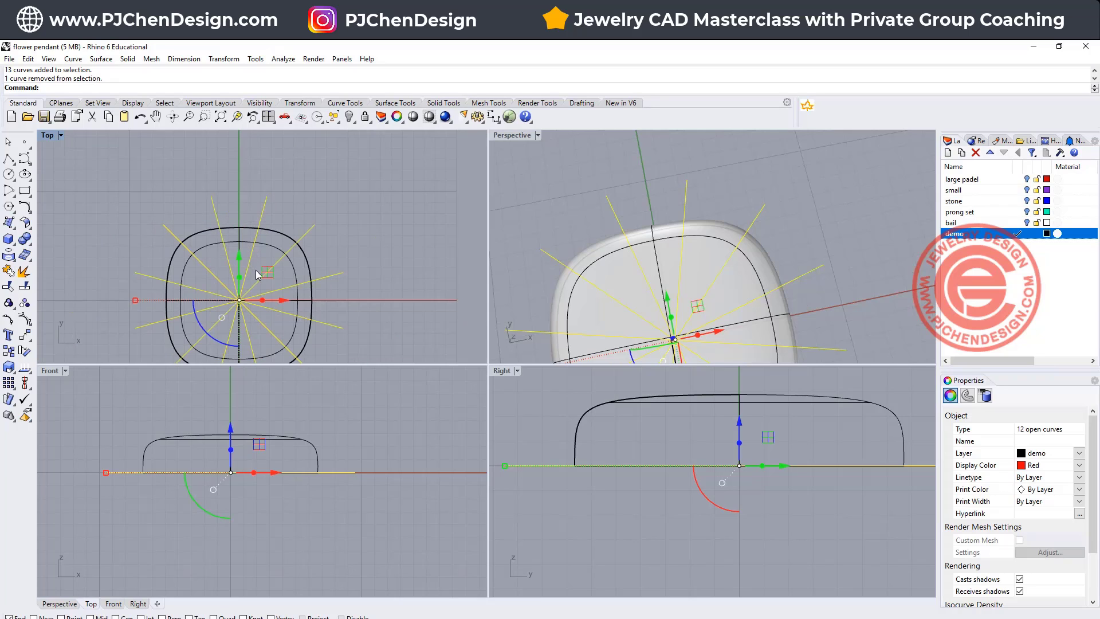
left_click(9, 269)
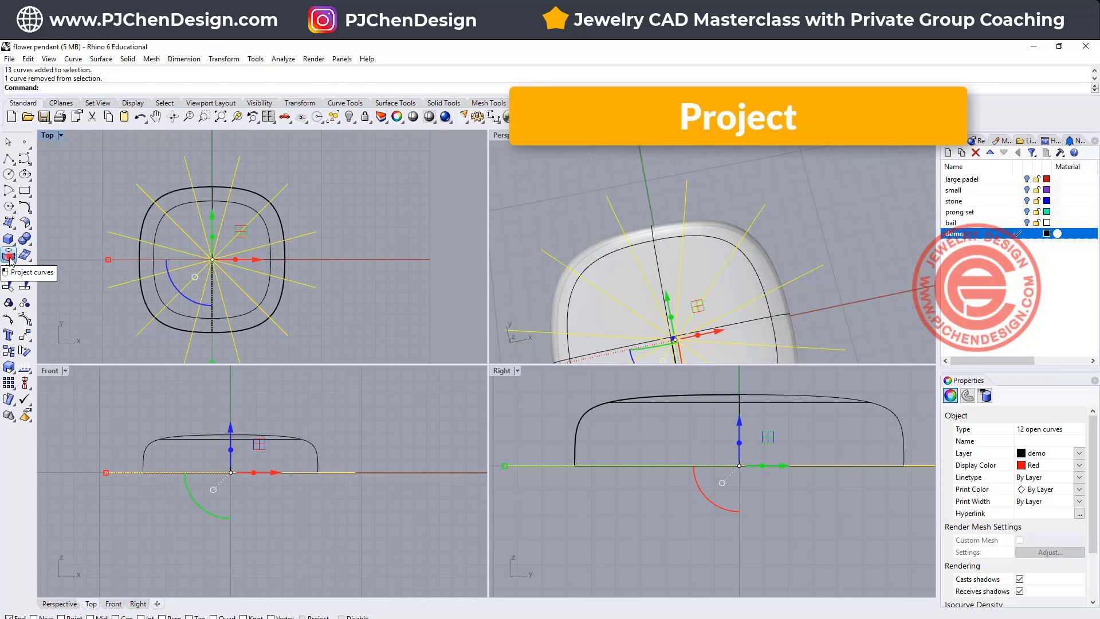
left_click(246, 193)
key("Return")
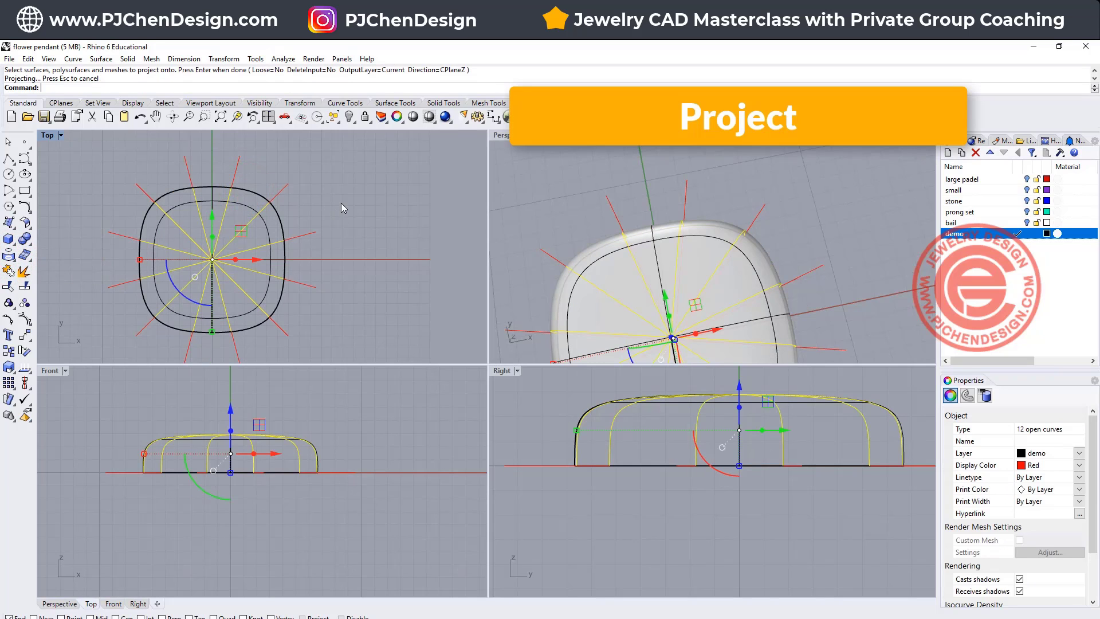
Move the 12 projected curves to a new layer and set that layer's color to Green.
left_click(950, 154)
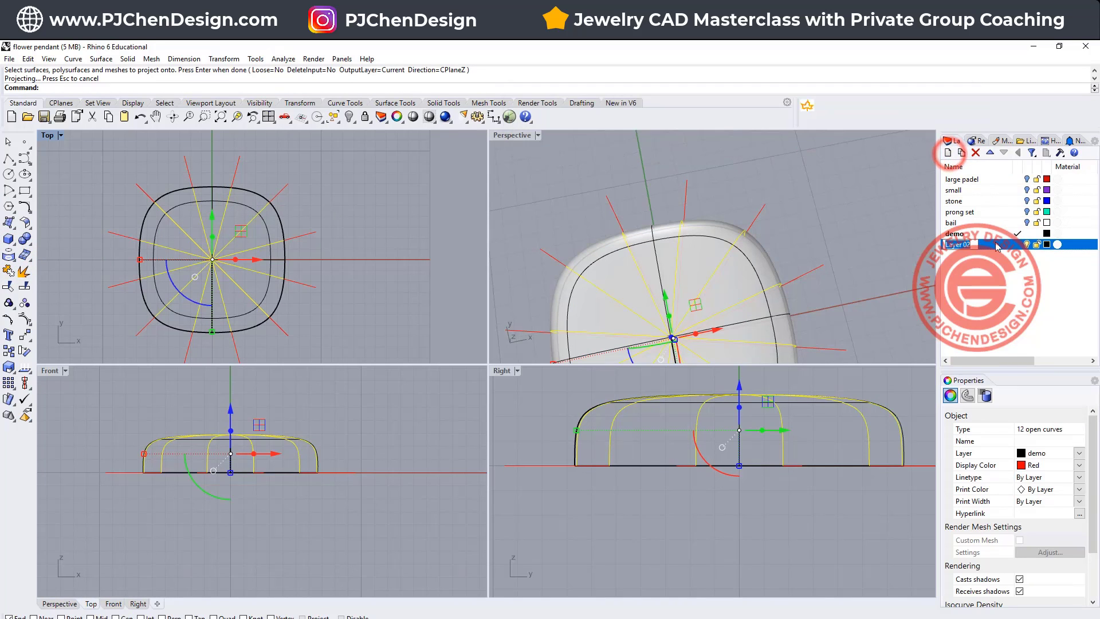
right_click(967, 245)
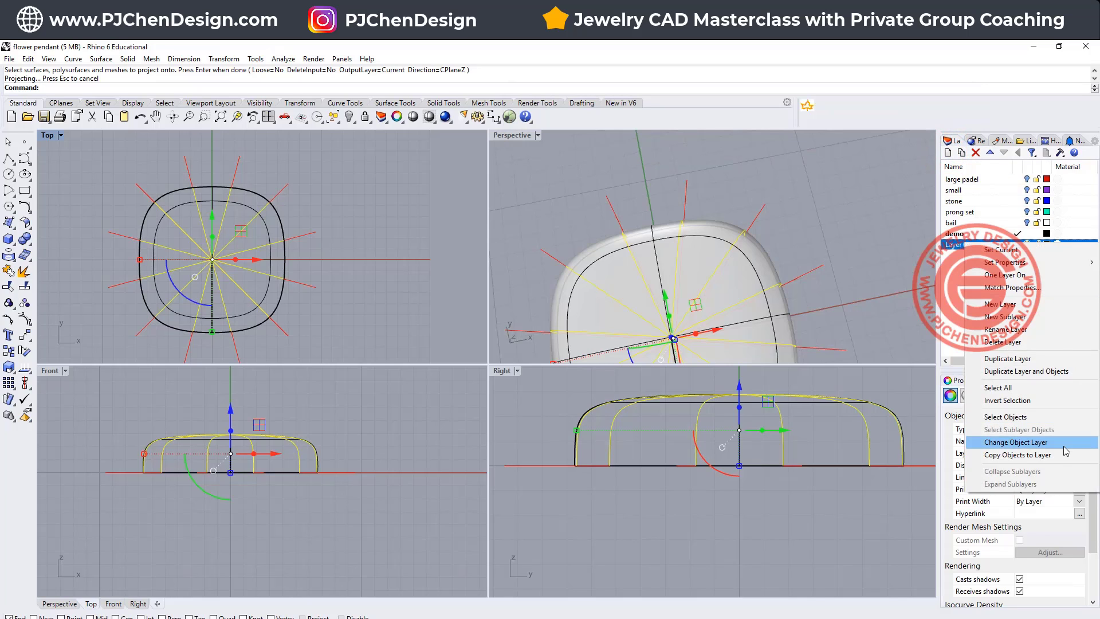
left_click(1066, 451)
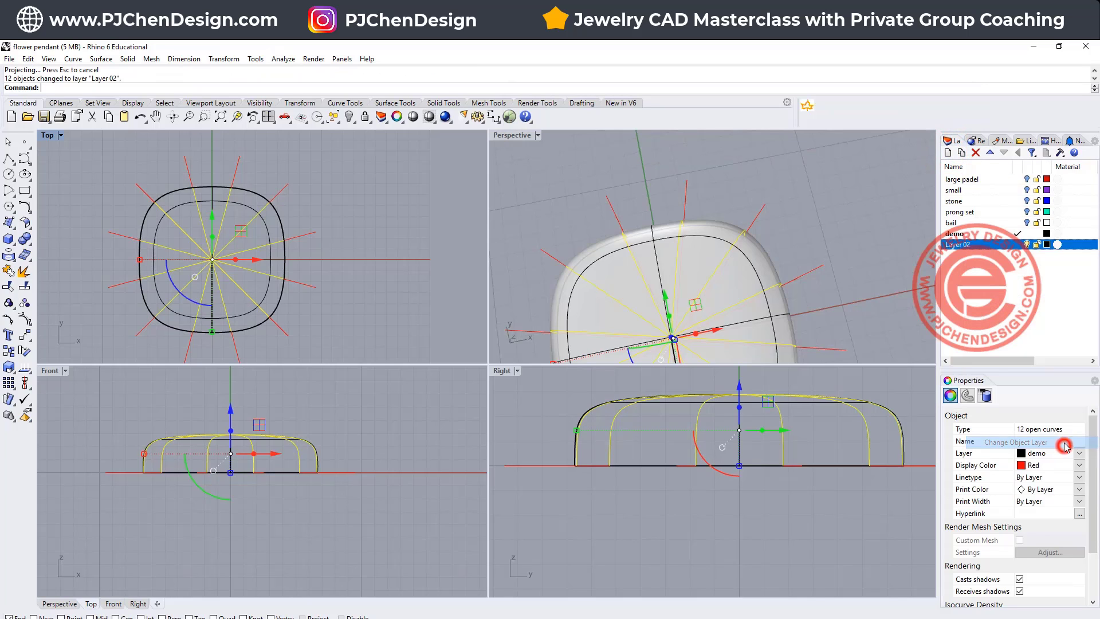
left_click(1046, 245)
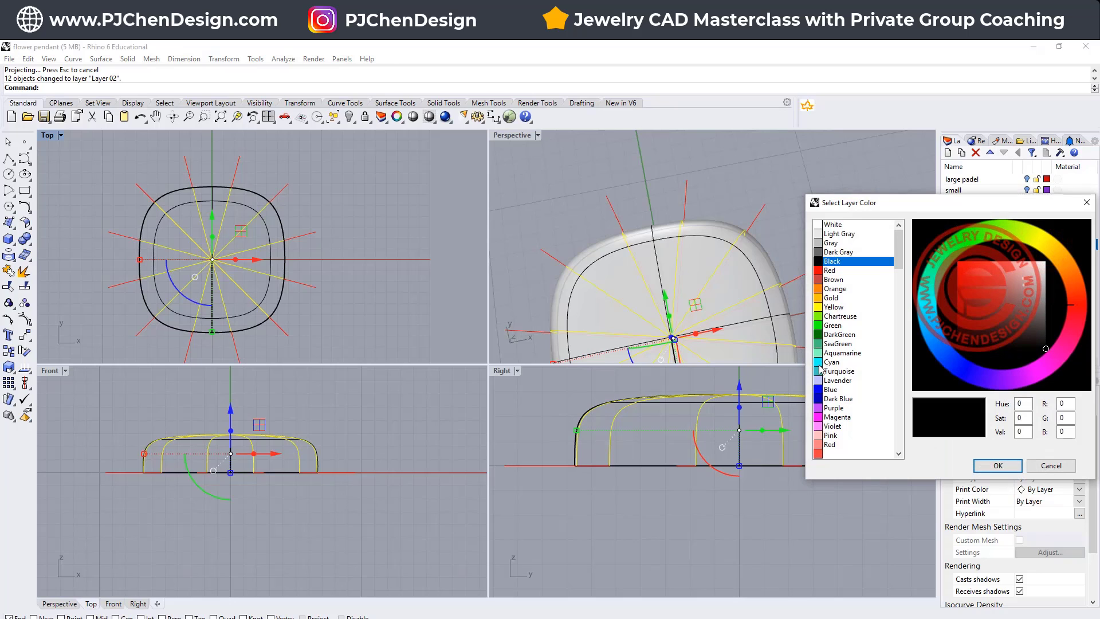
left_click(831, 325)
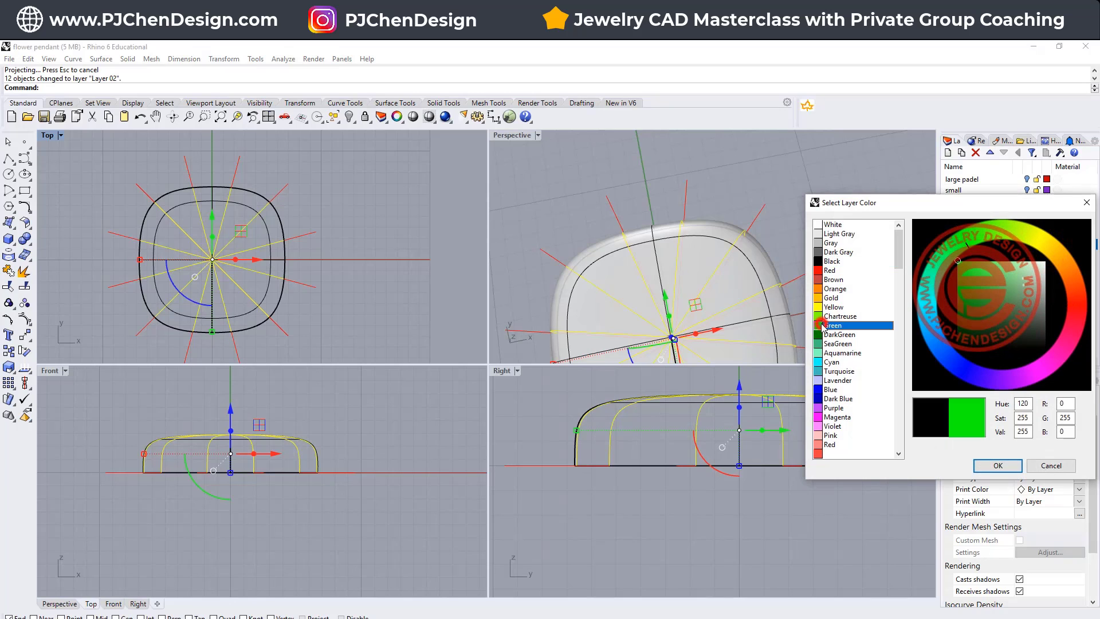
left_click(996, 465)
left_click(883, 282)
Make the new green layer current and hide the demo layer.
right_click_drag(883, 283, 778, 219)
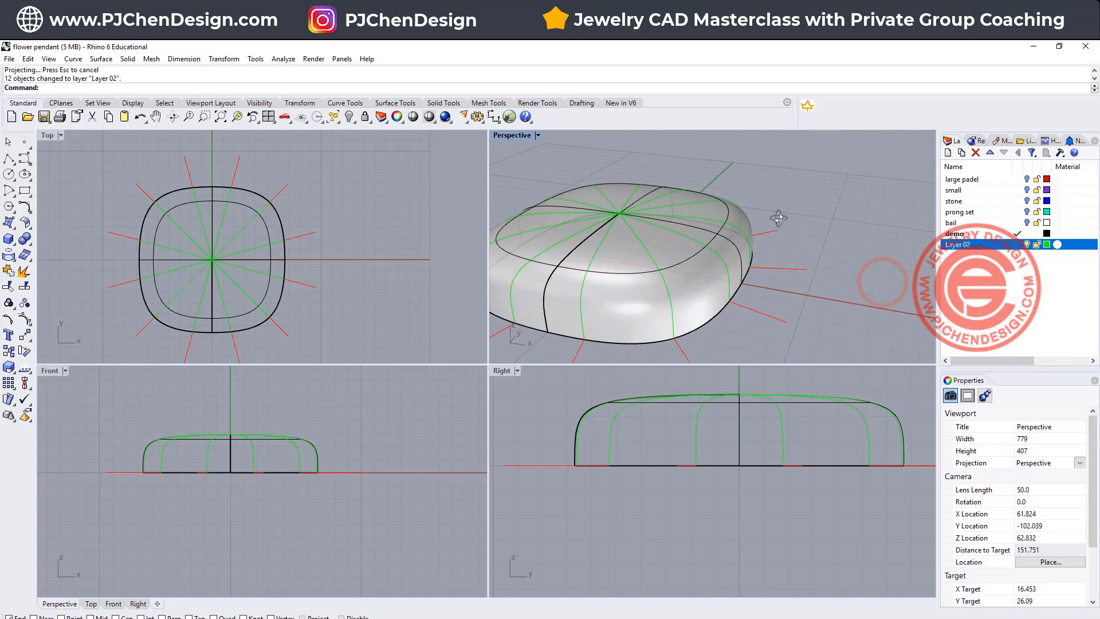
left_click(1017, 246)
left_click(1027, 234)
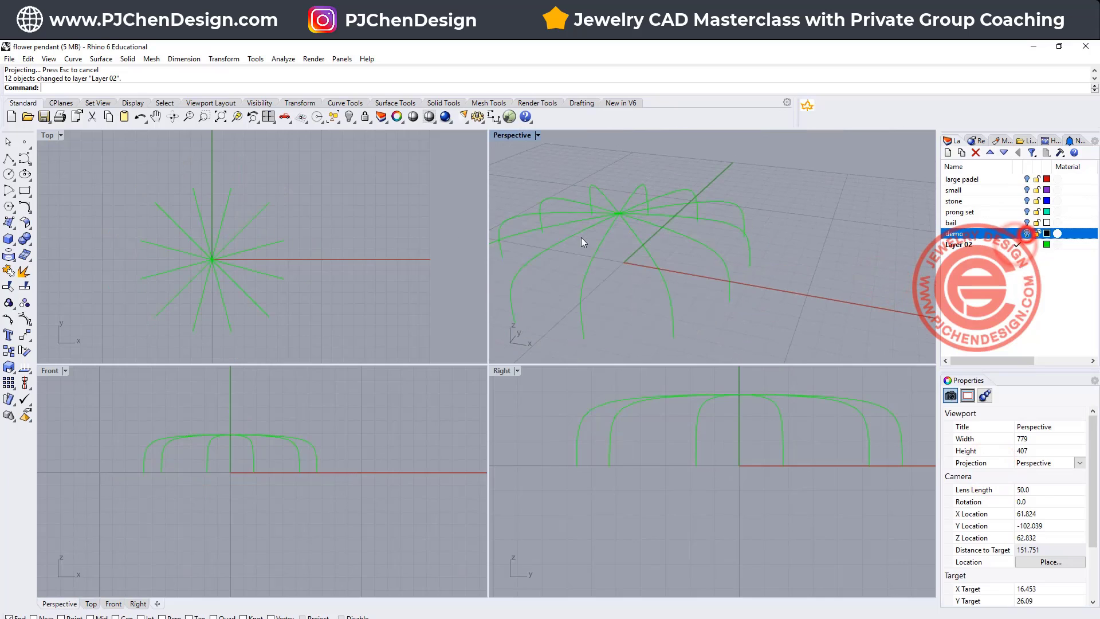
Draw a closed, kidney-shaped control point curve of degree 3 with 12 points in the Top view, beside the radial curves.
scroll(252, 210, "up", 4)
right_click_drag(205, 174, 192, 225)
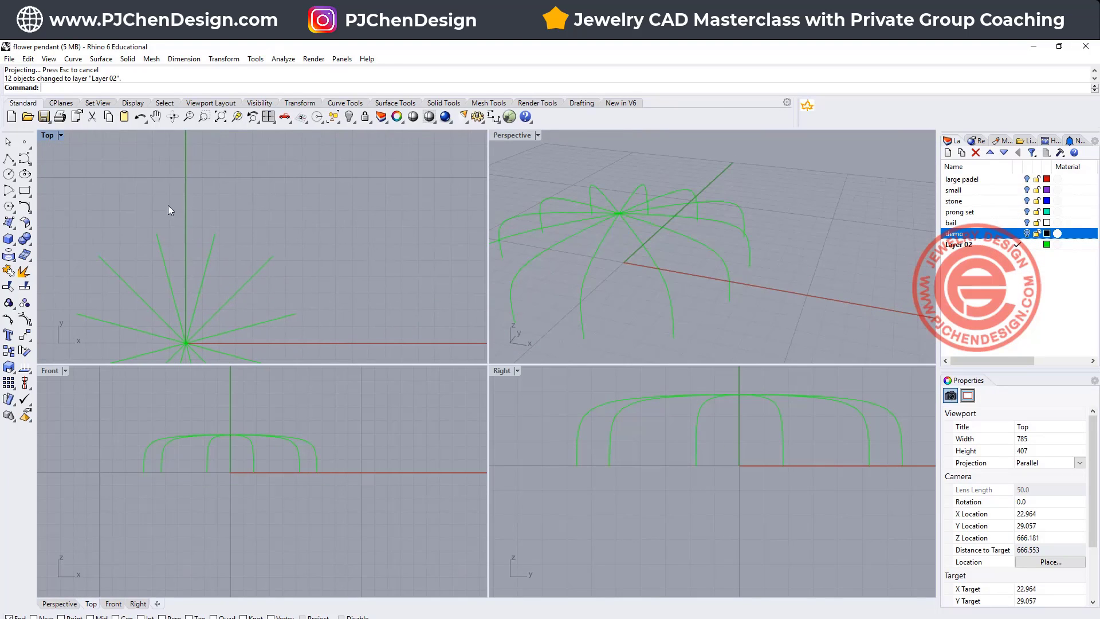
left_click(24, 159)
left_click(324, 224)
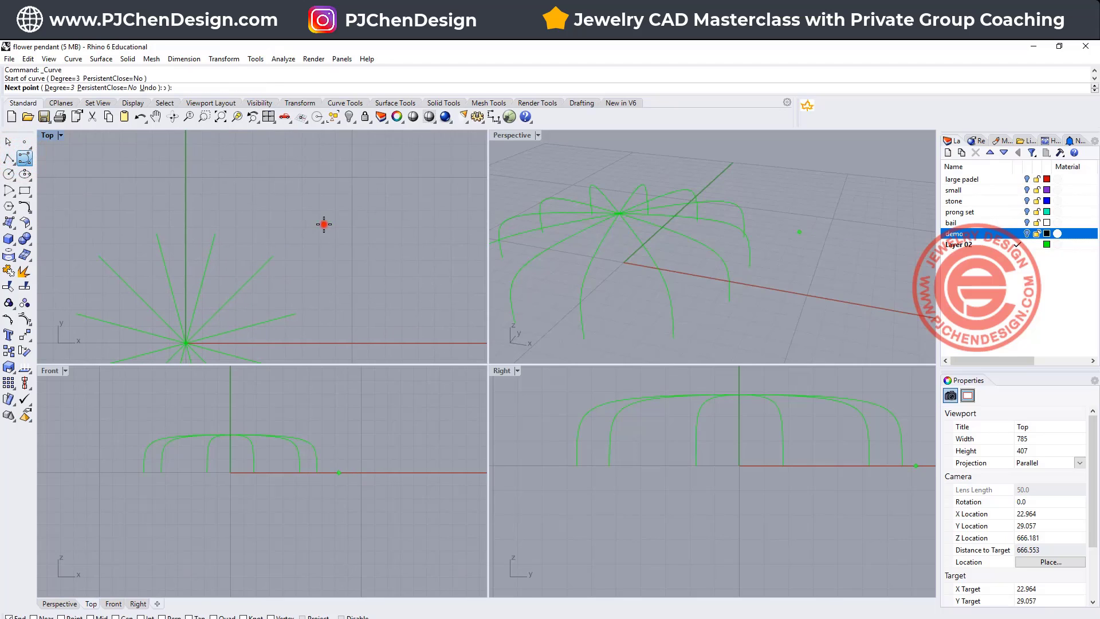
left_click(294, 203)
left_click(316, 185)
left_click(344, 195)
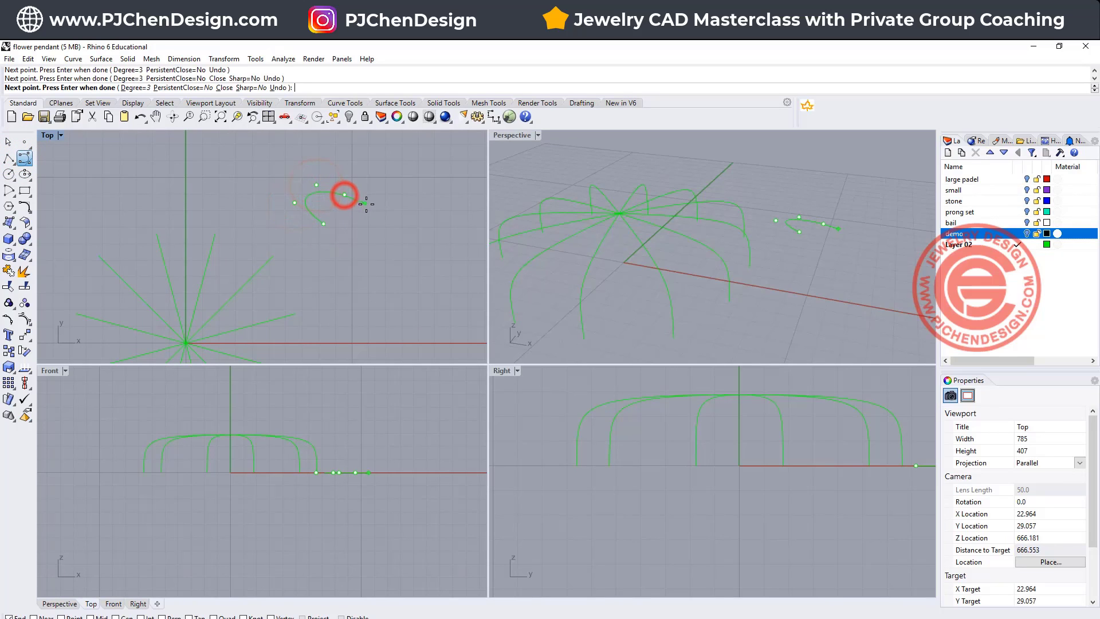
left_click(372, 205)
left_click(399, 204)
right_click_drag(432, 194, 381, 194)
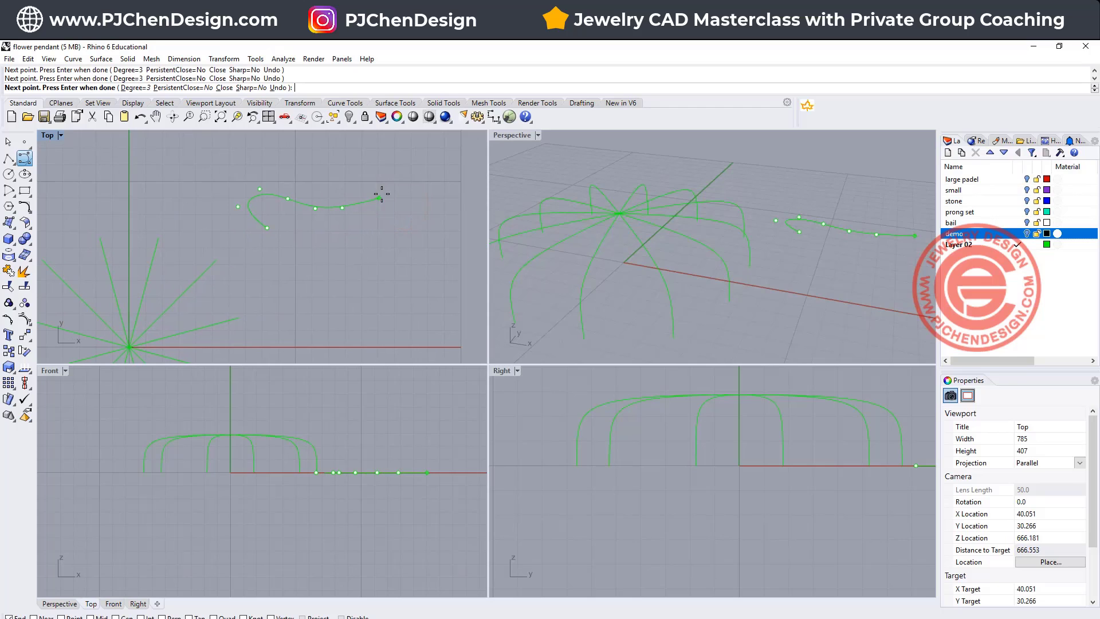
left_click(424, 198)
left_click(424, 219)
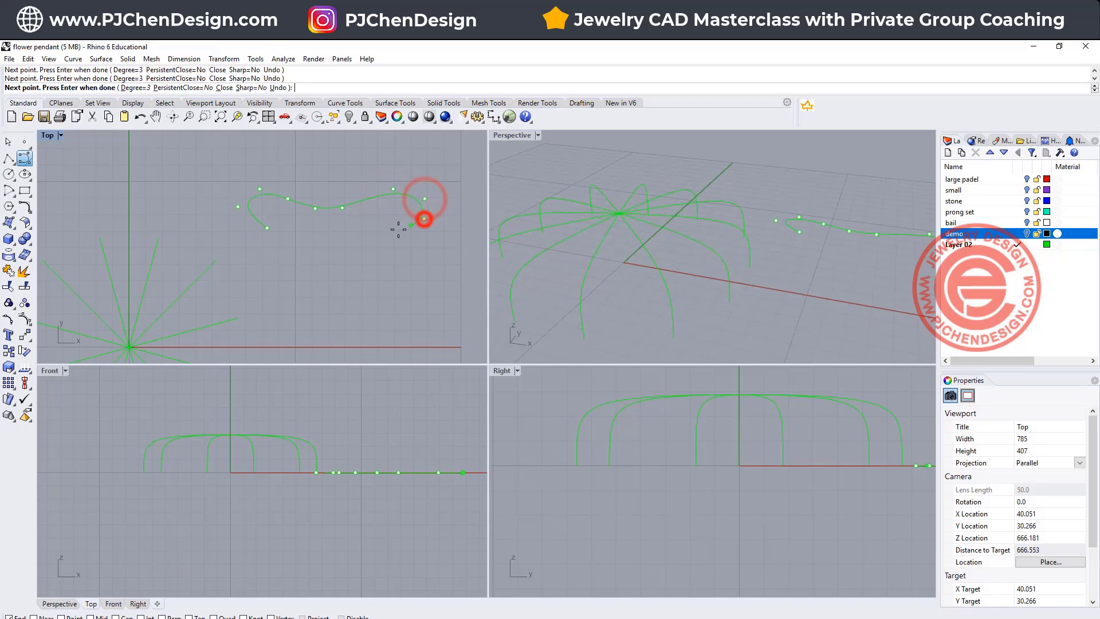
left_click(386, 232)
left_click(339, 238)
left_click(302, 238)
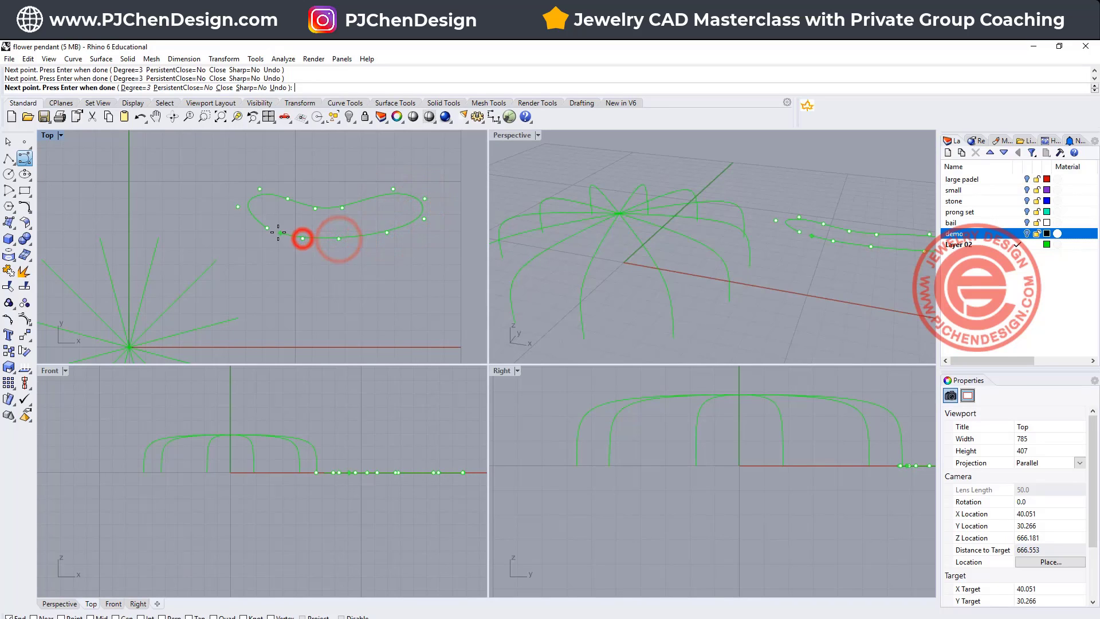
left_click(270, 231)
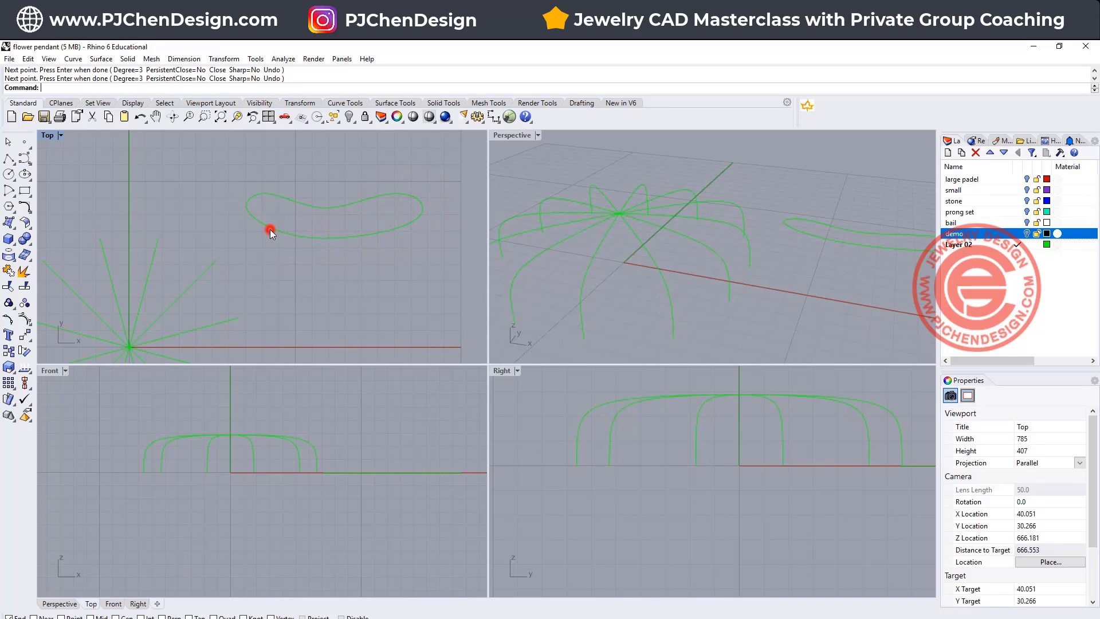
Start a two-point Orient of the kidney-shaped curve with Copy=Yes and Scale=3D, taking its two opposite ends as reference points using Near snap.
left_click(379, 231)
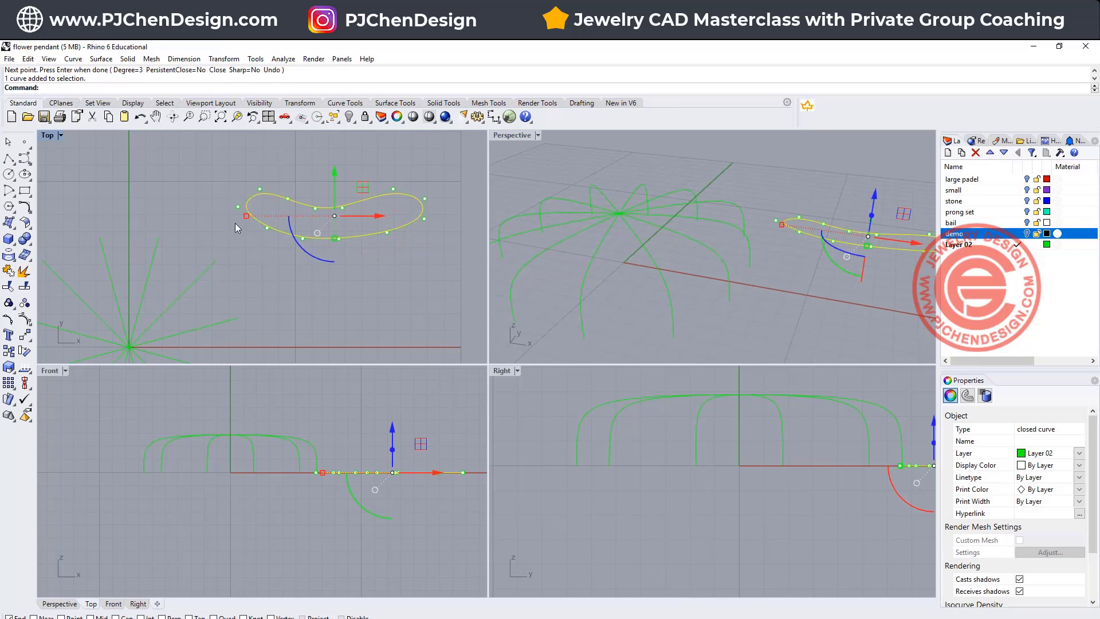
right_click_drag(236, 224, 256, 217)
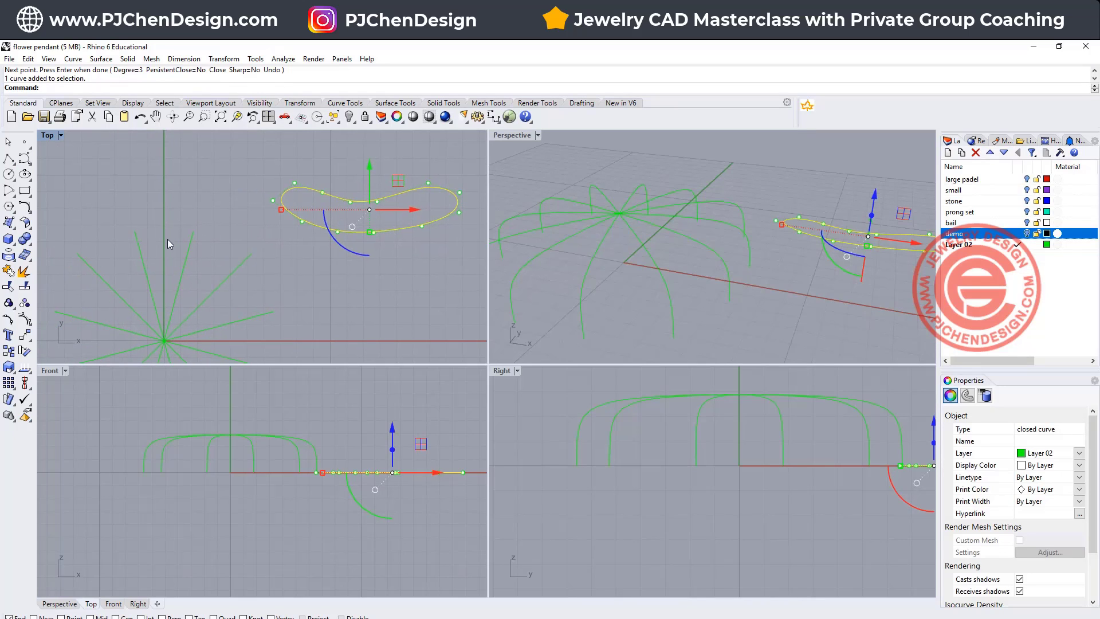
left_click(226, 60)
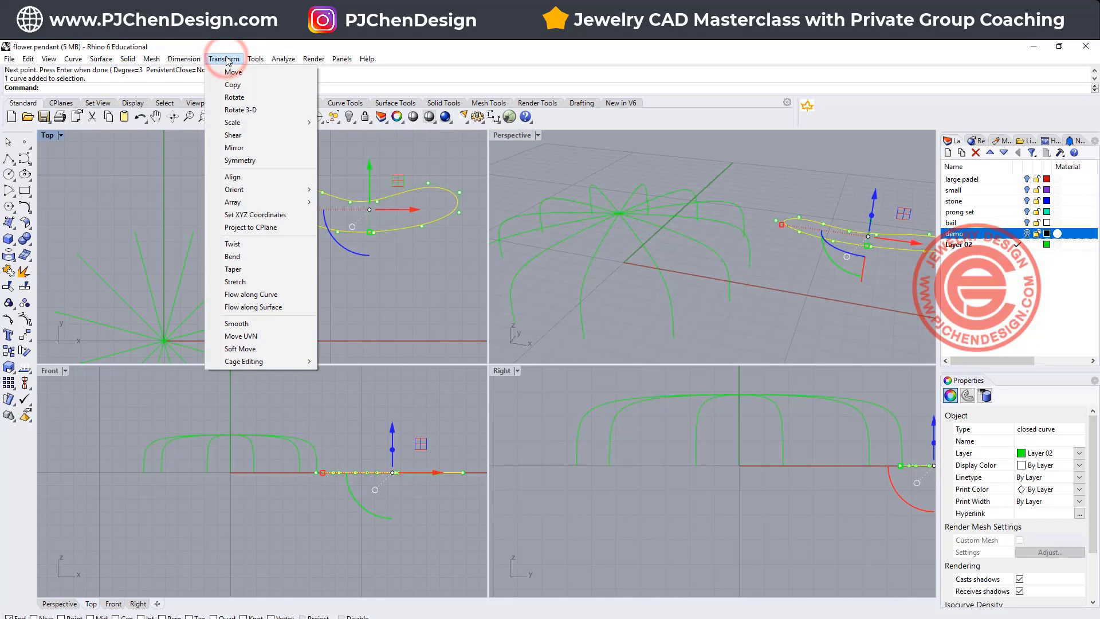
mouse_move(235, 195)
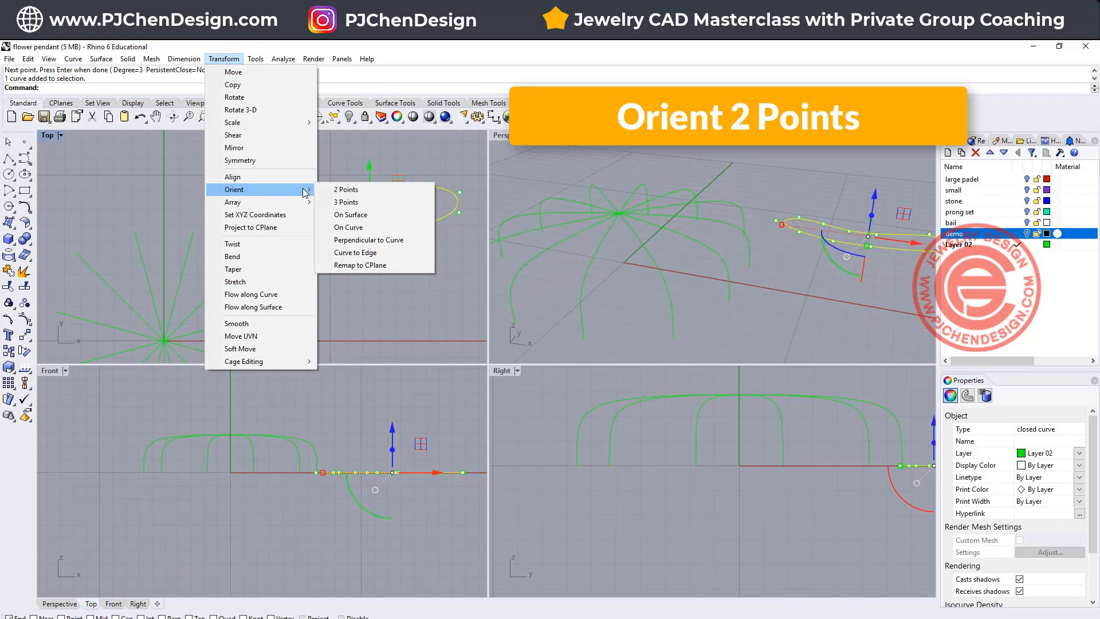
left_click(348, 190)
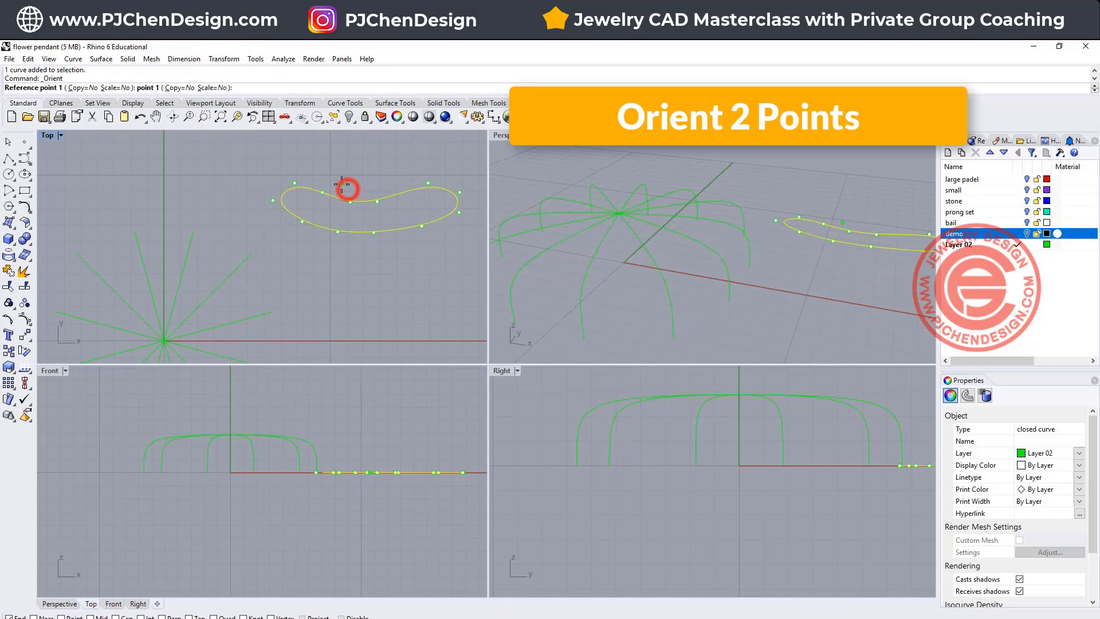
left_click(84, 88)
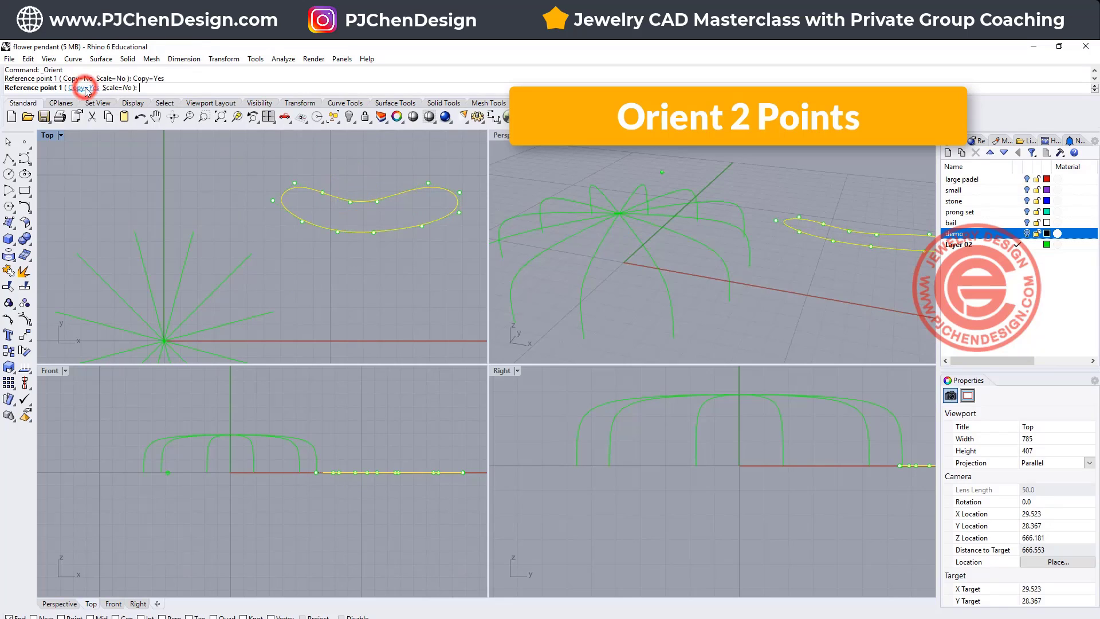
left_click(115, 89)
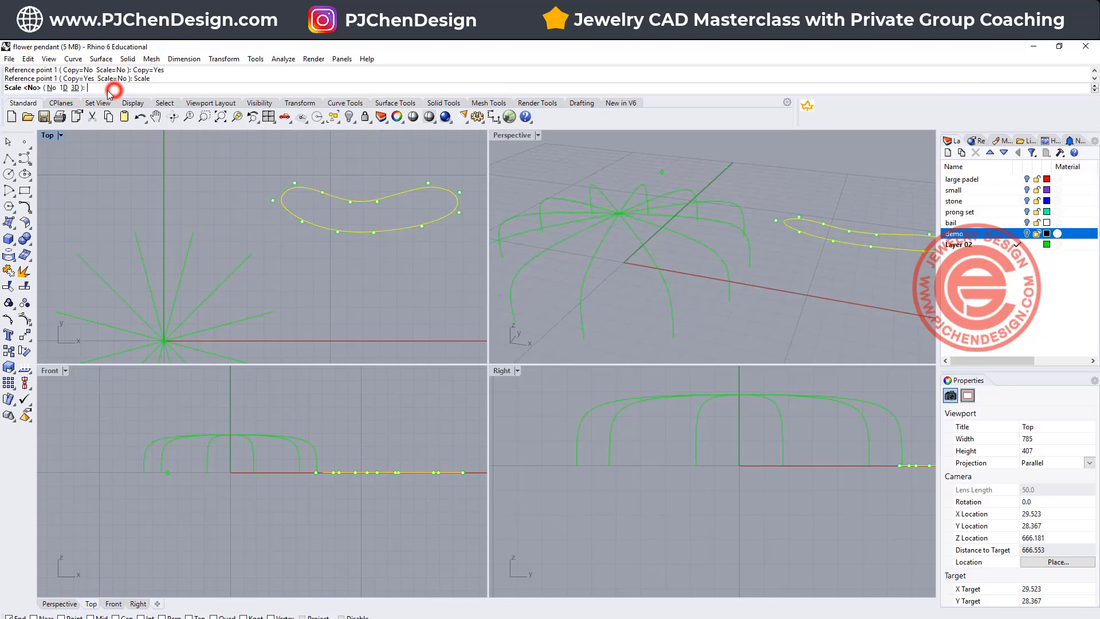
left_click(75, 87)
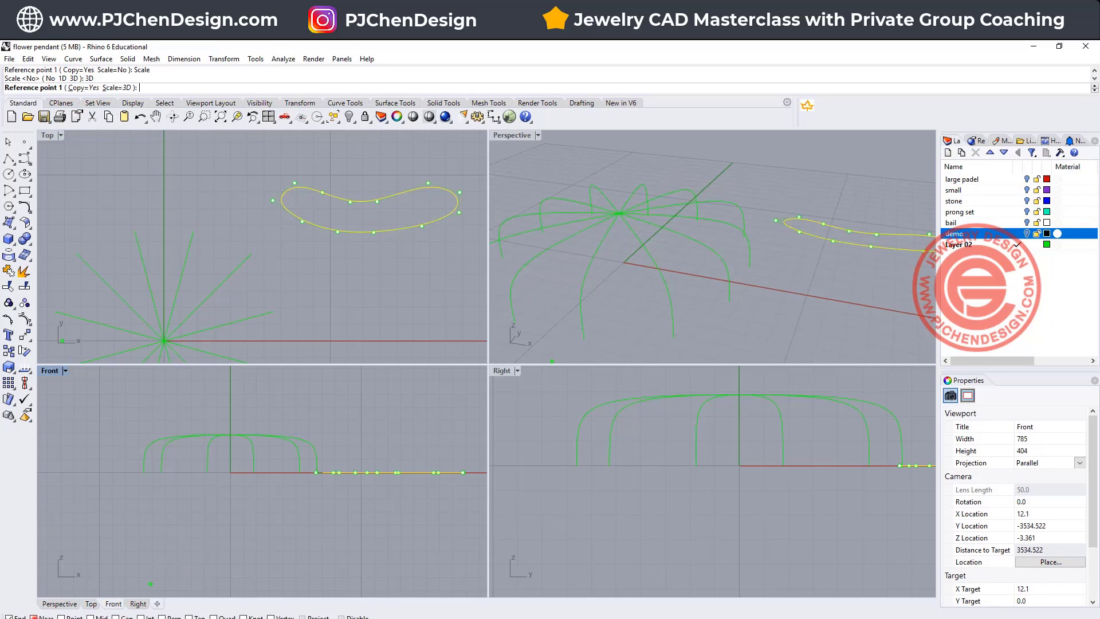
left_click(33, 616)
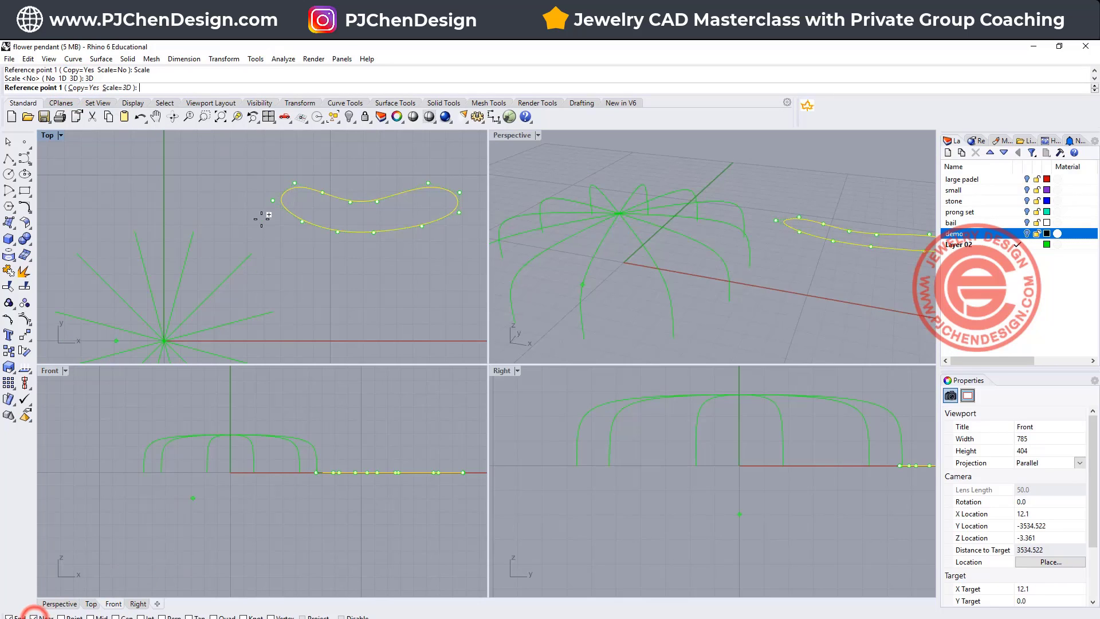
left_click(282, 198)
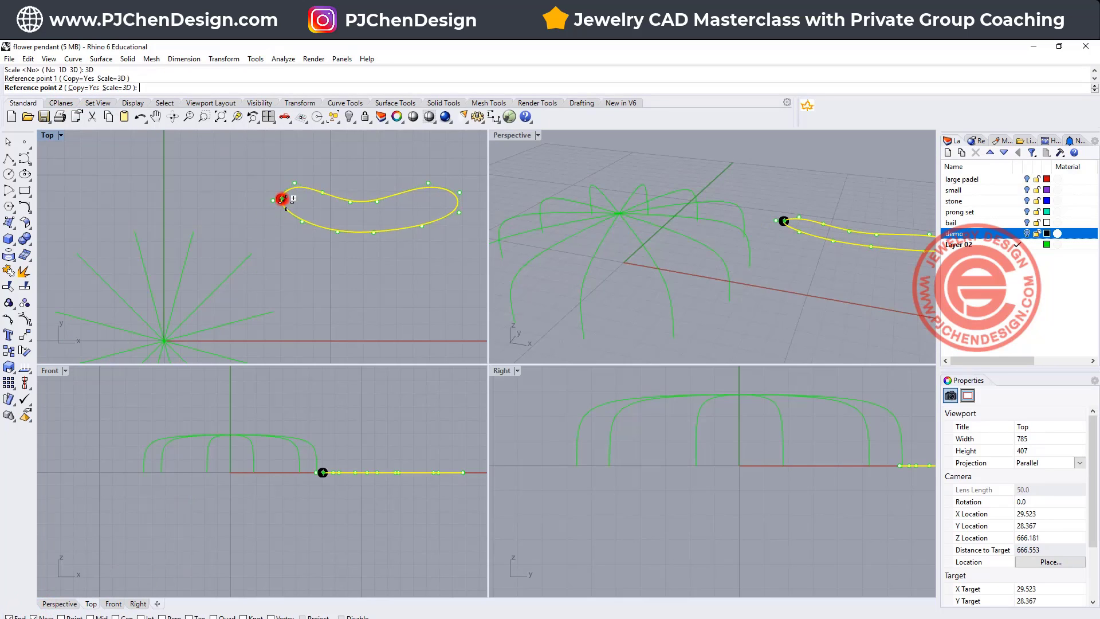
left_click(457, 199)
Place scaled copies of the cross-section between the outer endpoints of the upper, upper-left and upper-right rail pairs in the Top view.
left_click(134, 231)
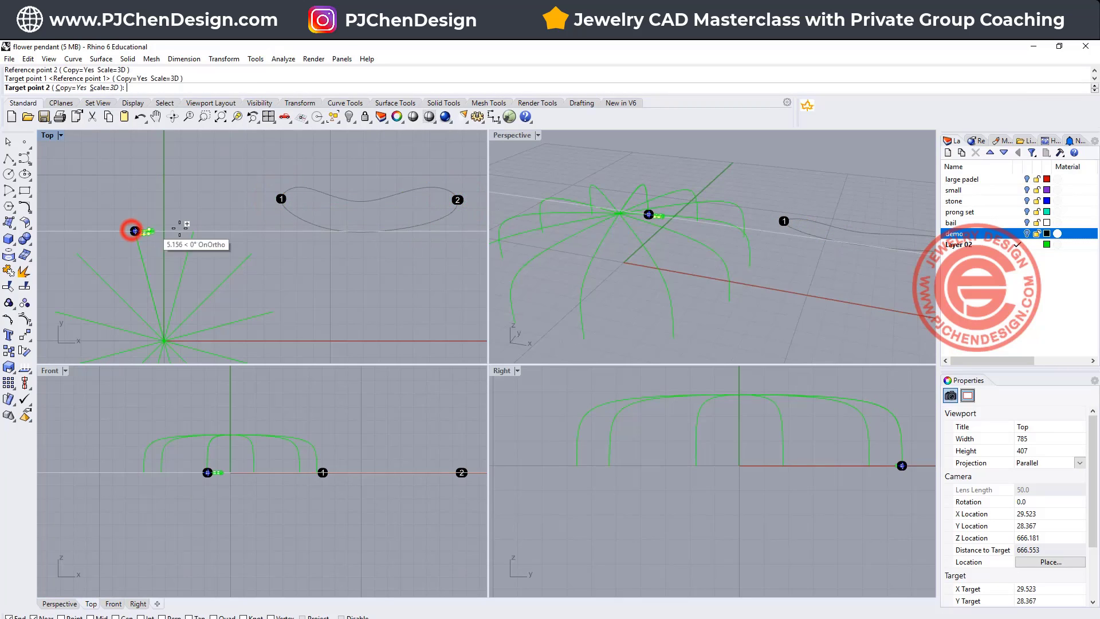
left_click(197, 231)
right_click_drag(105, 295, 158, 242)
left_click(109, 257)
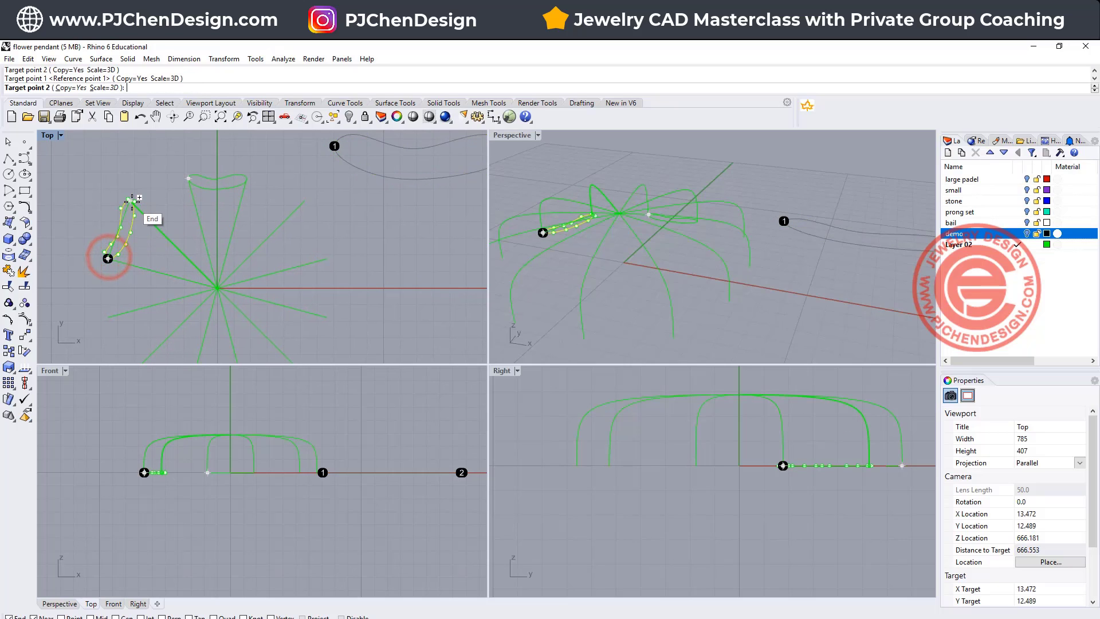
left_click(132, 201)
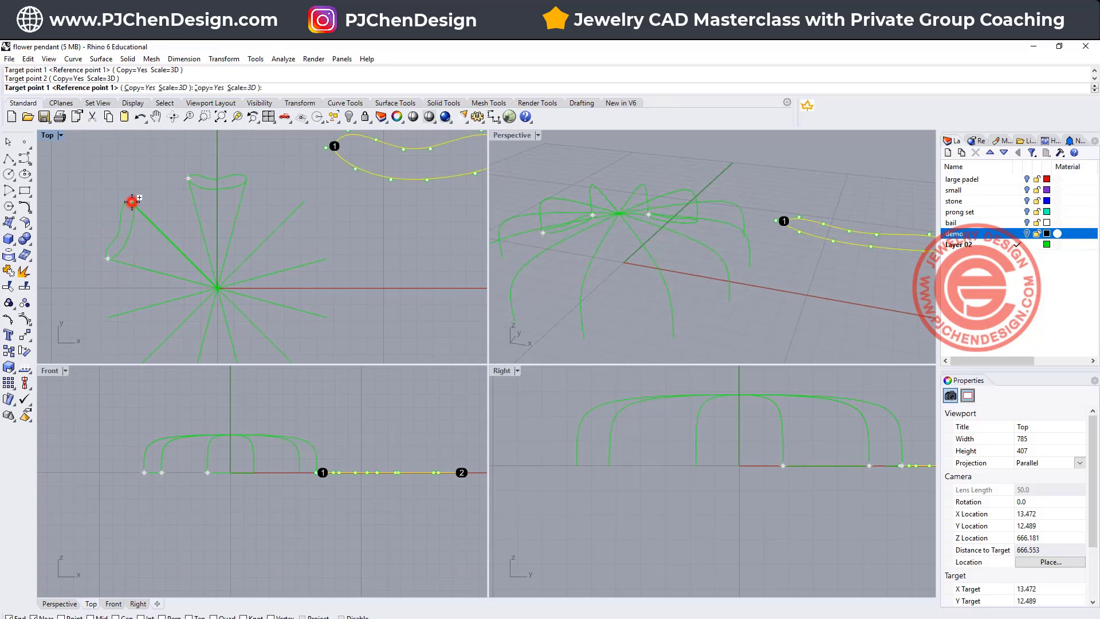
left_click(310, 200)
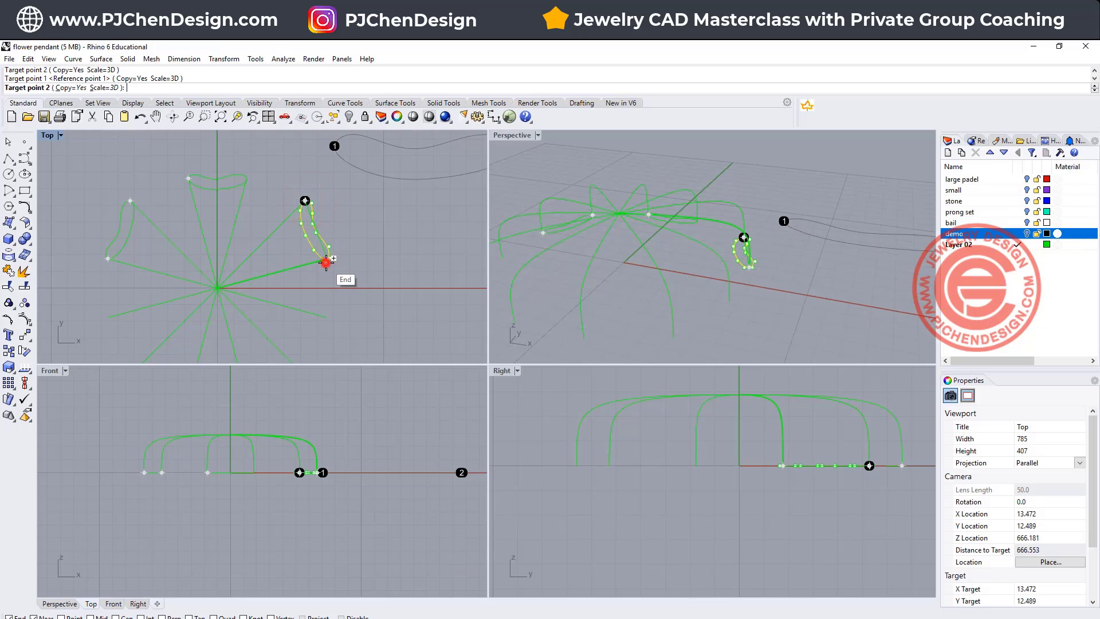
left_click(326, 262)
right_click_drag(349, 326, 354, 302)
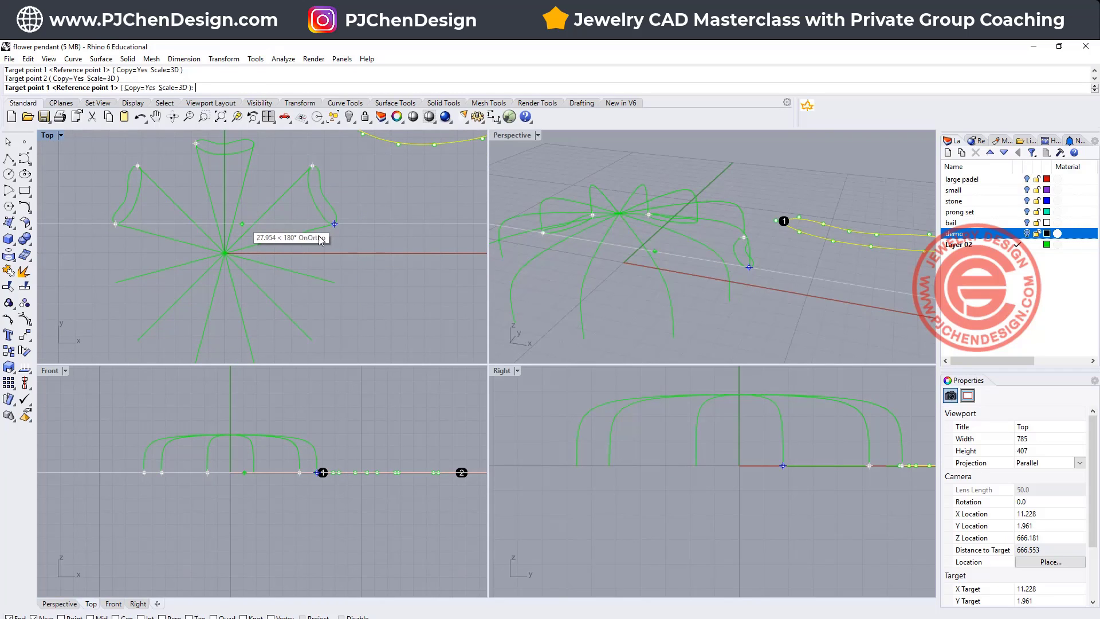
left_click(360, 291)
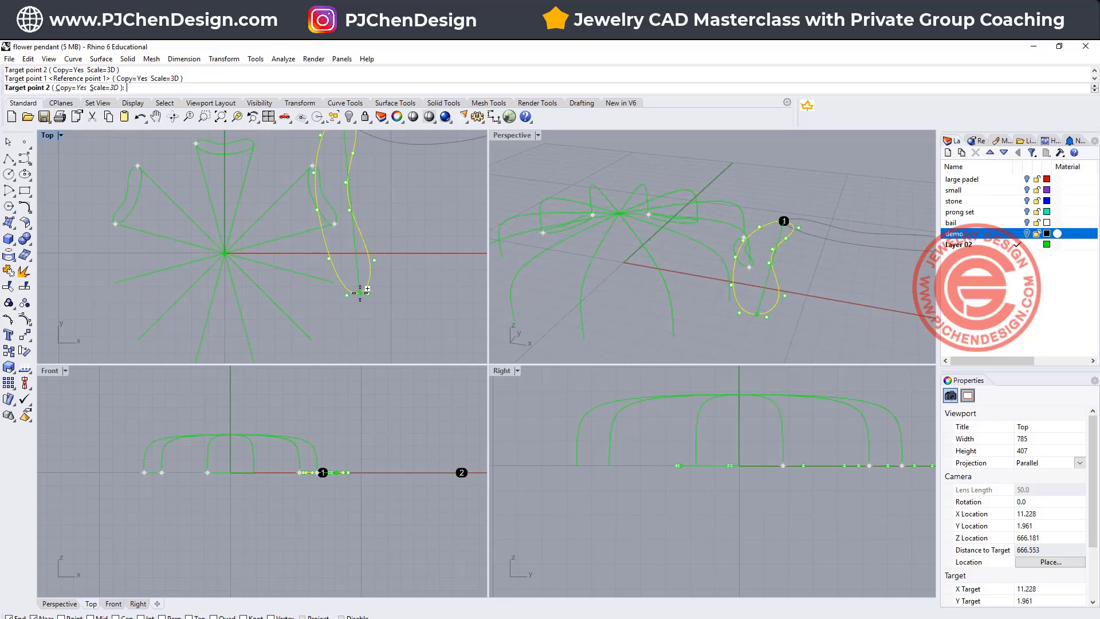
left_click(367, 240)
left_click(409, 215)
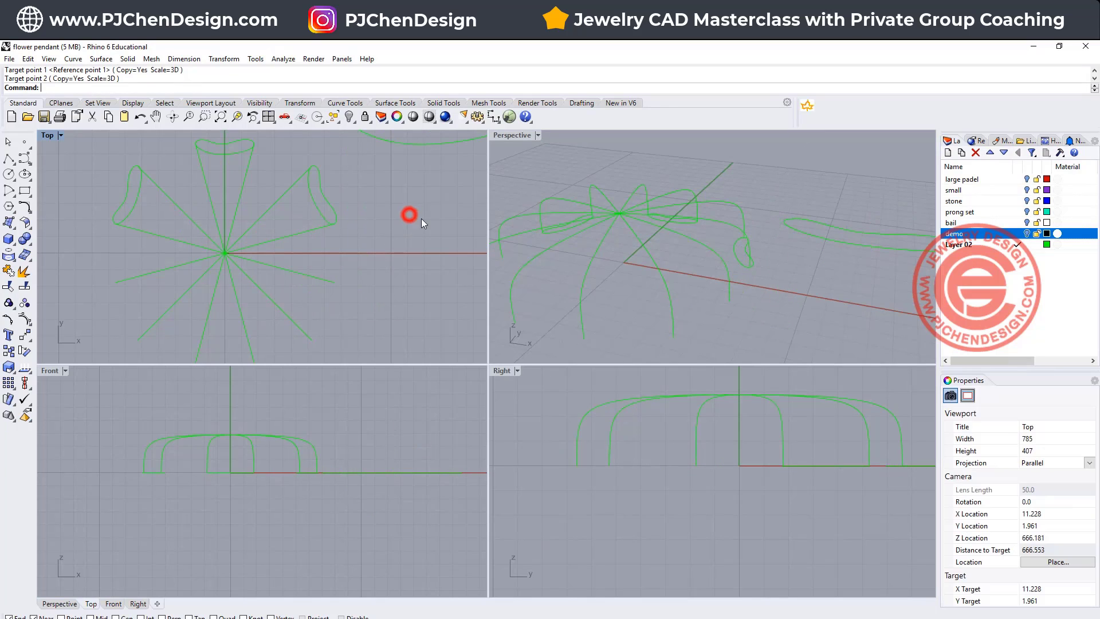
right_click_drag(316, 197, 317, 221)
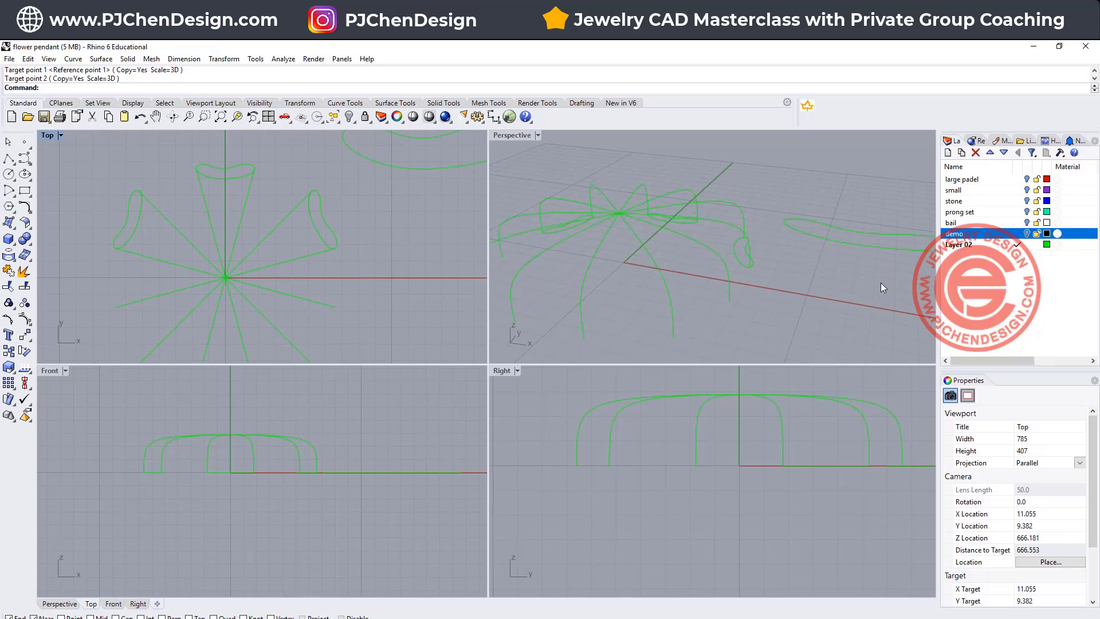
Turn the demo layer on and show the hidden gemstone and prong setting as a size reference.
left_click(1026, 234)
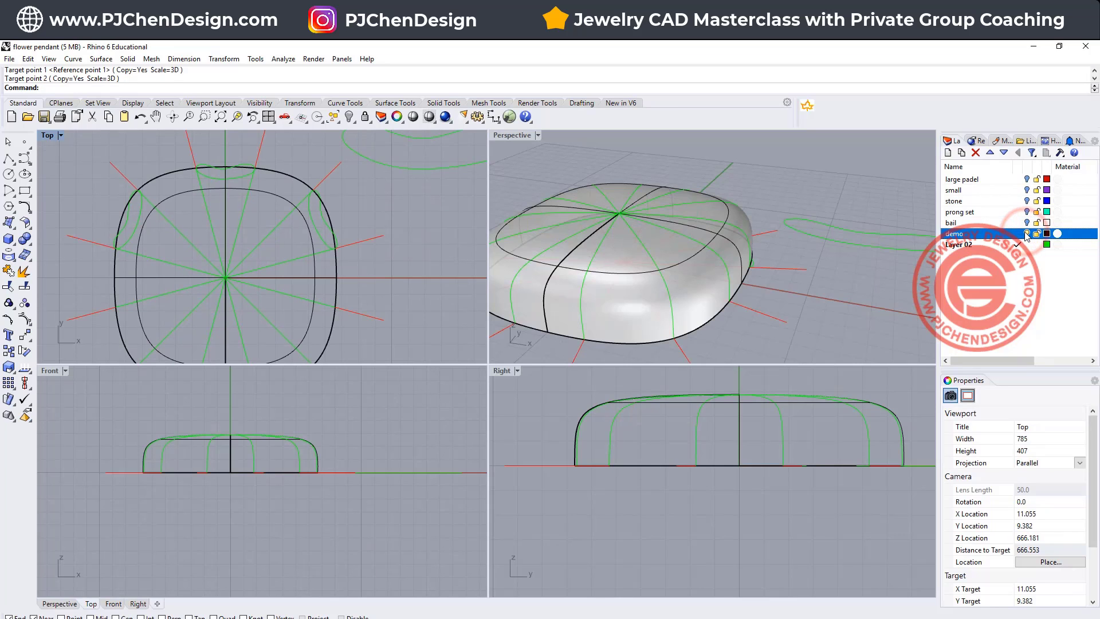
key("ctrl+alt+h")
left_click(225, 246)
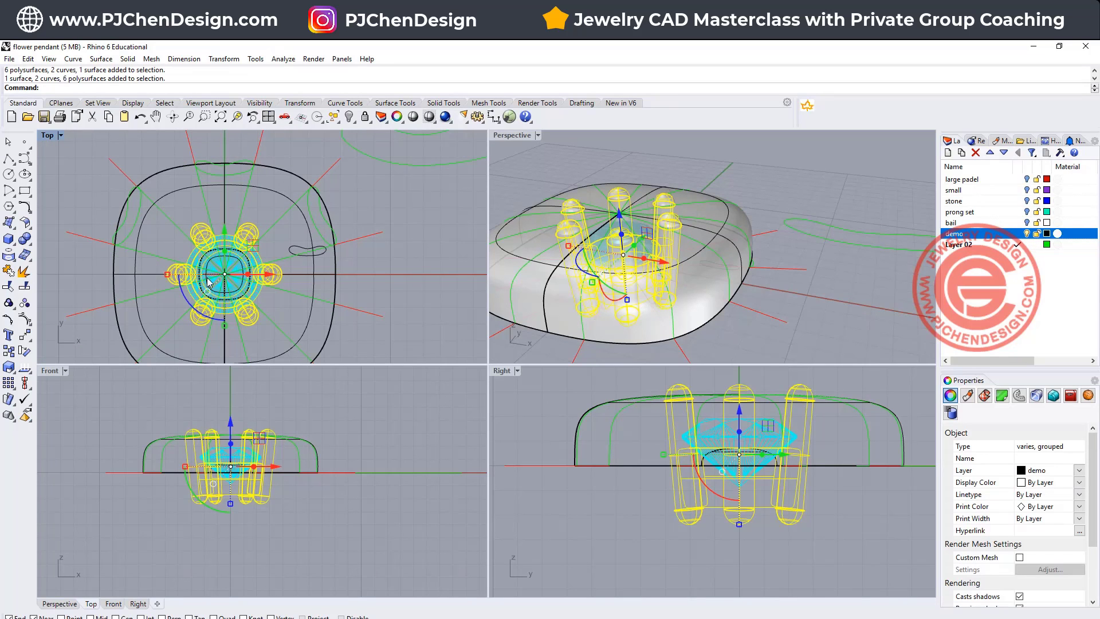
scroll(212, 271, "up", 3)
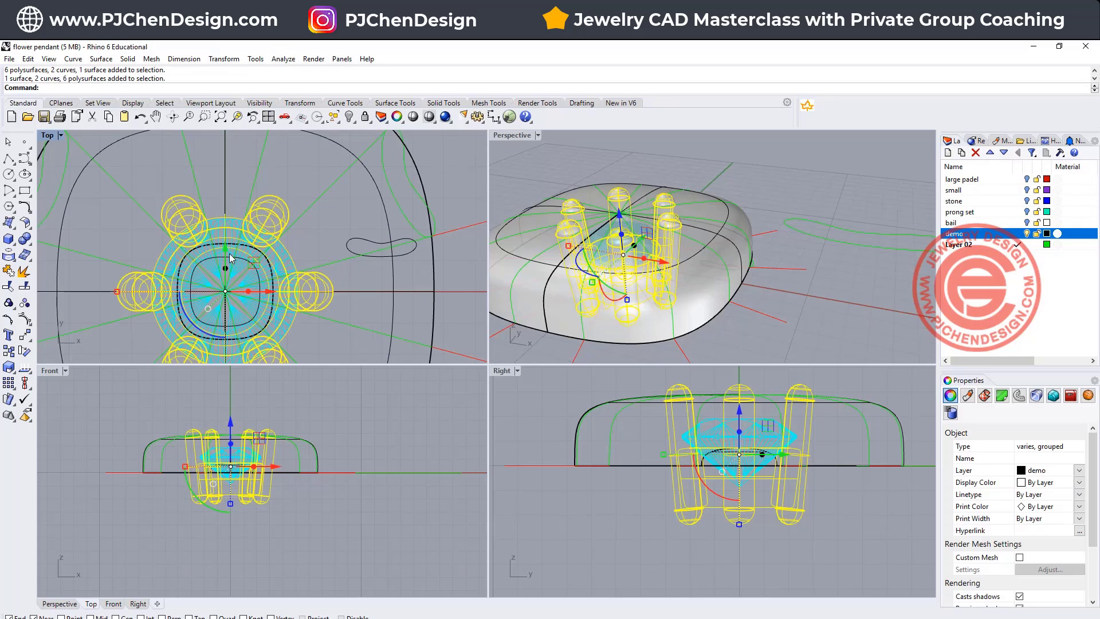
left_click(87, 213)
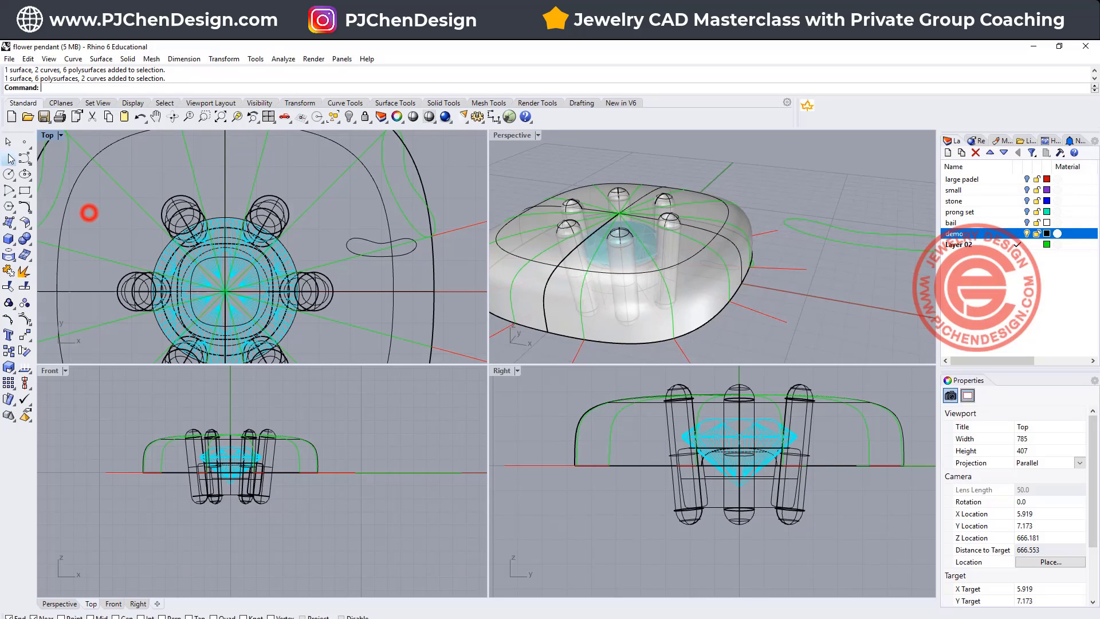
Draw a circle centered at 0 in the Top view, slightly smaller than the gemstone's outline.
left_click(9, 174)
type("0")
key("Return")
scroll(224, 231, "up", 10)
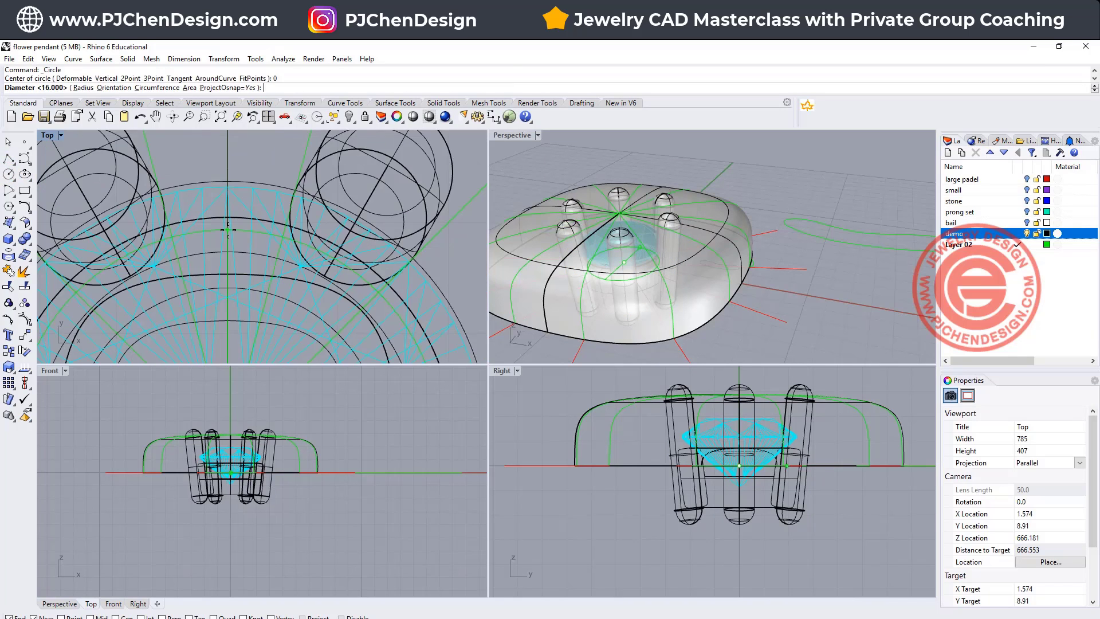
left_click(228, 230)
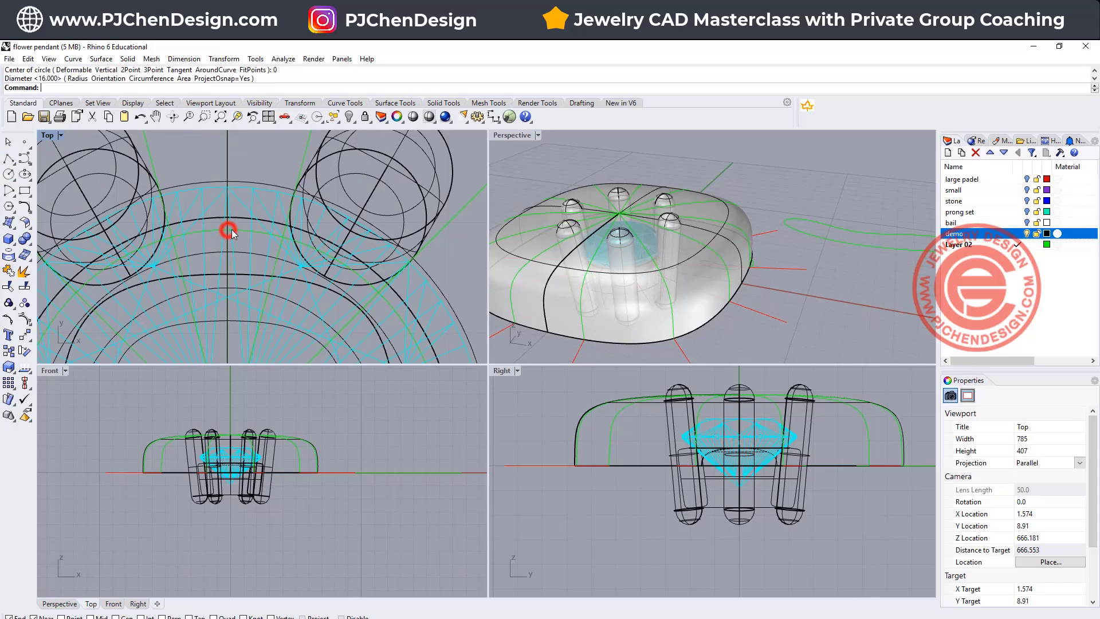
Hide the demo layer and trim away the parts of the radial curves inside the circle.
left_click(1027, 233)
scroll(287, 232, "down", 3)
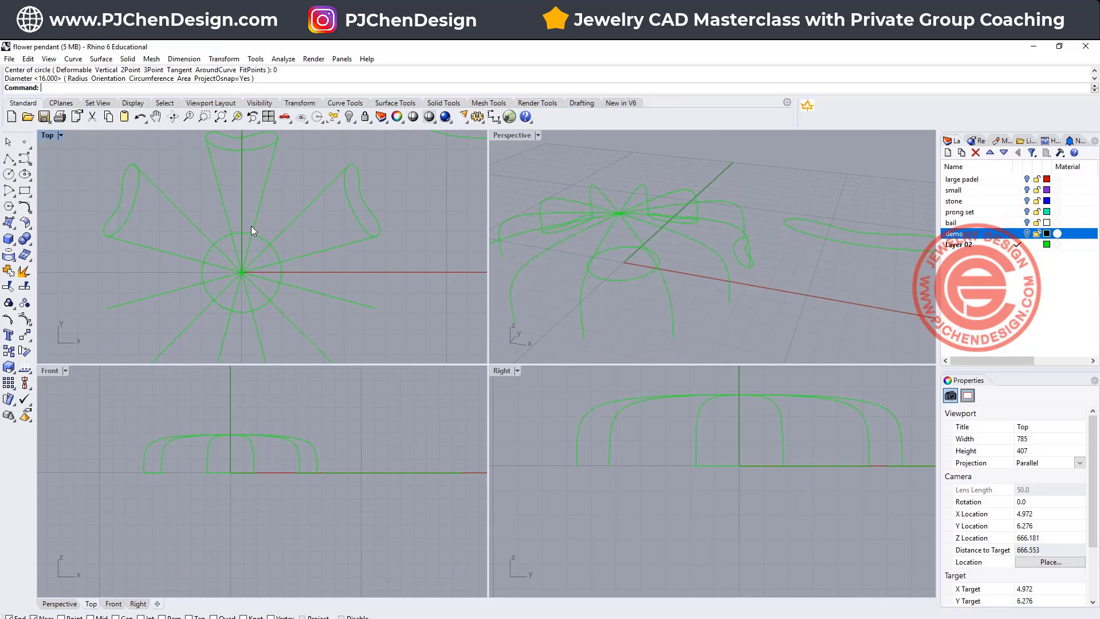
scroll(259, 244, "up", 2)
left_click(263, 241)
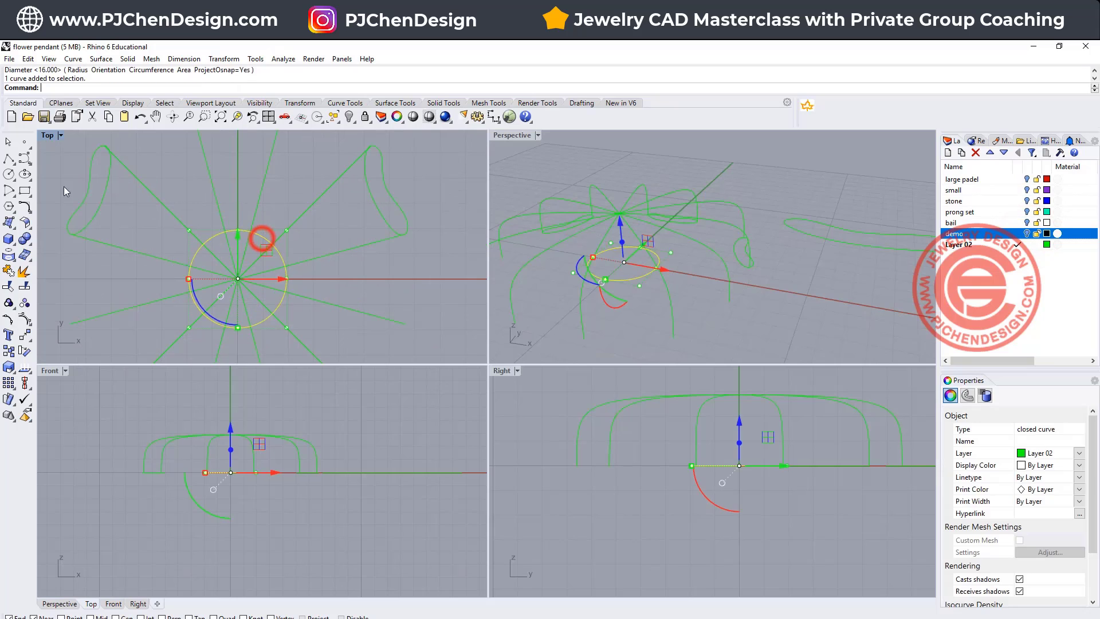
left_click(8, 288)
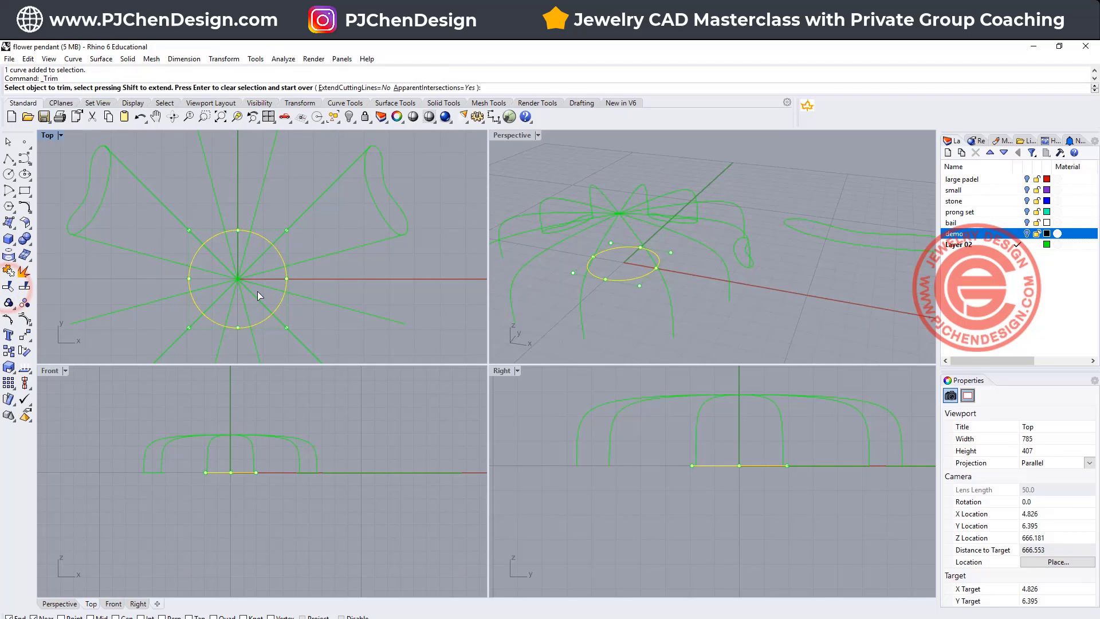
left_click(257, 291)
Set up a Sweep 2 Rails in the Perspective view from the upper rail pair and the cross-section joining them, accepting the default seam.
right_click_drag(669, 215, 676, 241)
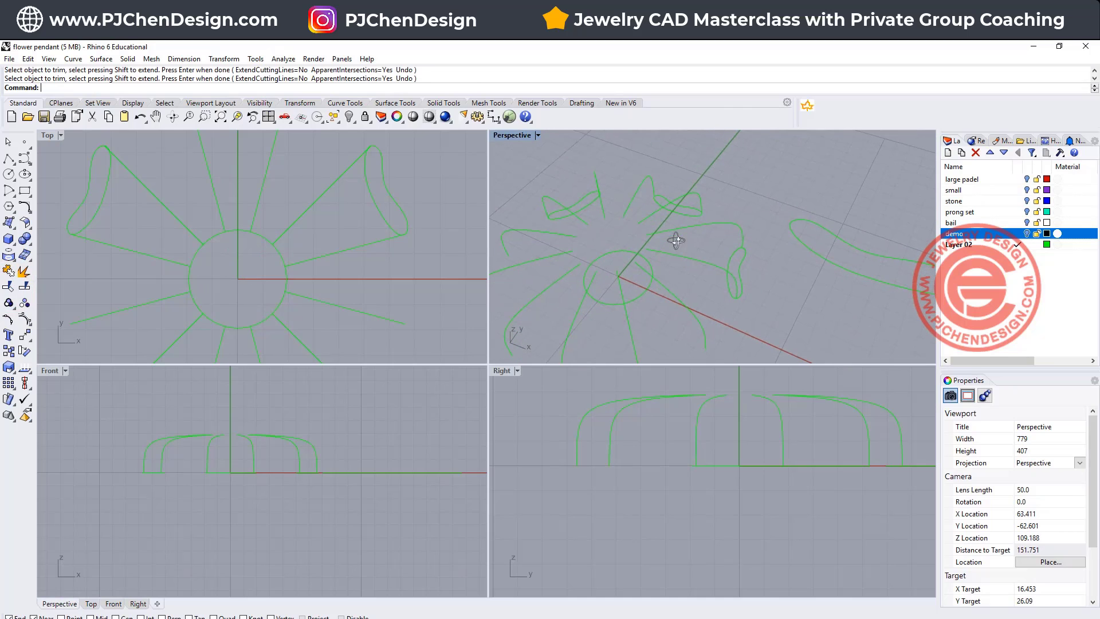
double_click(515, 138)
mouse_move(346, 267)
right_mouse_down()
mouse_move(380, 315)
mouse_move(422, 282)
mouse_move(338, 277)
right_mouse_up()
left_click(109, 60)
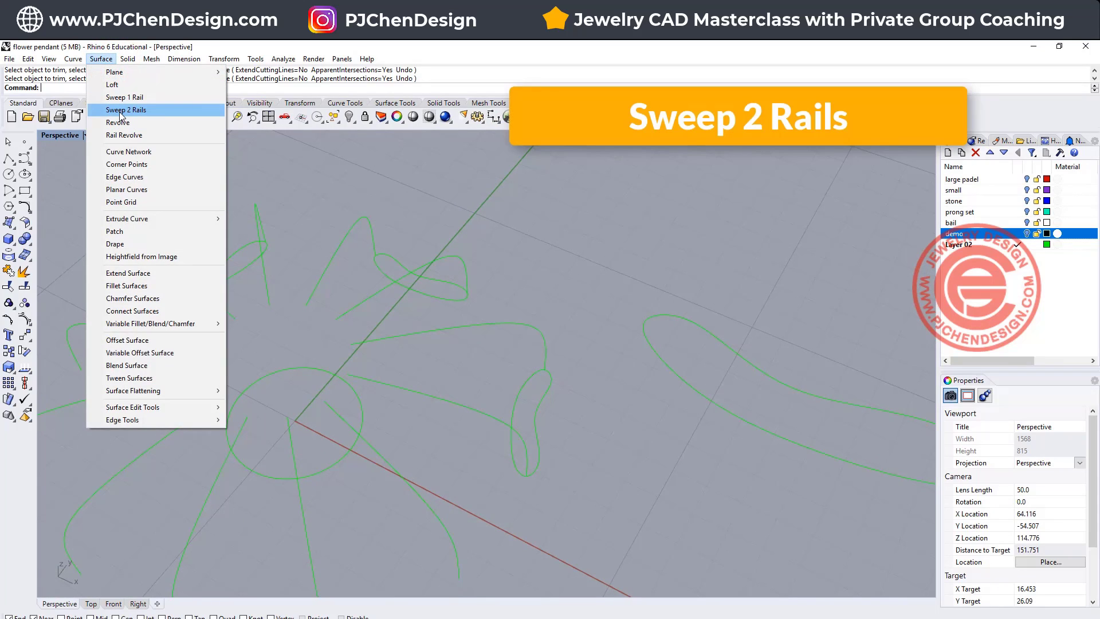
left_click(121, 114)
left_click(329, 265)
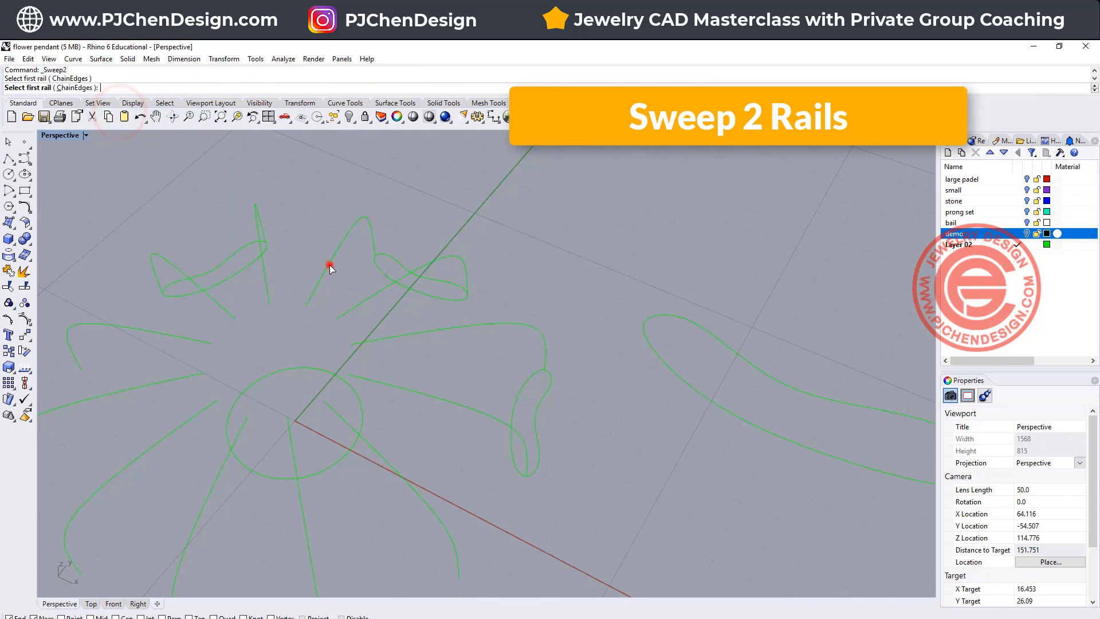
left_click(381, 292)
left_click(432, 298)
key("Return")
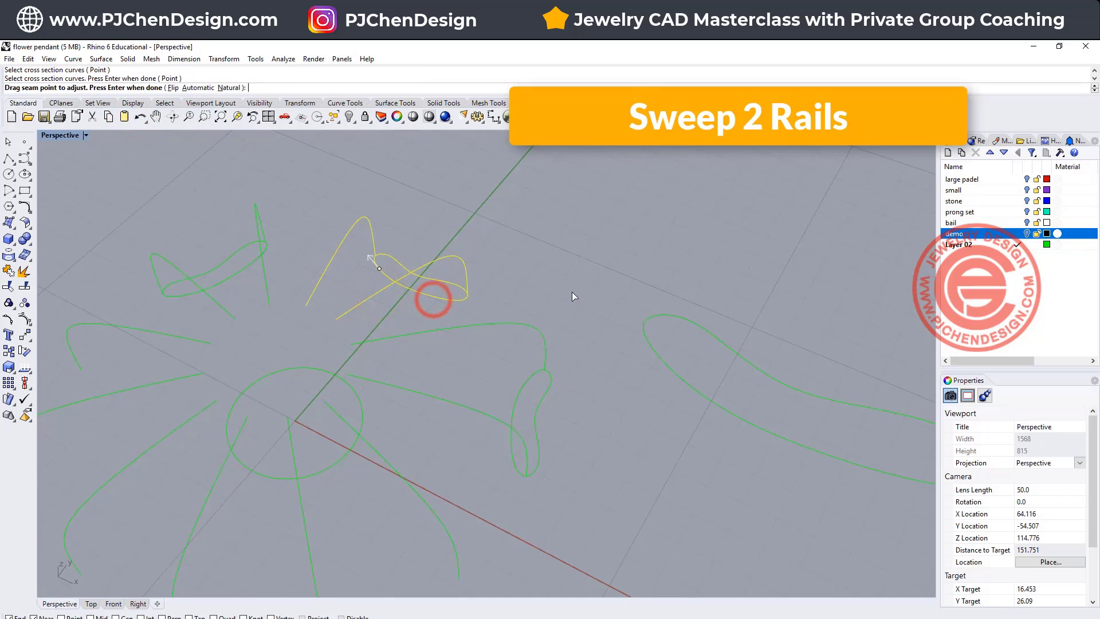
key("Return")
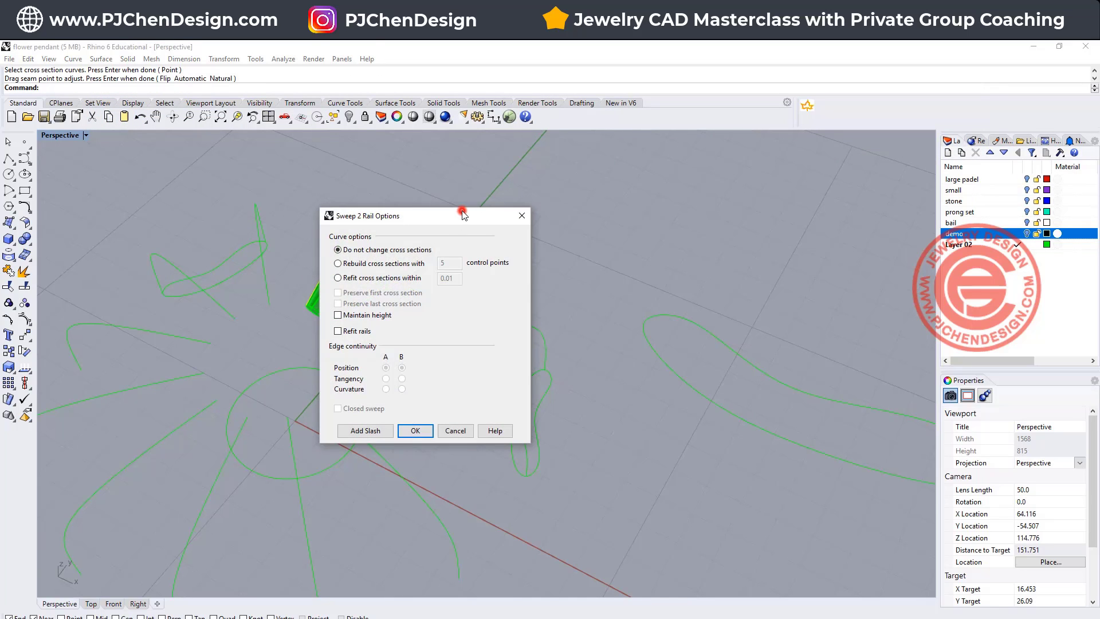
Create the petal sweep with Maintain height enabled and the cross sections left unchanged.
left_click_drag(461, 216, 670, 225)
right_click_drag(427, 275, 291, 235)
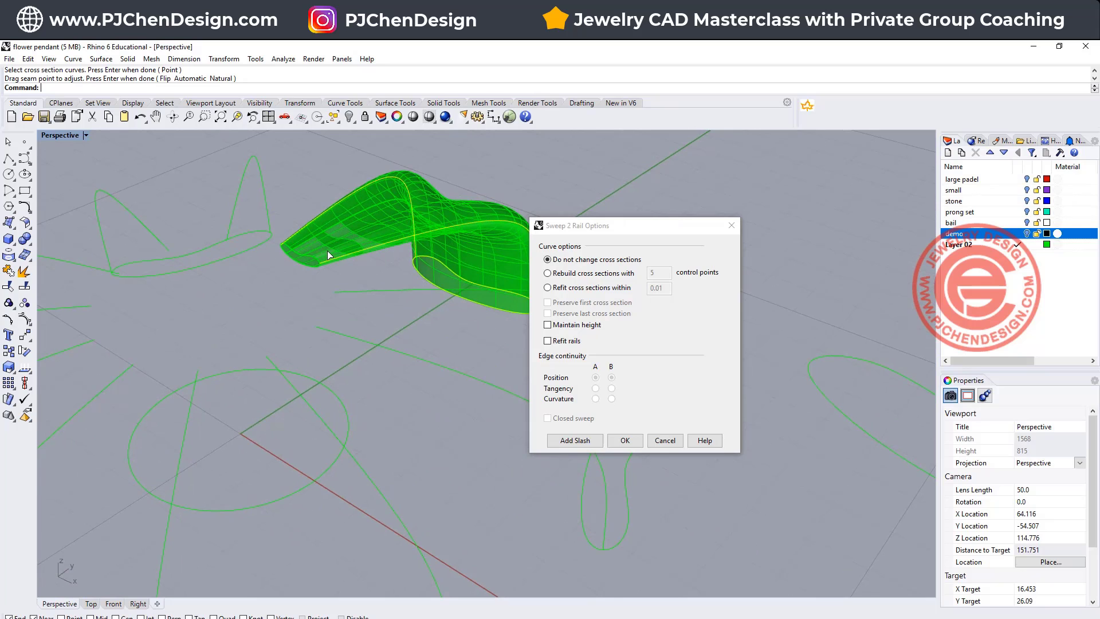
scroll(321, 247, "up", 3)
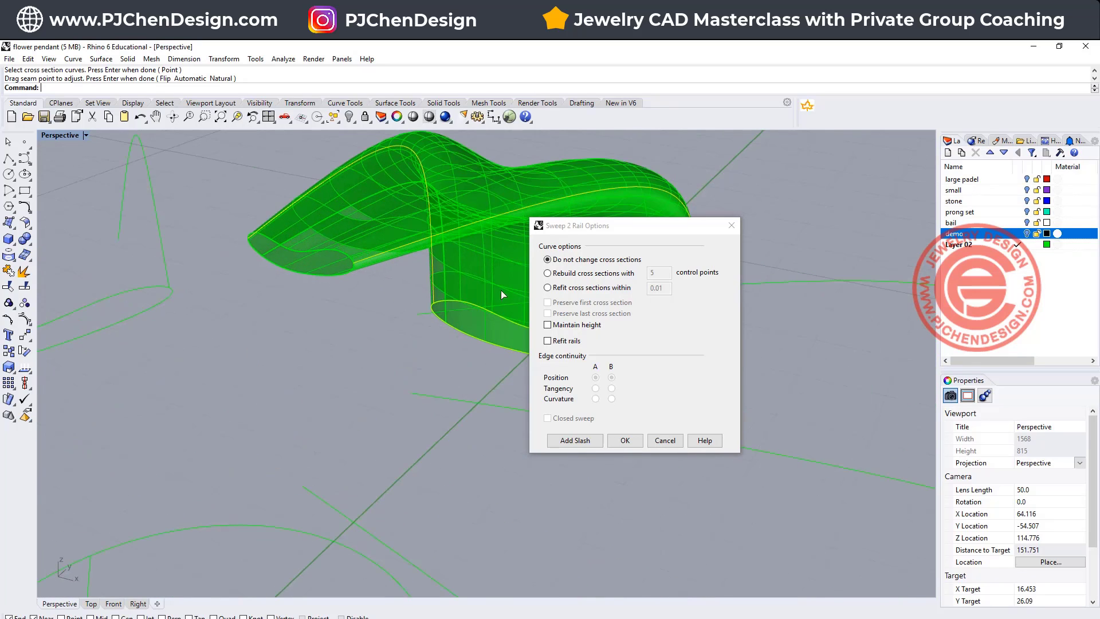
left_click(549, 325)
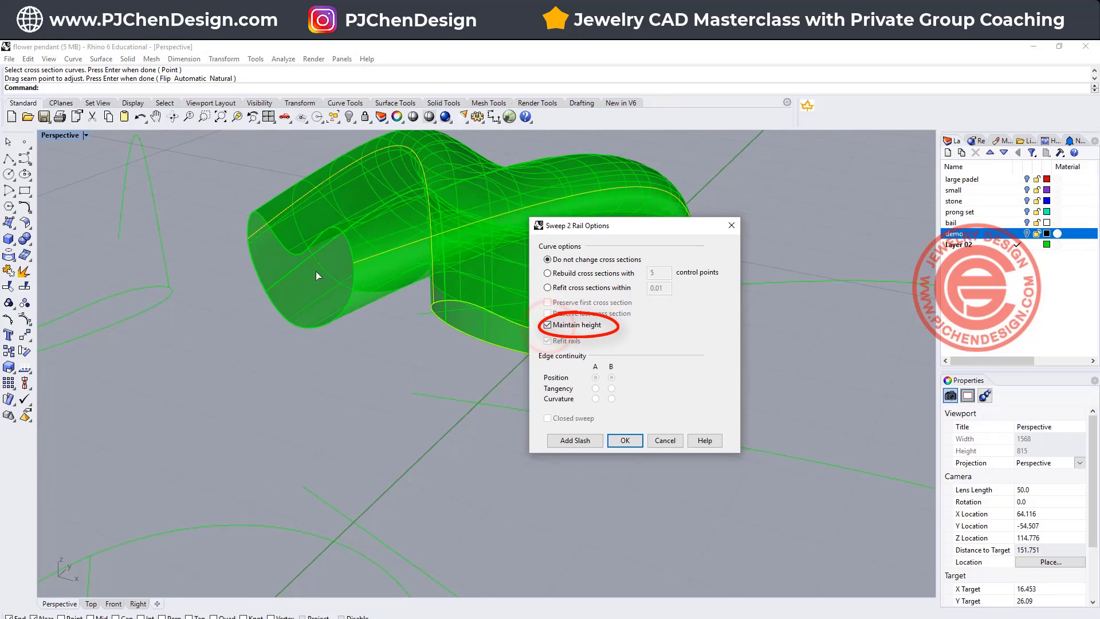
right_click_drag(315, 271, 373, 287)
left_click(625, 439)
scroll(496, 326, "down", 6)
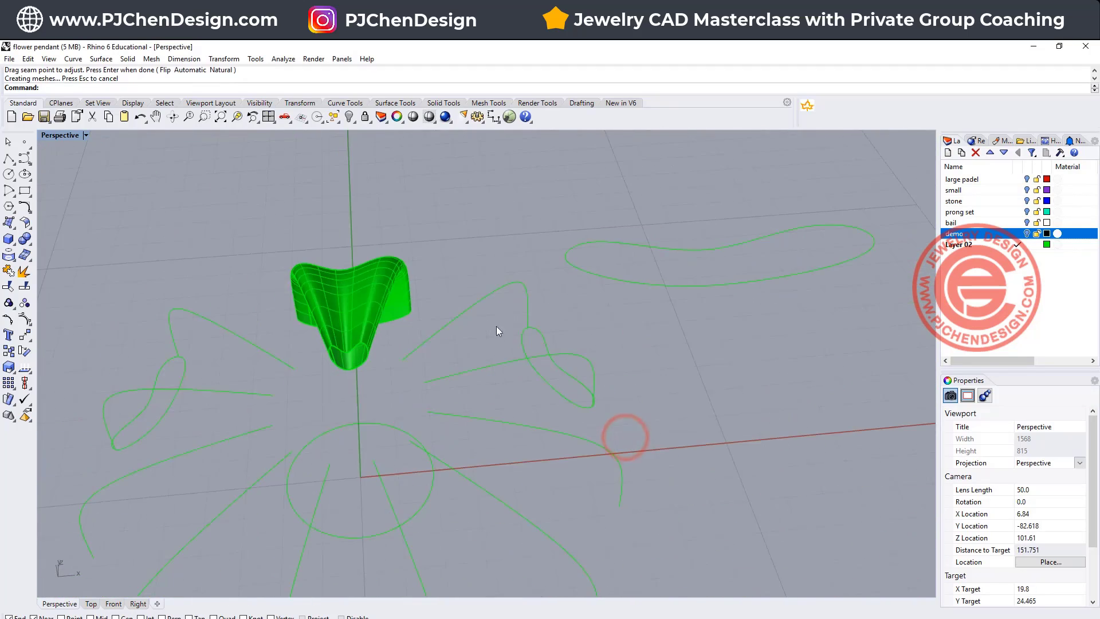
Create the upper-left petal with Sweep 2 Rails from its rail pair and cross-section, accepting the default seam and sweep options.
right_click_drag(496, 326, 454, 390)
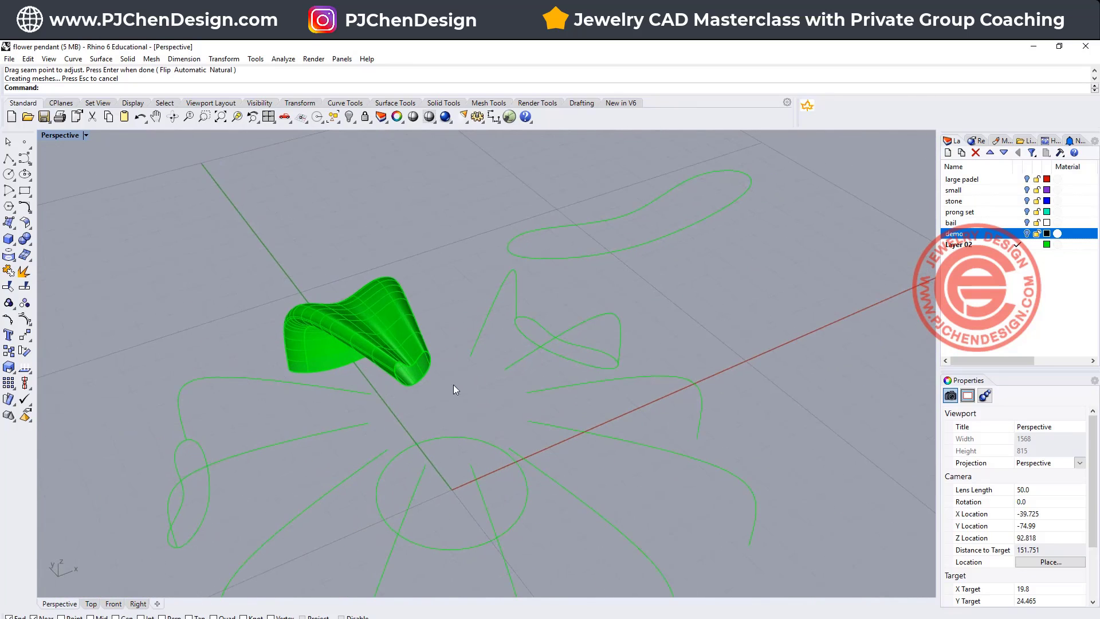
right_click_drag(329, 426, 417, 361)
key("Return")
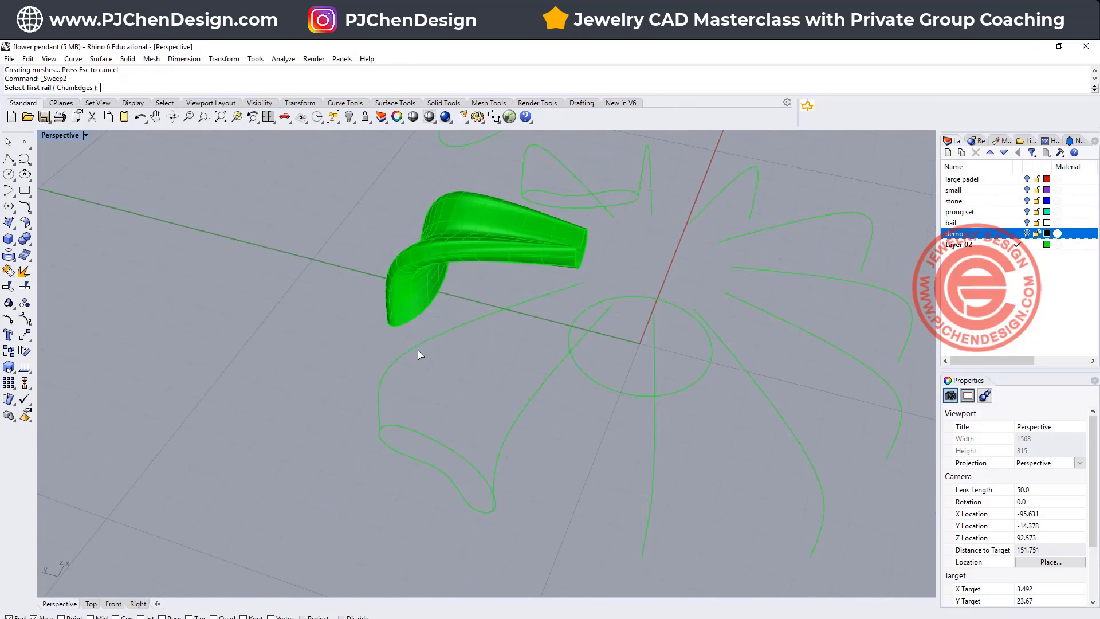
left_click(419, 347)
left_click(521, 419)
left_click(449, 484)
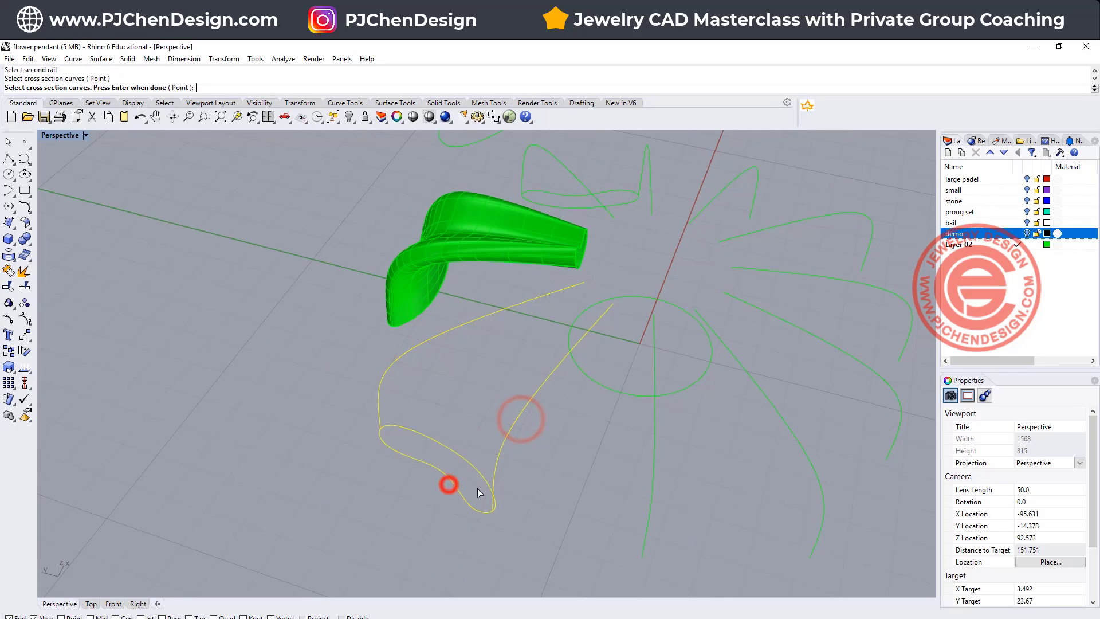
key("Return")
Create the upper-right petal with Sweep 2 Rails from its rail pair and cross-section, keeping Maintain height and unchanged cross sections.
key("Return")
left_click(626, 441)
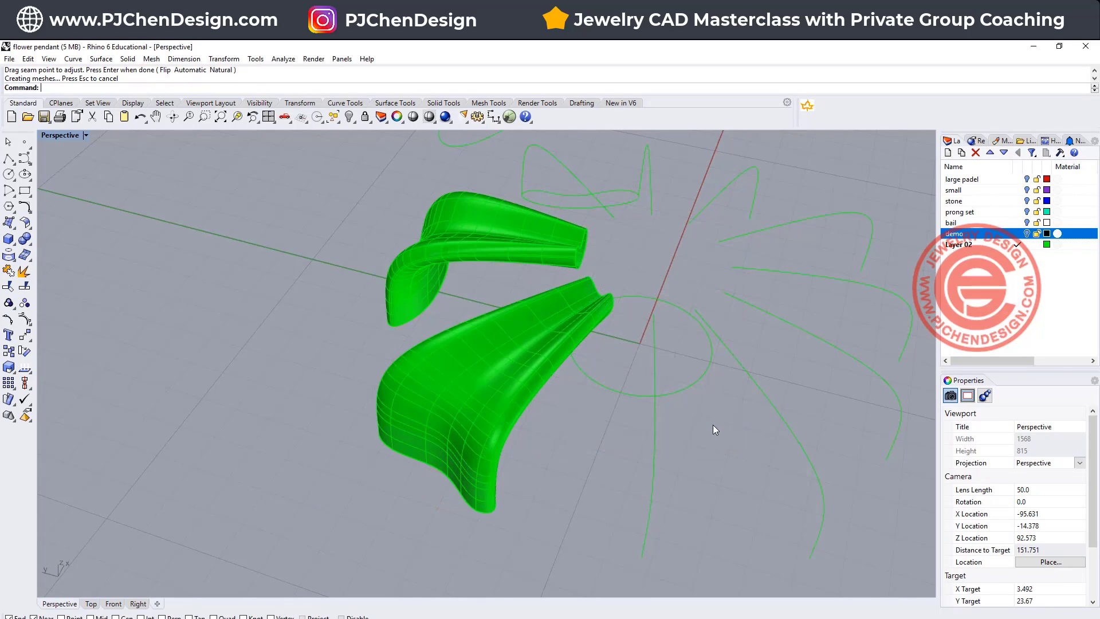
right_click_drag(713, 425, 582, 386)
key("Return")
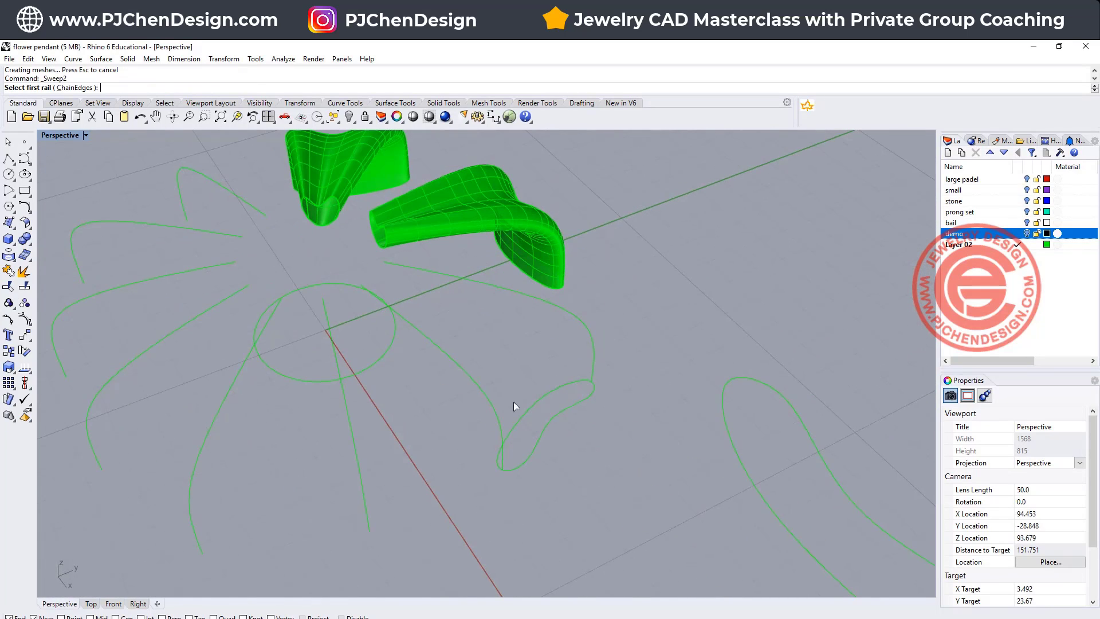
left_click(496, 417)
left_click(592, 340)
left_click(565, 409)
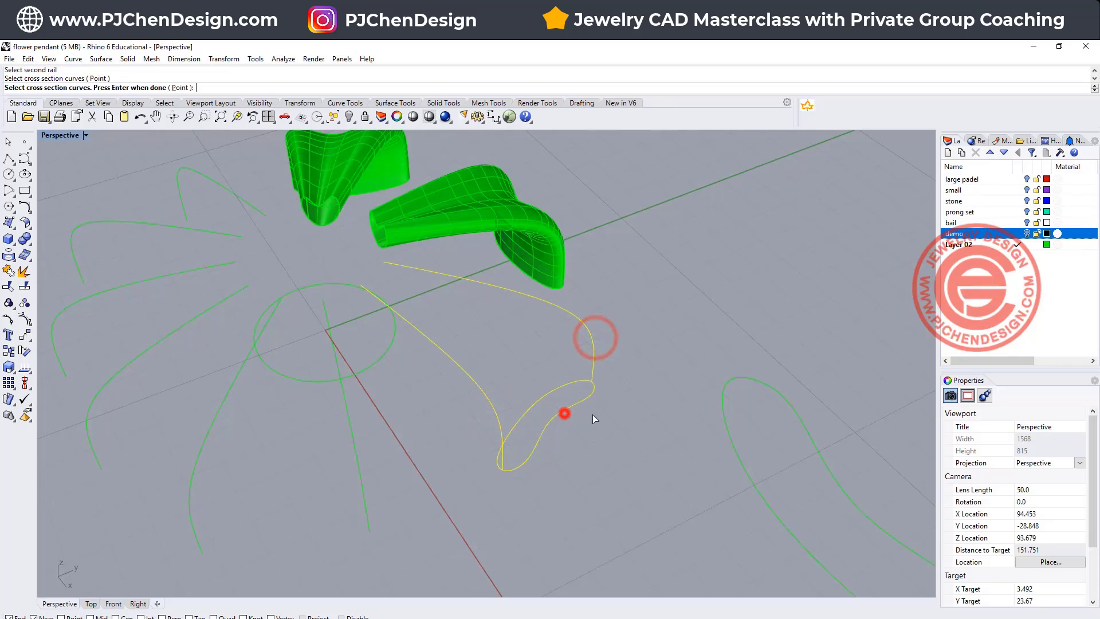
key("Return")
key("Return")
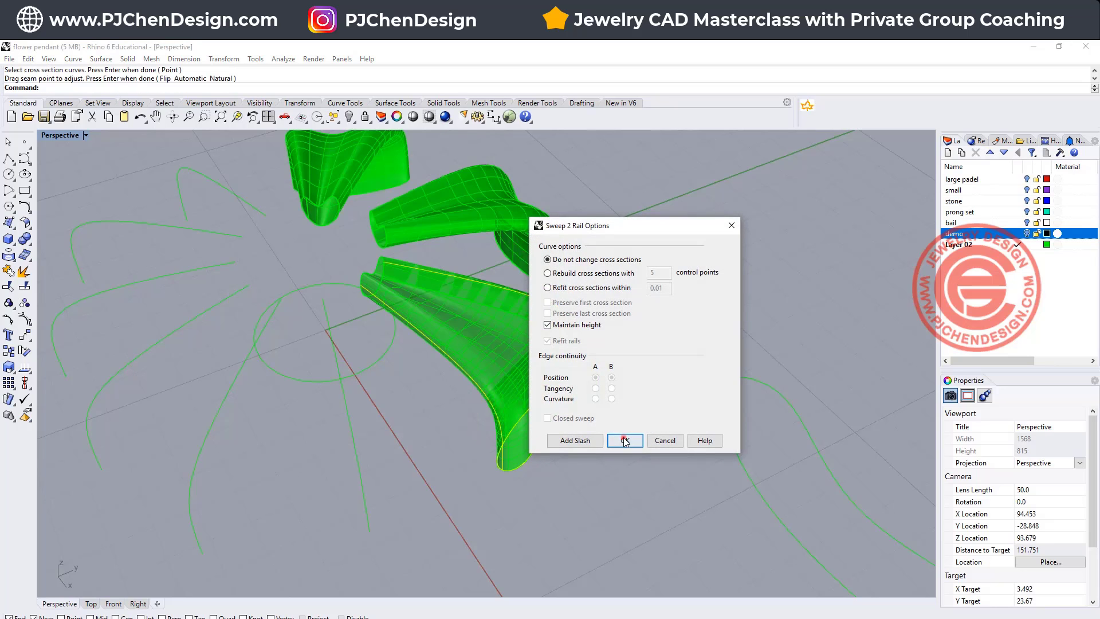
left_click(627, 439)
Cap the open ends of the middle petal sweep.
right_click_drag(672, 361, 566, 309)
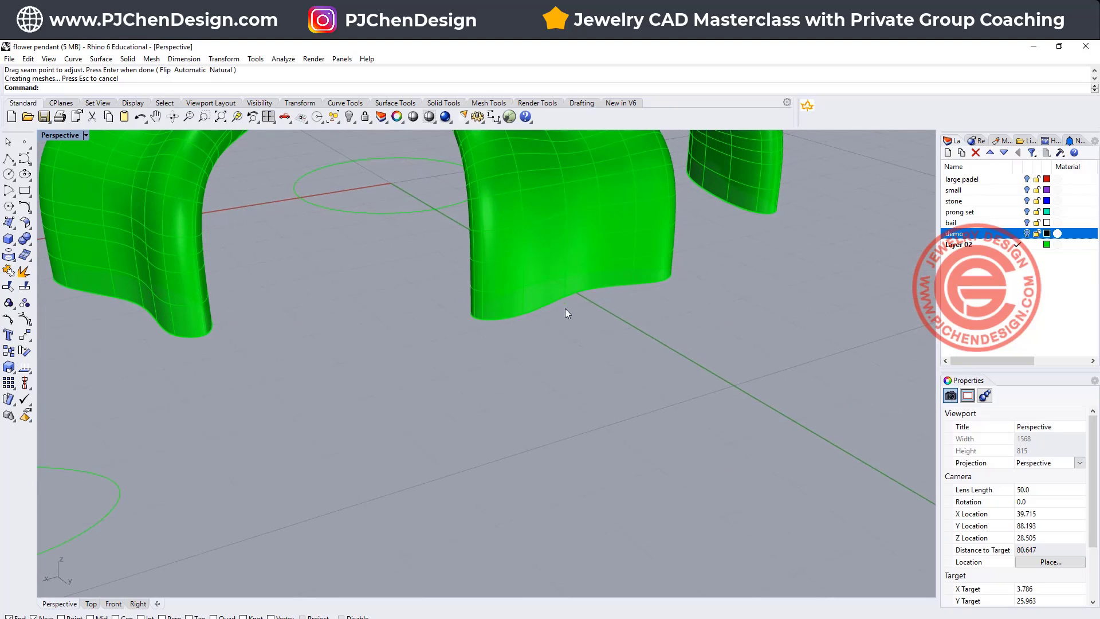
left_click(549, 286)
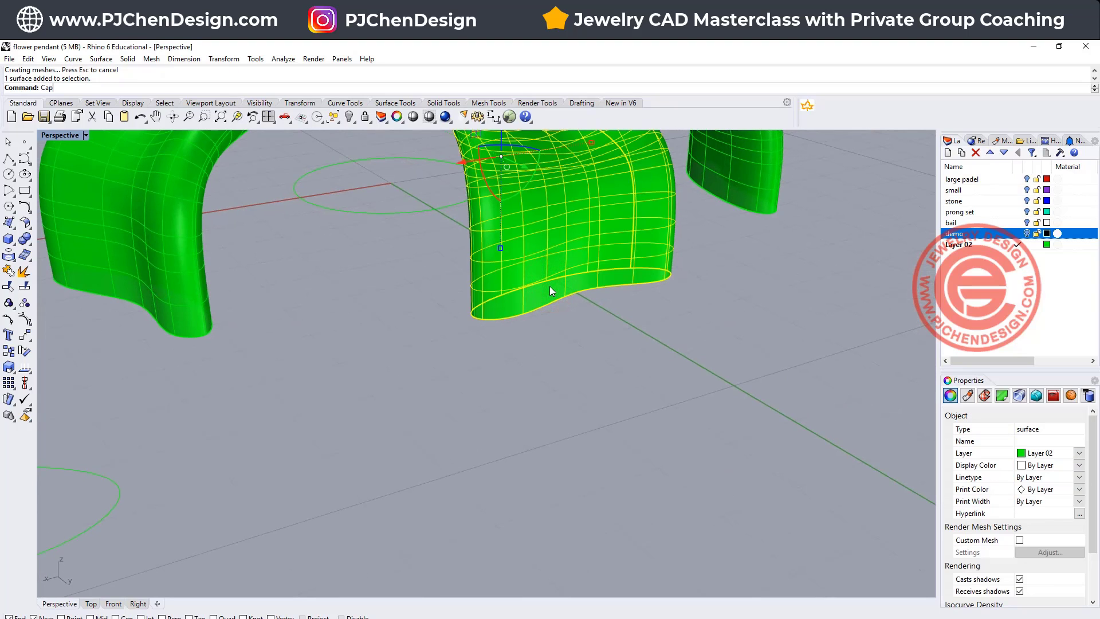
key("Return")
left_click(597, 372)
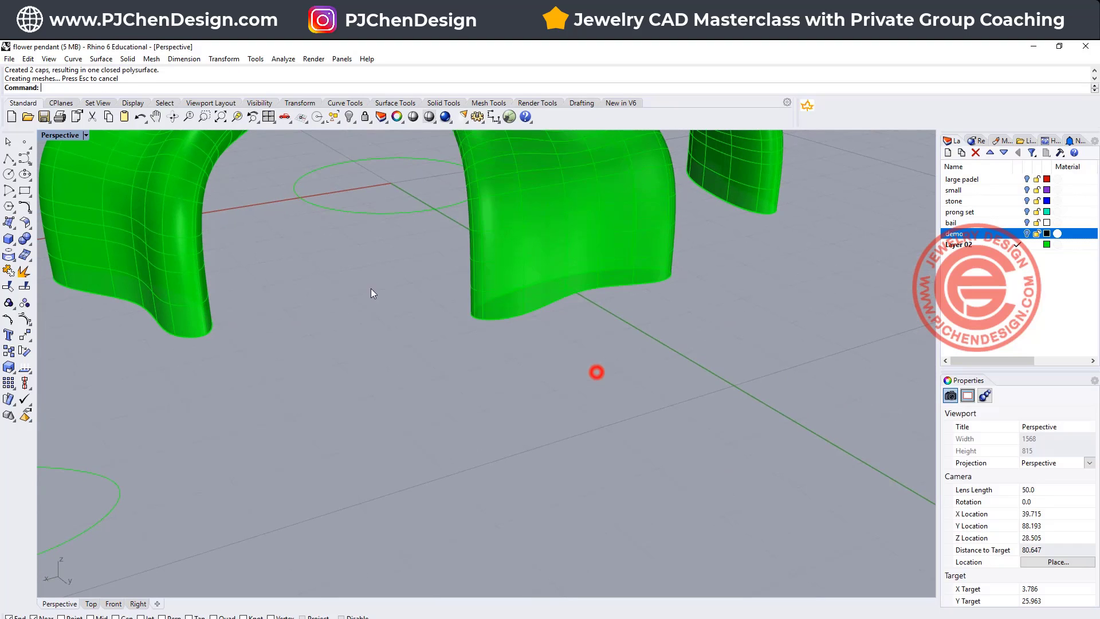
Try a 0.2 edge fillet on the capped middle petal's bottom edge and undo it.
left_click(25, 240)
left_click(122, 260)
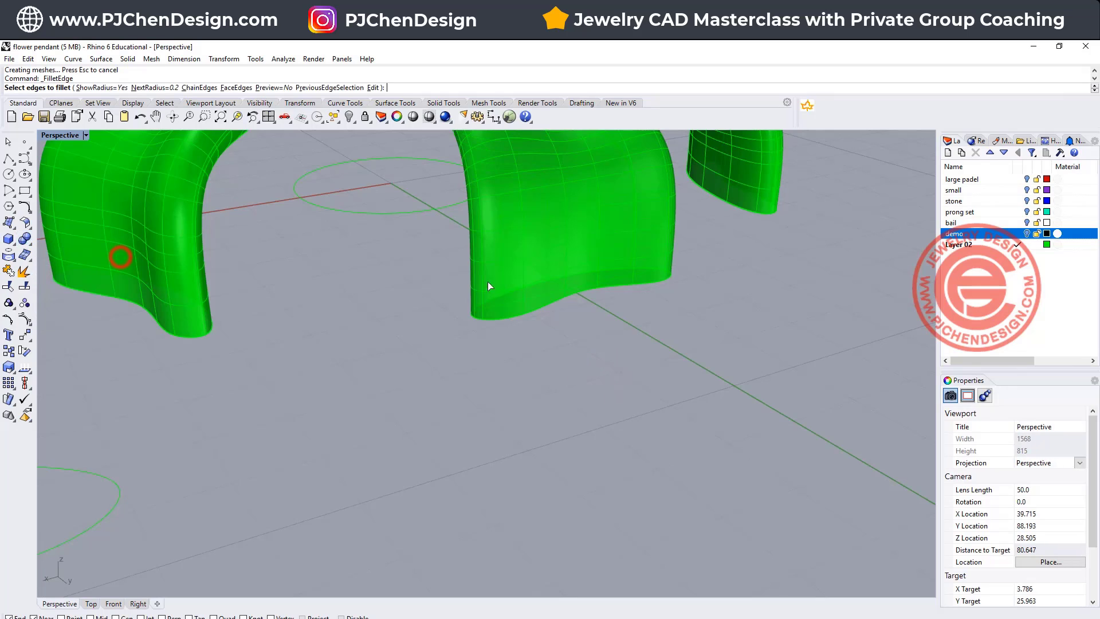
key("Escape")
right_click_drag(610, 310, 457, 311)
key("ctrl+z")
Try a 0.6 edge fillet on the middle petal's bottom edge, and undo it together with the cap.
right_click(454, 302)
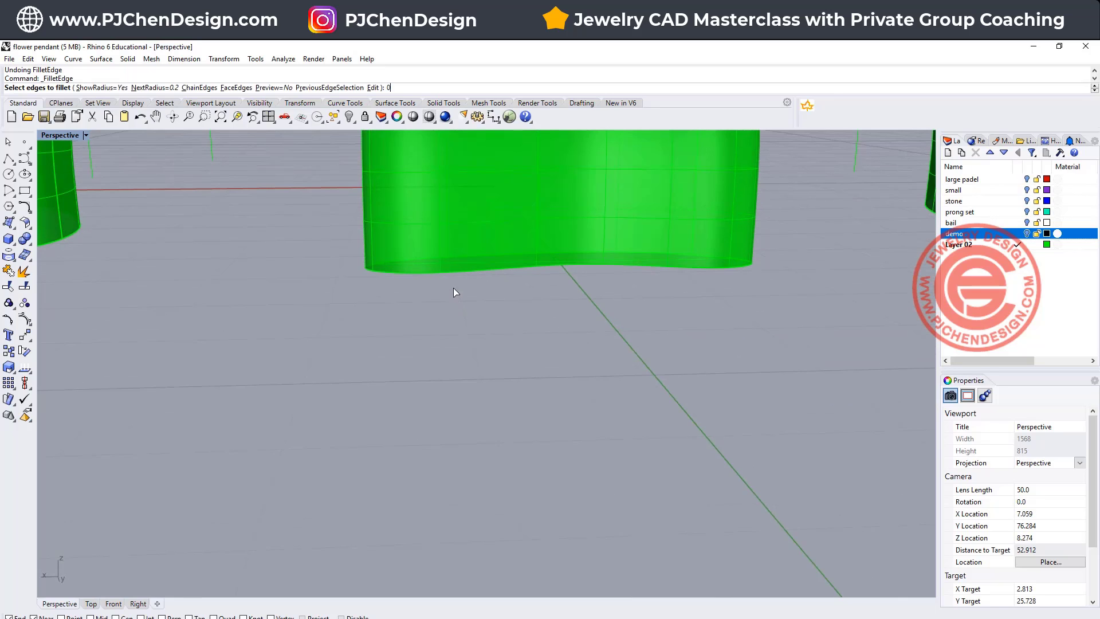
key("Return")
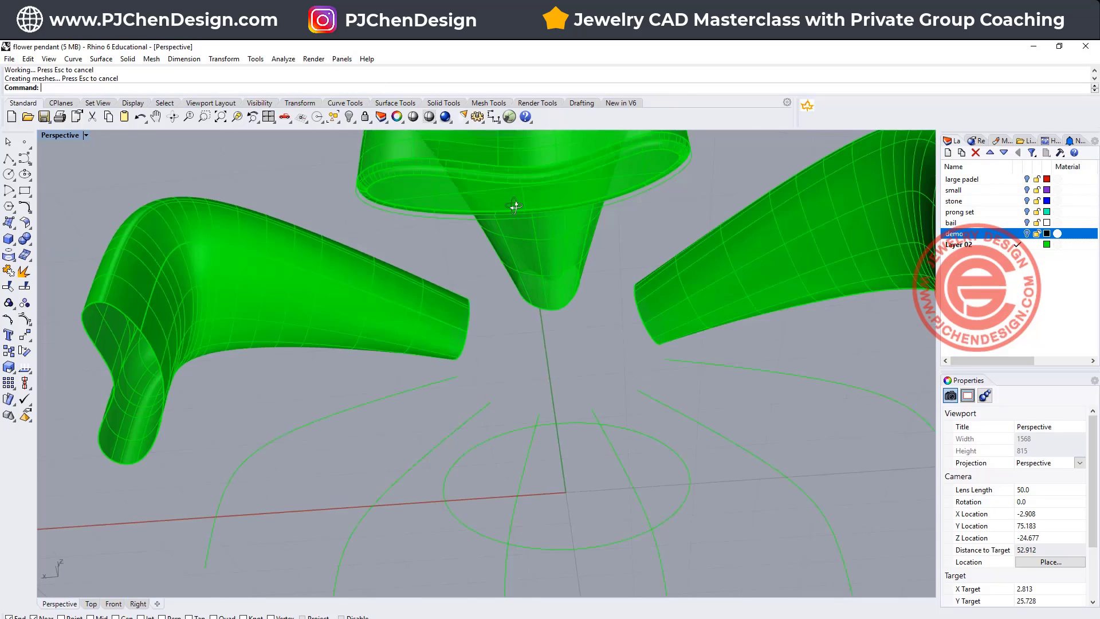
scroll(518, 196, "up", 6)
right_click_drag(272, 183, 324, 294)
key("ctrl+z")
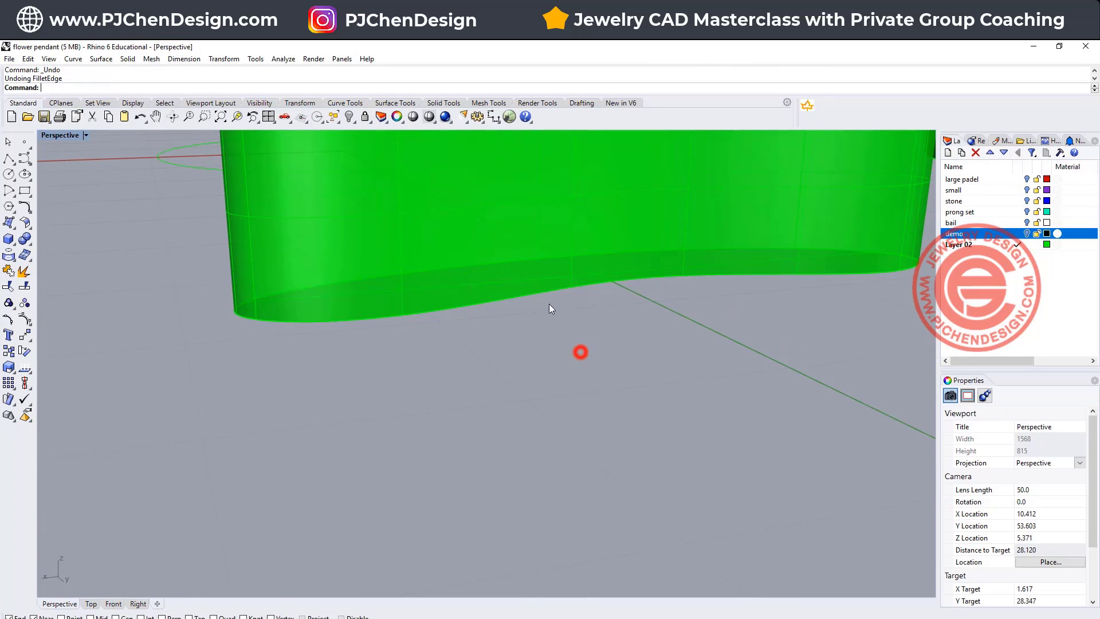
key("ctrl+z")
Hide the middle petal surface to expose its rails and bottom cross-section curve.
right_click_drag(627, 362, 560, 358)
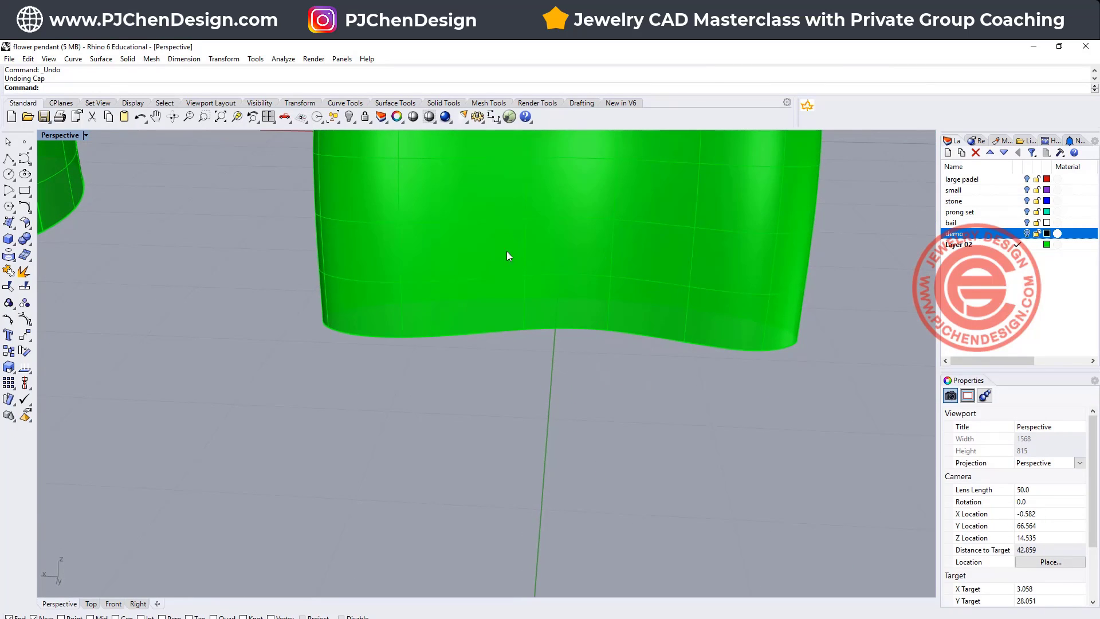
right_click_drag(507, 251, 501, 299)
left_click(584, 228)
left_click(351, 118)
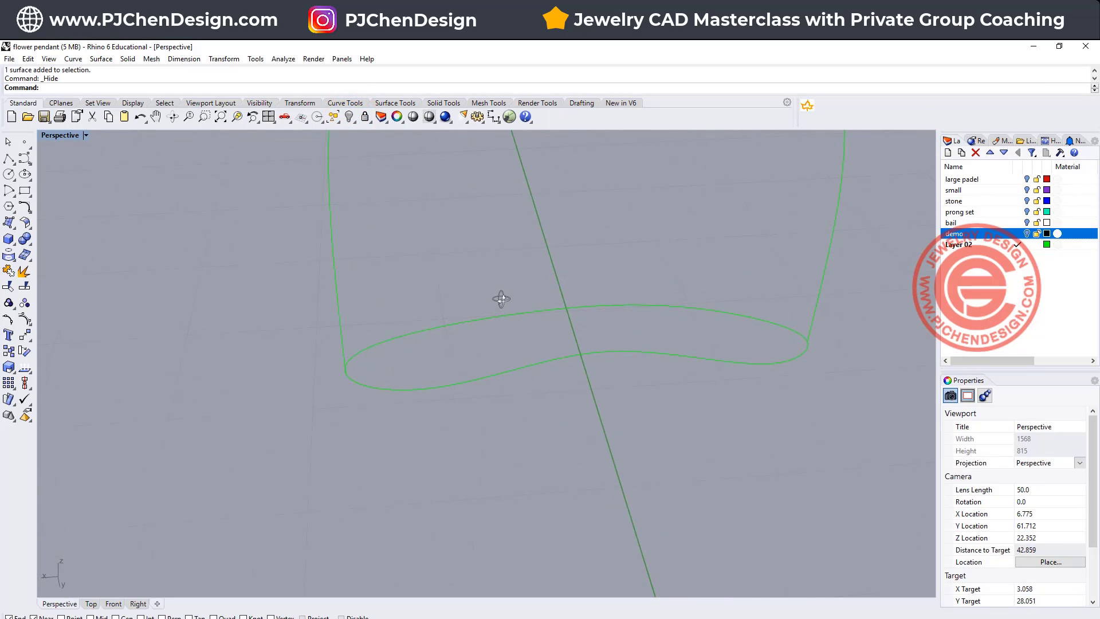
Change Layer 02's color to DarkGreen.
left_click(1047, 245)
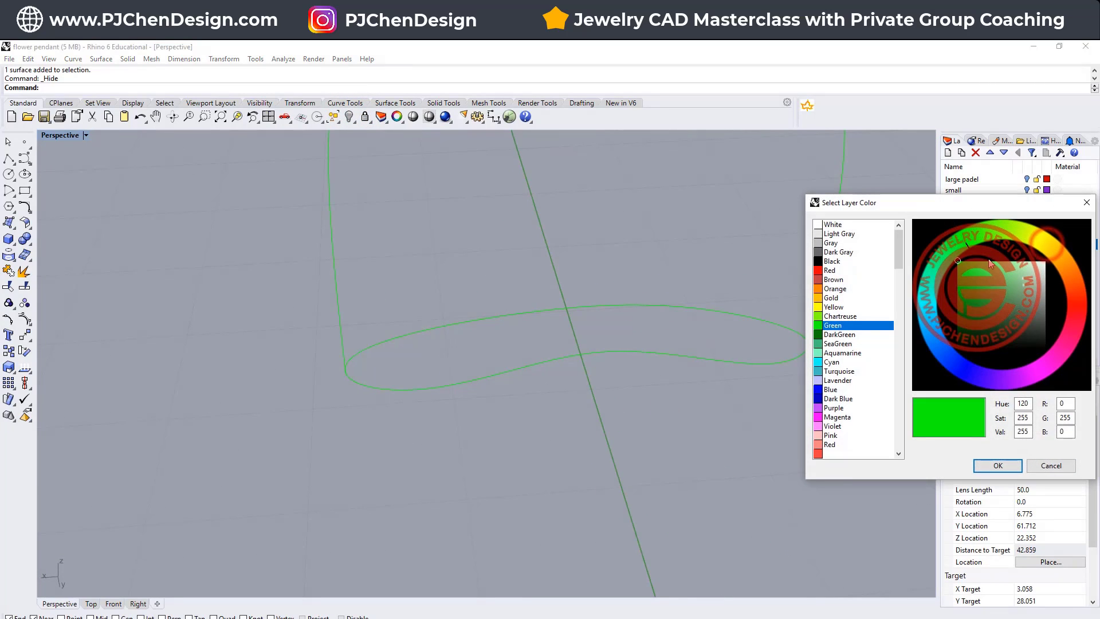
left_click(832, 336)
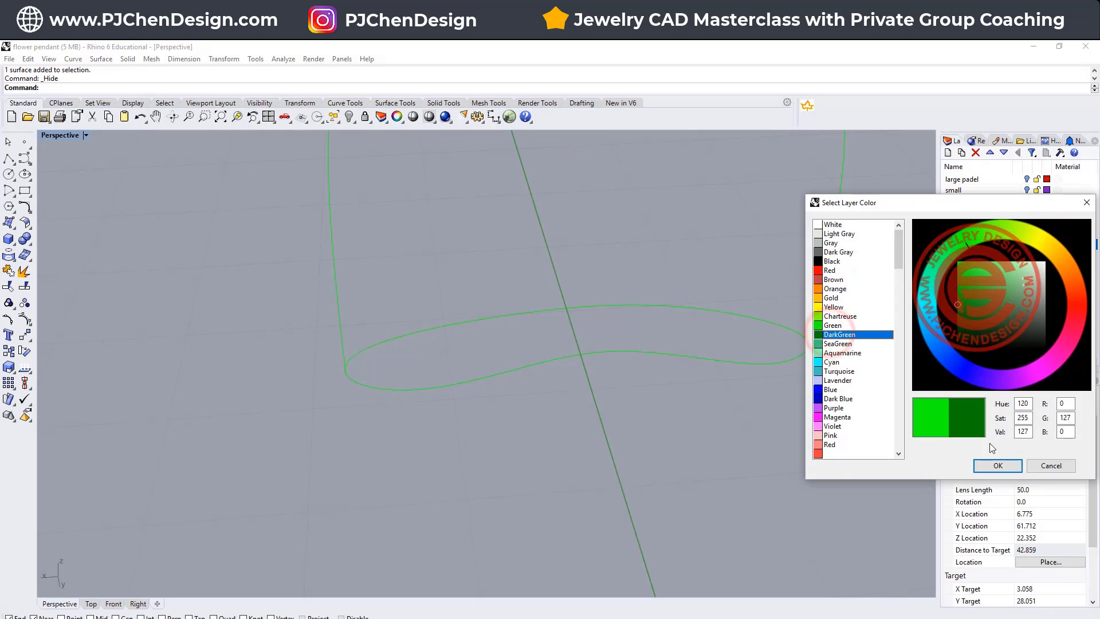
left_click(998, 466)
Split the middle petal's closed cross-section curve into two halves using its two rails as cutting objects.
right_click_drag(650, 297, 496, 280, "shift")
left_click(587, 317)
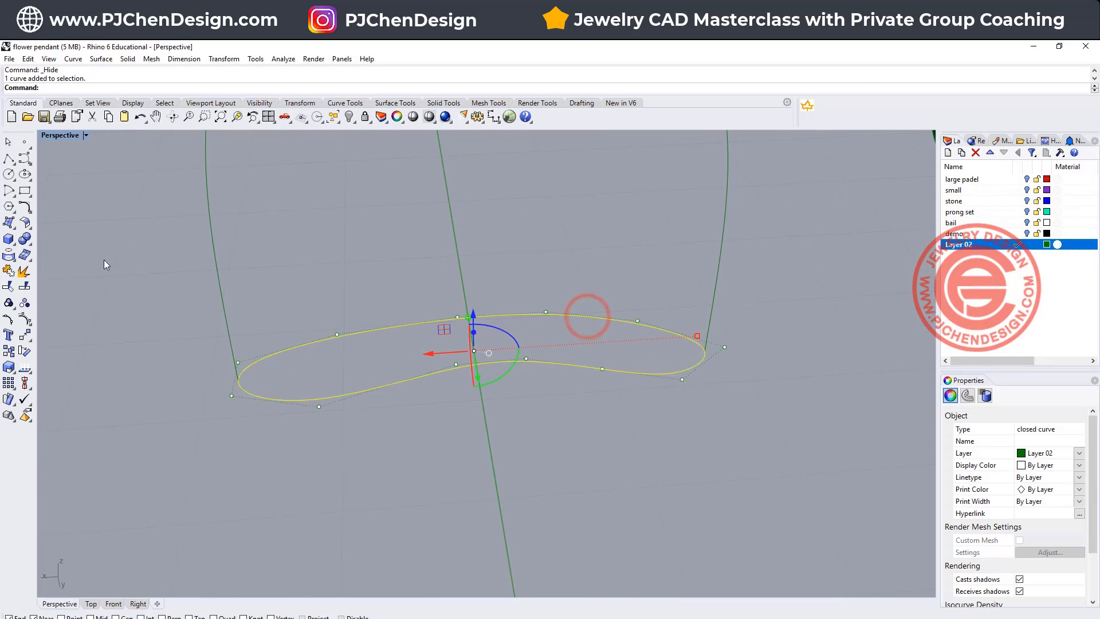
left_click(24, 288)
left_click(225, 322)
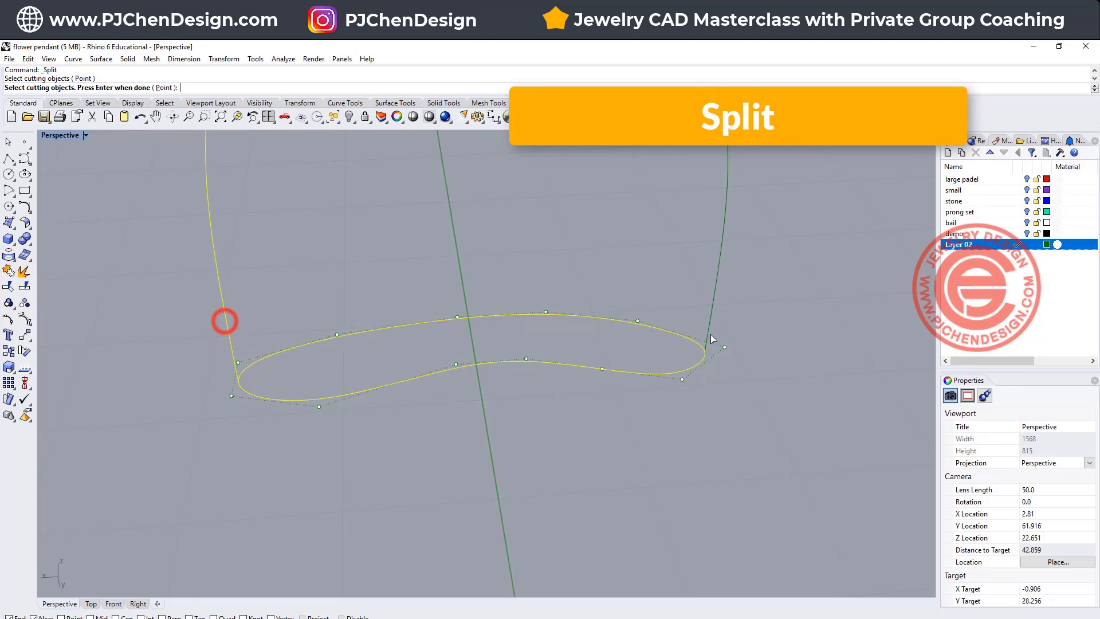
key("Return")
left_click(712, 409)
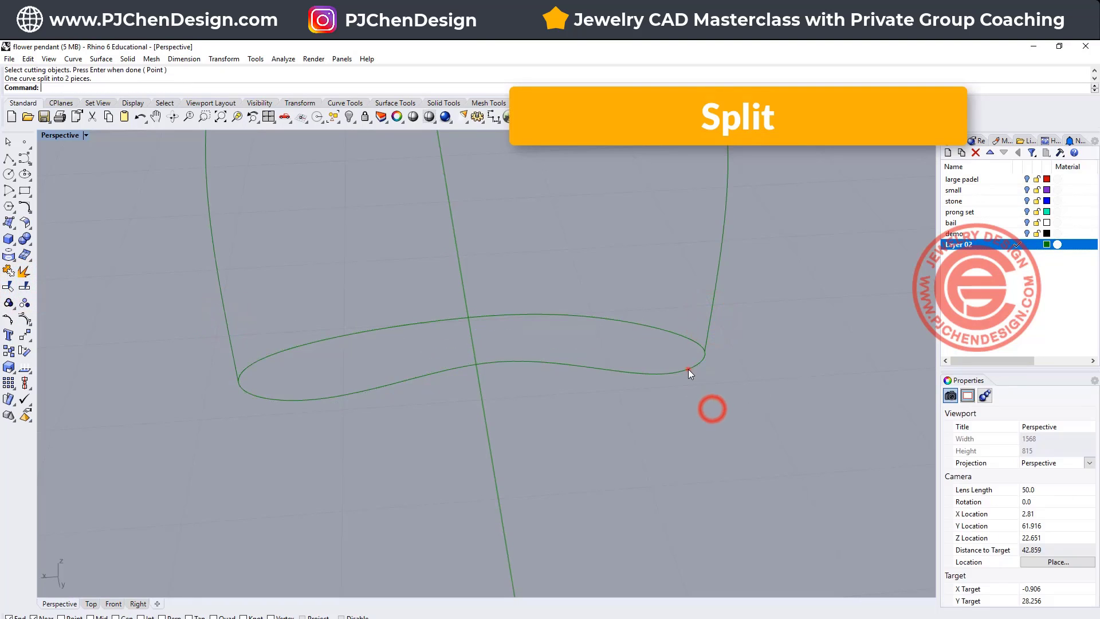
left_click(688, 370)
left_click(759, 436)
Draw a downward-bulging arc between the midpoints of the two cross-section halves, setting its start direction in the Right view.
right_click_drag(489, 369, 315, 320)
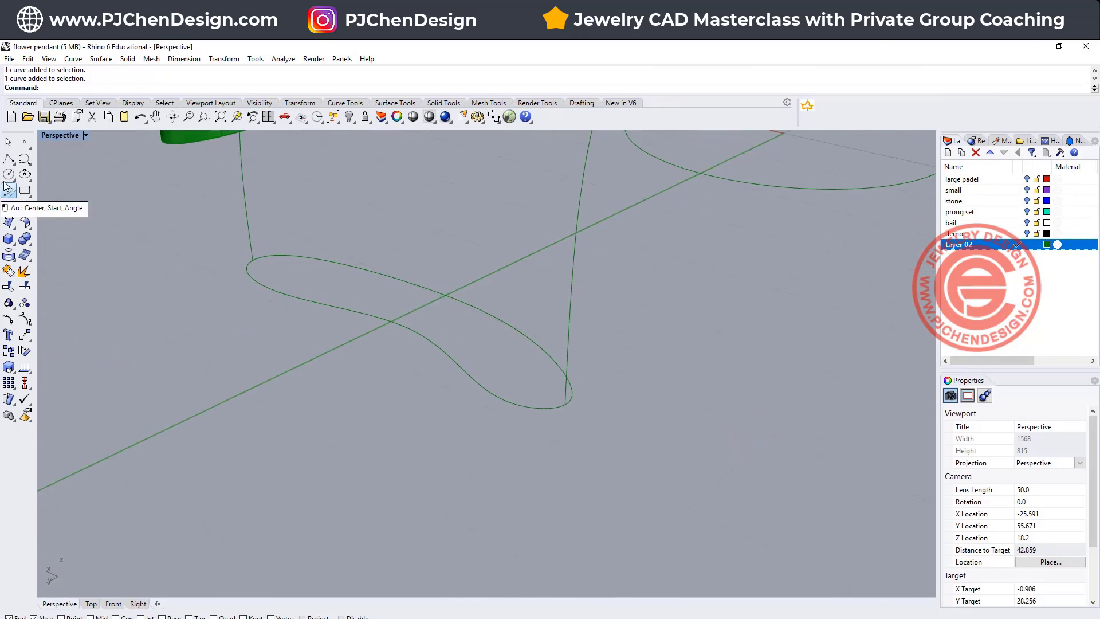
left_click(8, 190)
left_click(60, 197)
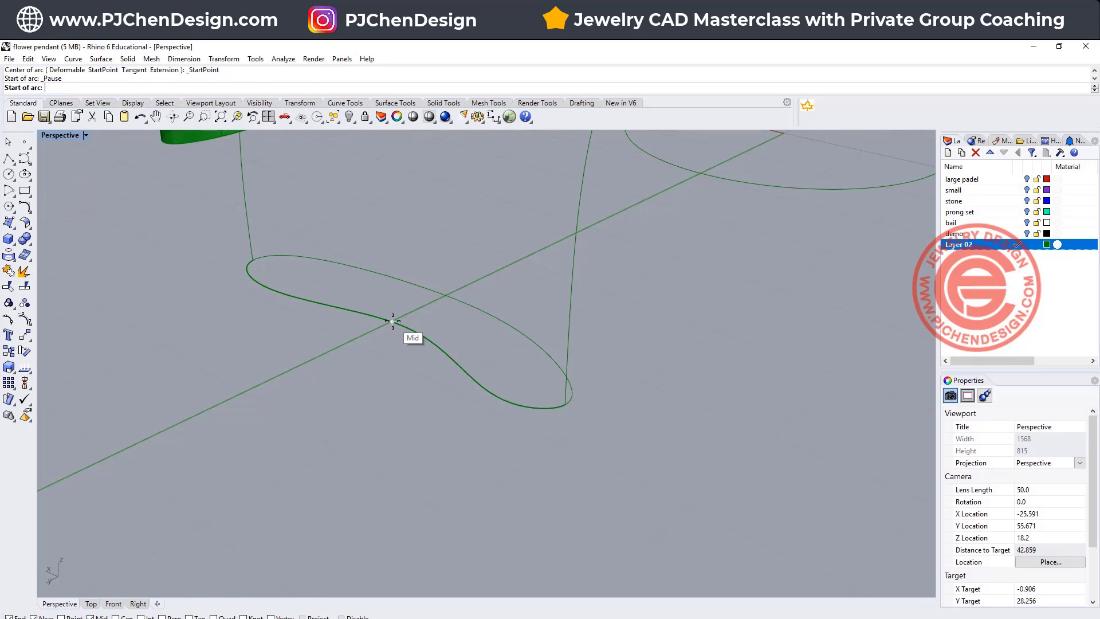
left_click(393, 321)
left_click(446, 295)
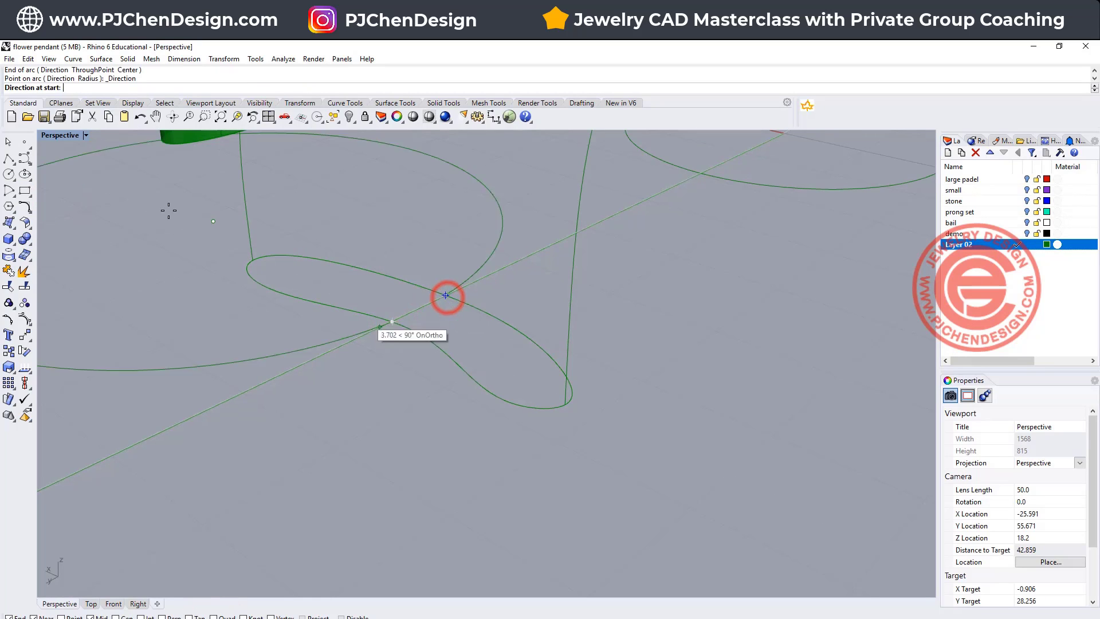
double_click(74, 137)
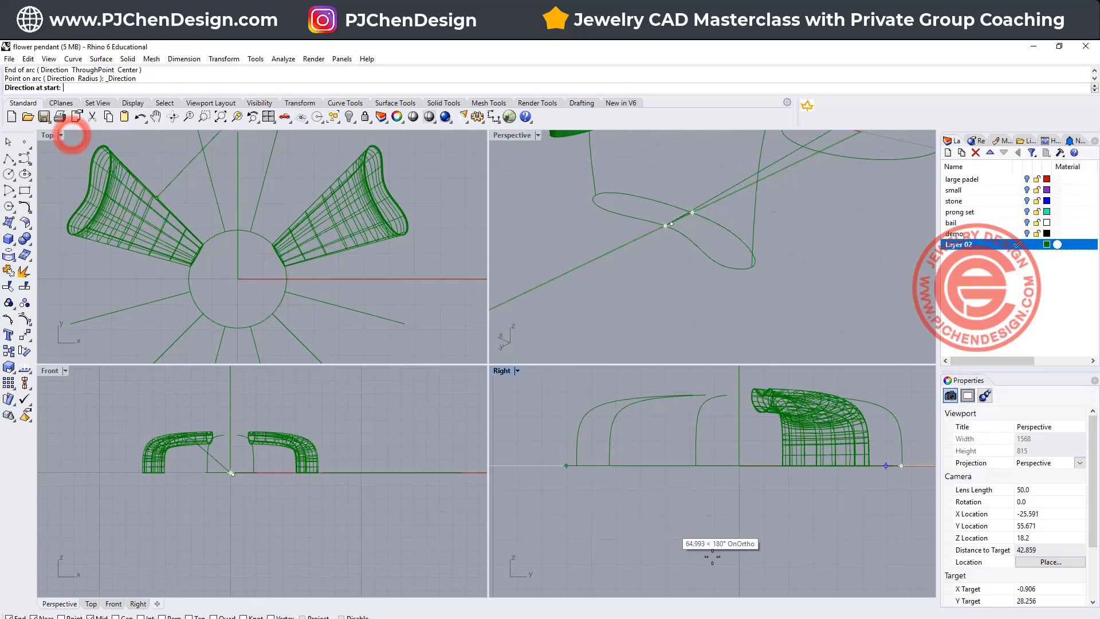
left_click(907, 496)
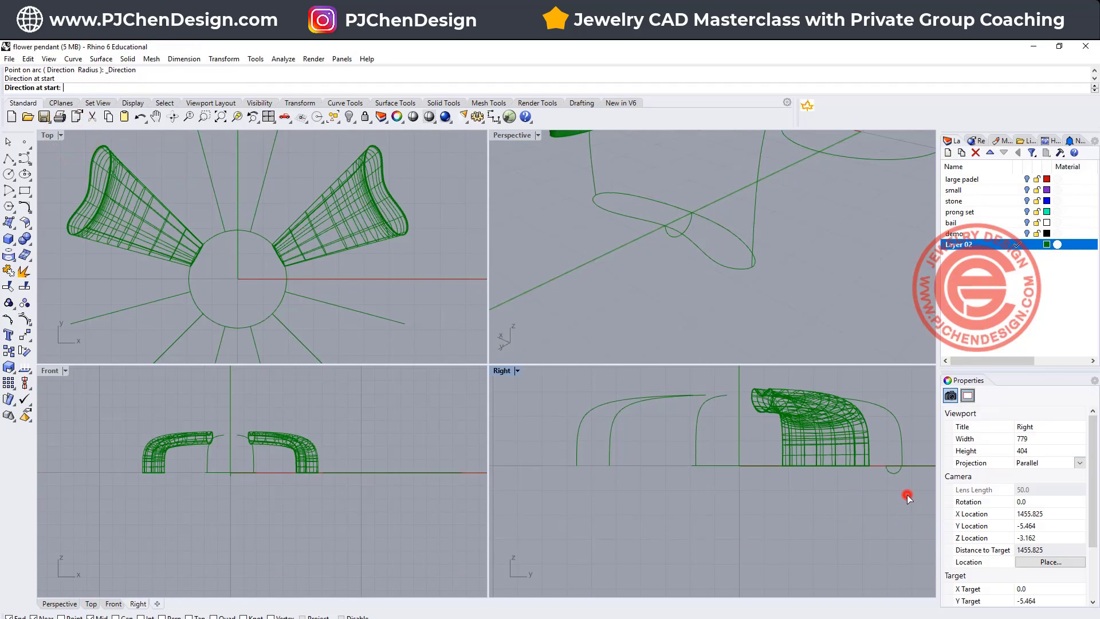
Close the petal's bottom with Sweep 2 Rails along the two halves, using an end point, the arc and the opposite end point as cross-sections.
right_click_drag(595, 199, 711, 252)
left_click(101, 59)
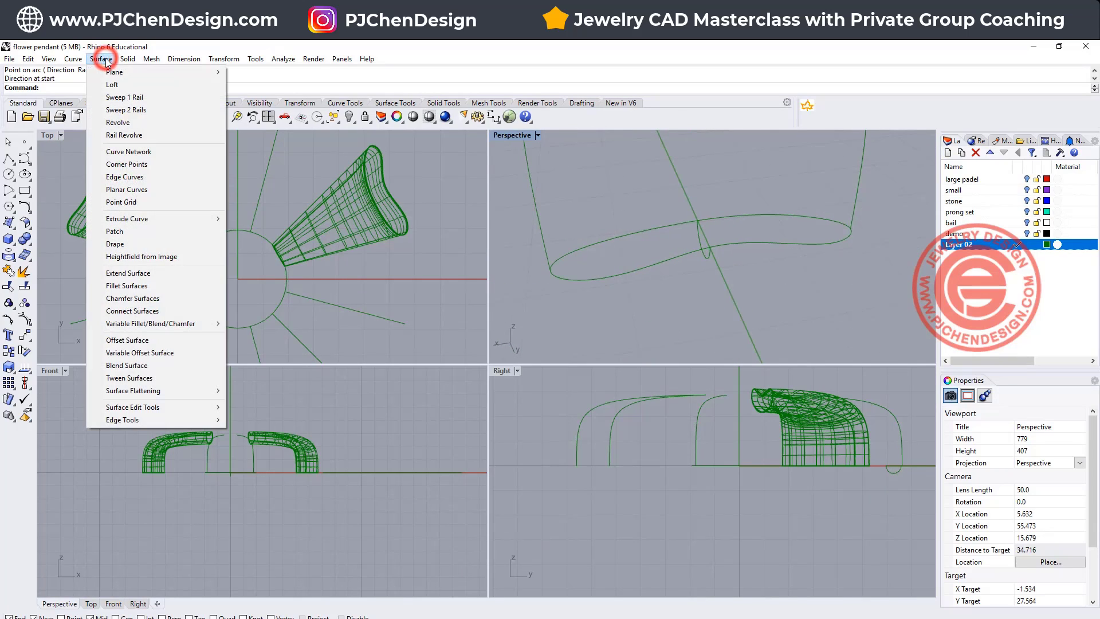
left_click(126, 109)
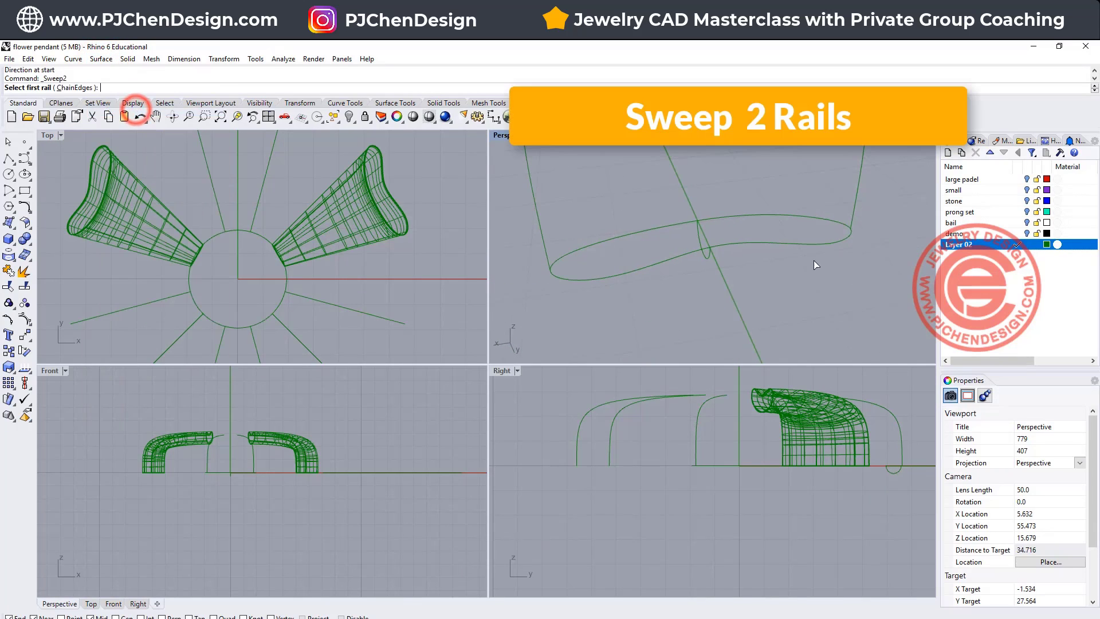
left_click(835, 225)
left_click(844, 239)
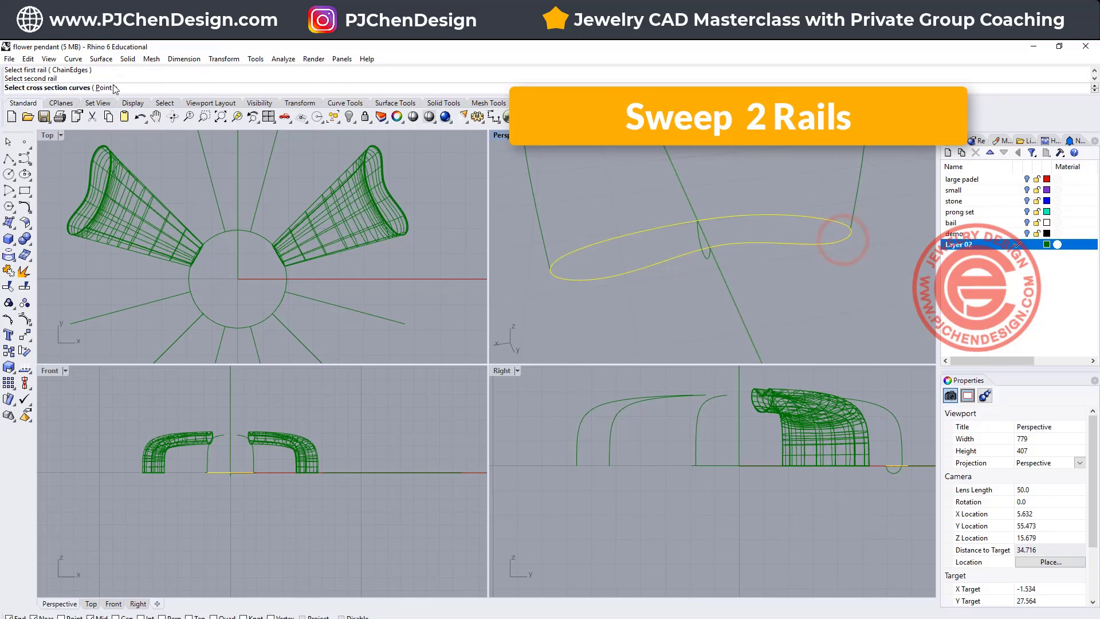
left_click(852, 230)
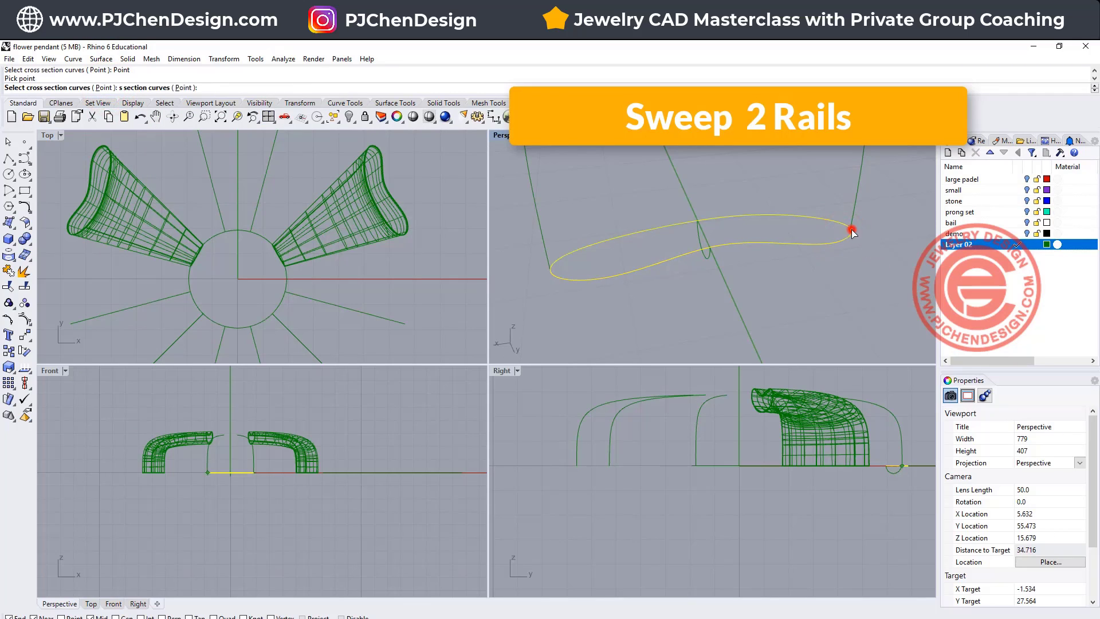
left_click(709, 259)
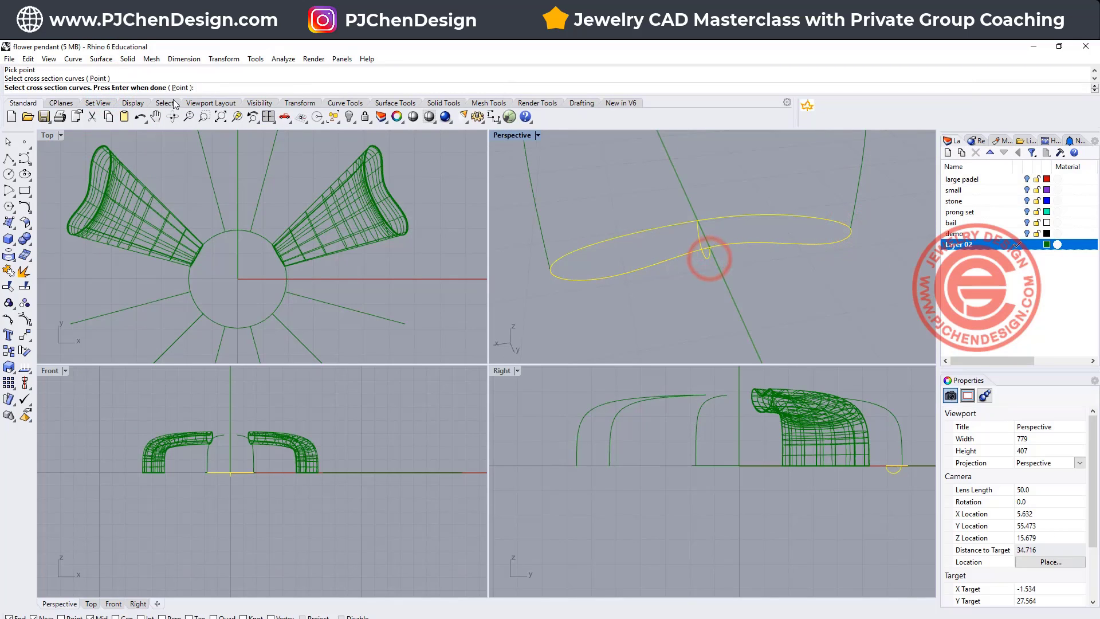
left_click(546, 269)
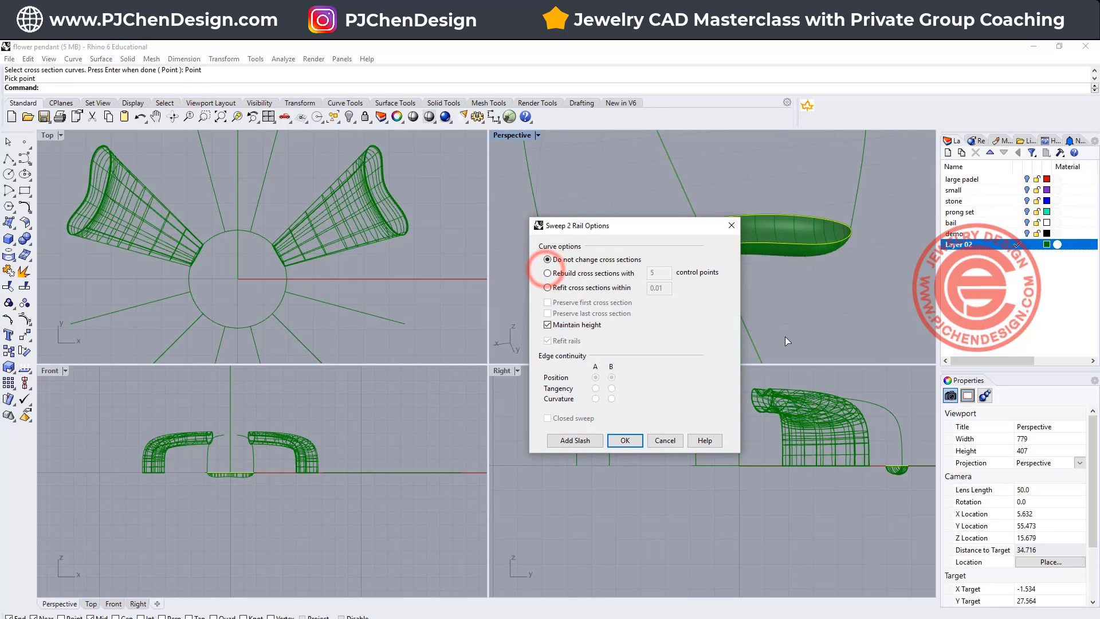
key("Return")
right_click_drag(786, 322, 760, 297)
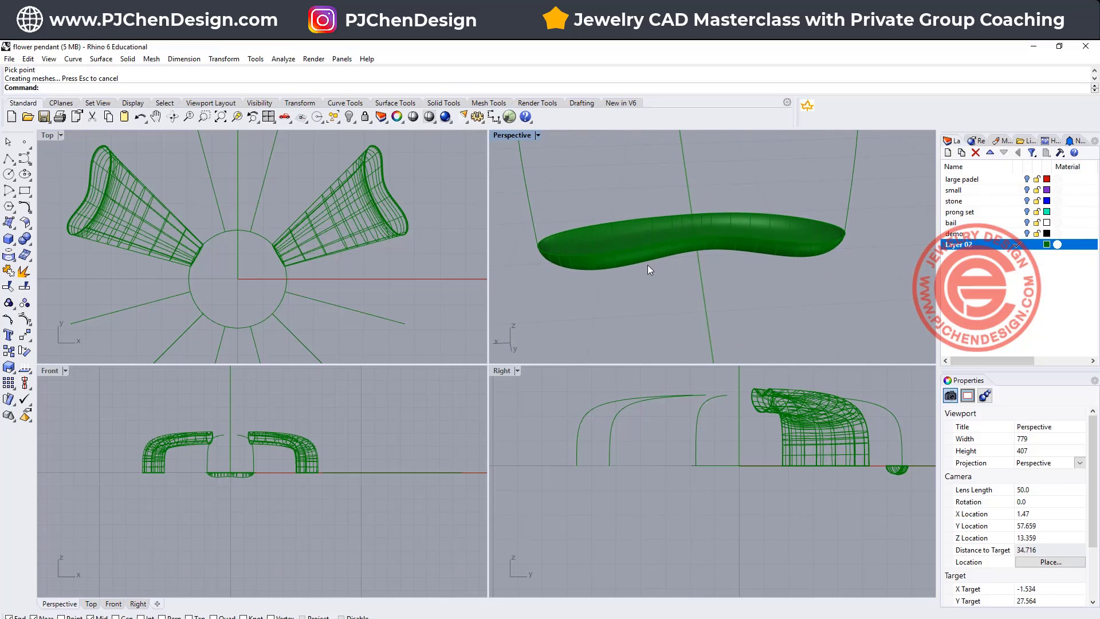
Show the hidden middle petal and inspect its rounded bottom in the Rendered display mode.
scroll(650, 267, "down", 3)
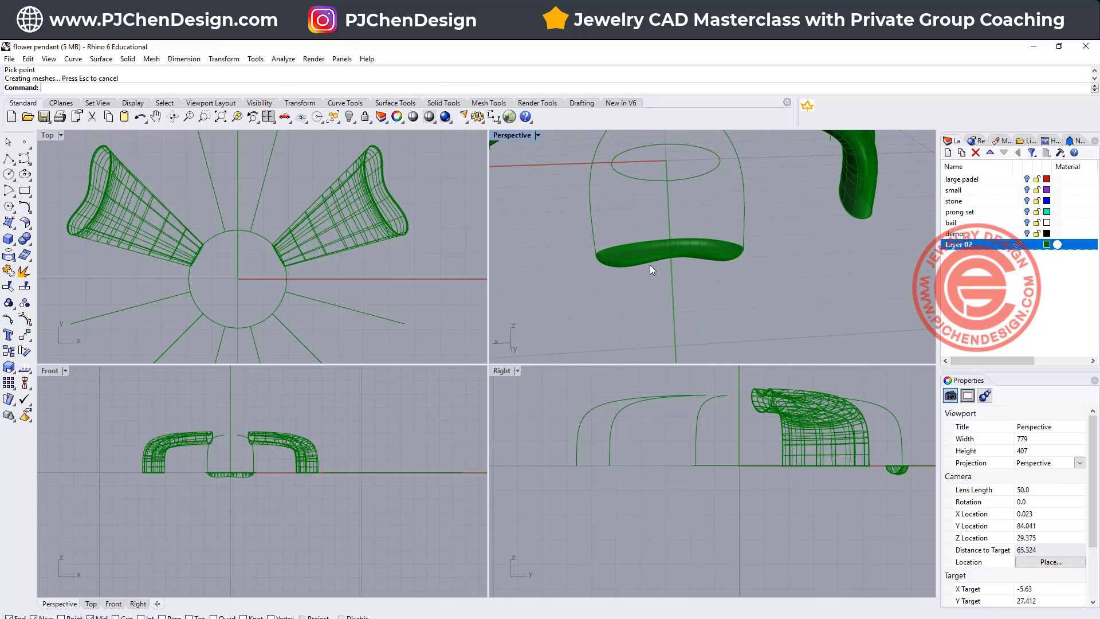
left_click(351, 117)
left_click(539, 135)
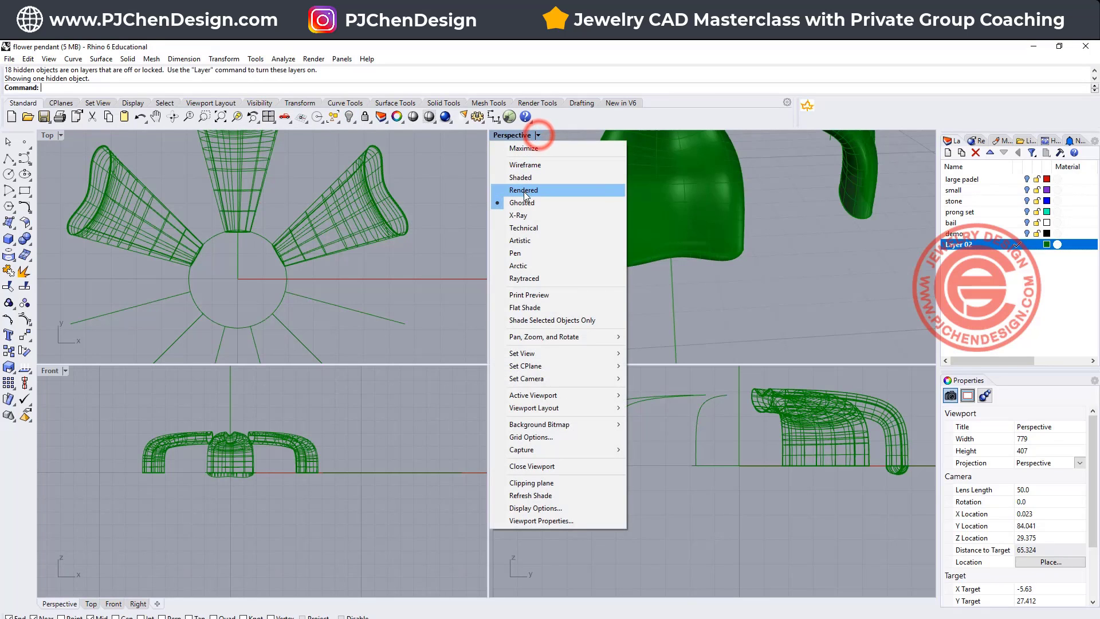
left_click(523, 191)
right_click_drag(776, 302, 704, 280)
scroll(683, 212, "up", 6)
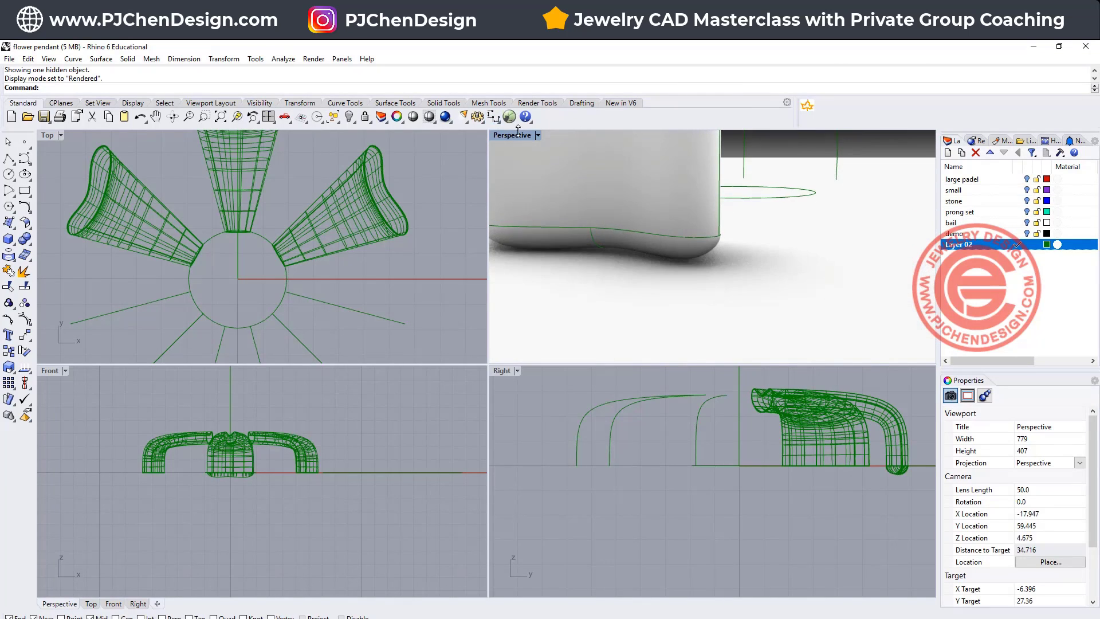
Return the Perspective view to Ghosted display and examine the capped petal from several angles.
left_click(538, 136)
left_click(522, 202)
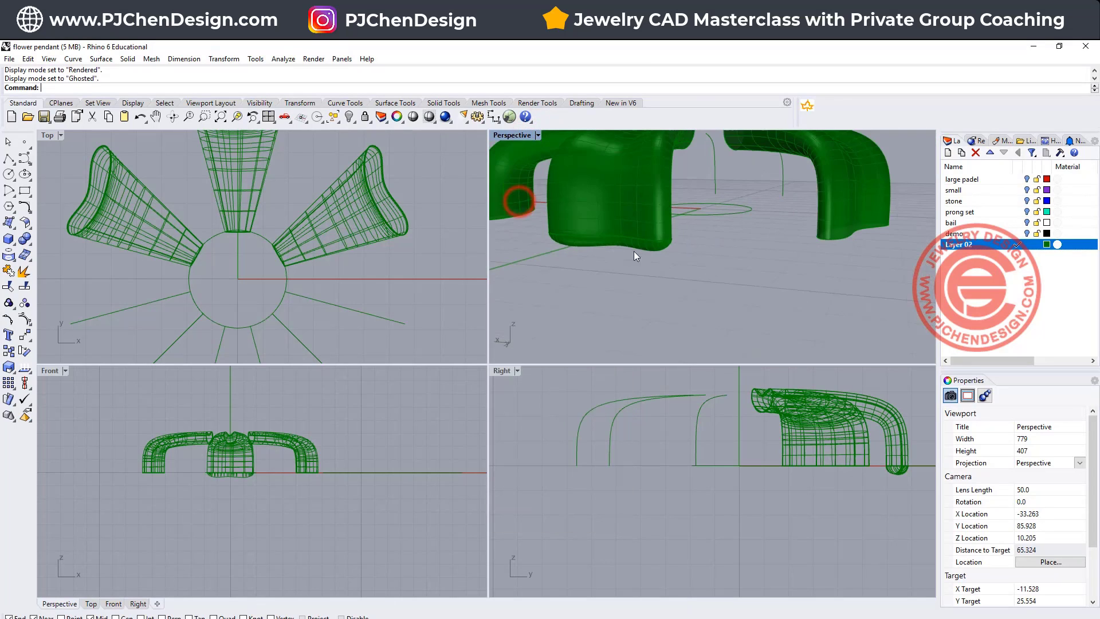
right_click_drag(634, 251, 716, 248)
scroll(669, 267, "down", 4)
scroll(680, 262, "up", 11)
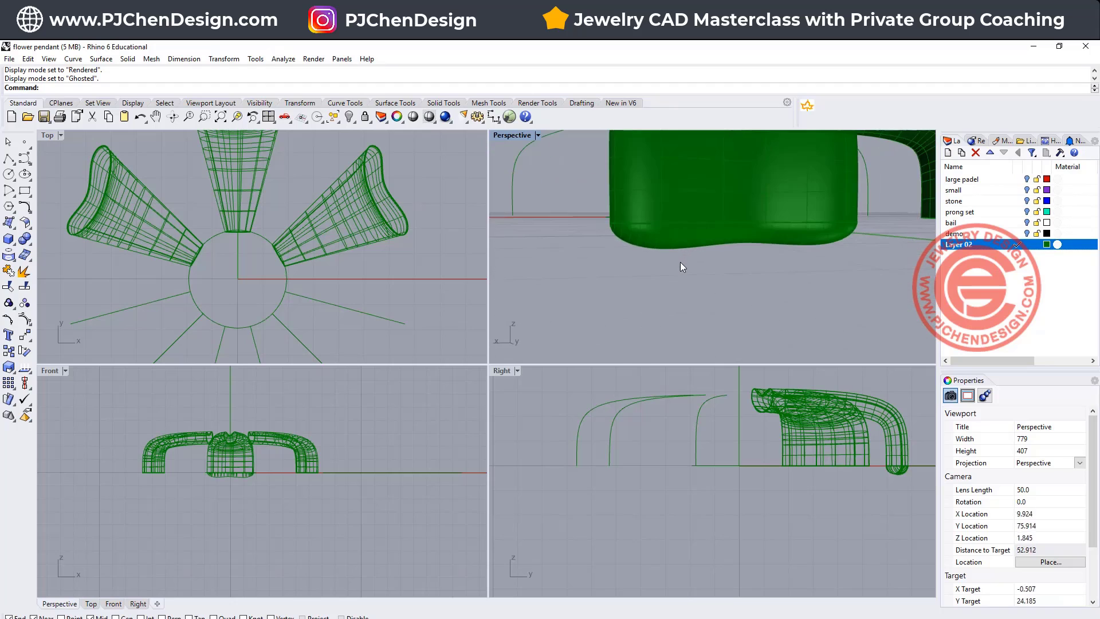
scroll(680, 261, "down", 11)
Hide the middle petal's main swept surface, leaving its rounded bottom cap displayed.
left_click(699, 228)
left_click(699, 229)
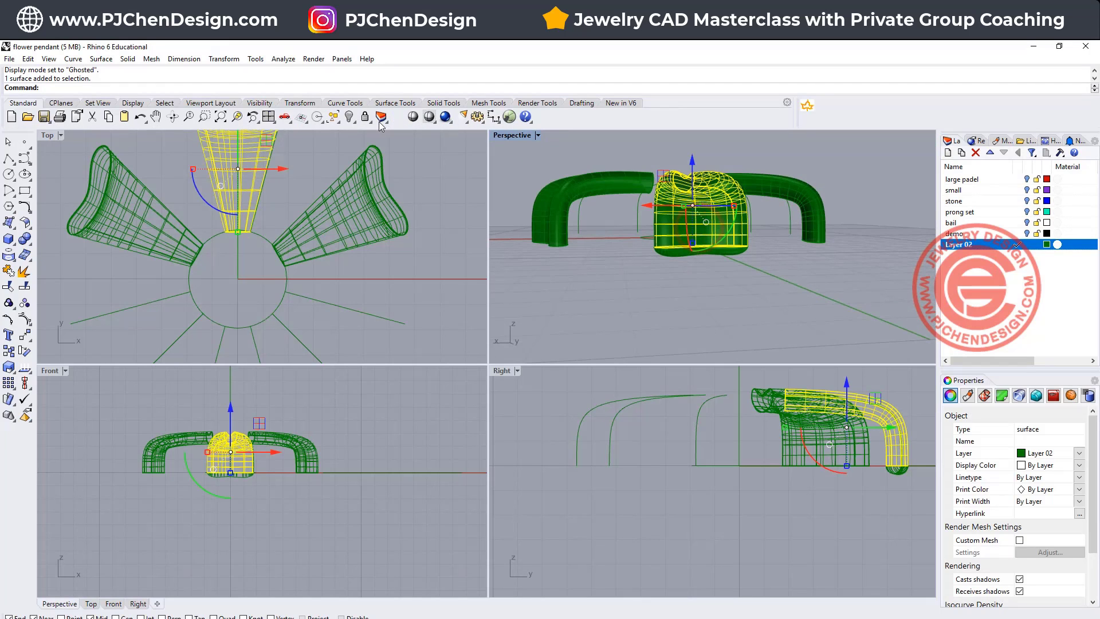
left_click(349, 117)
key("Home")
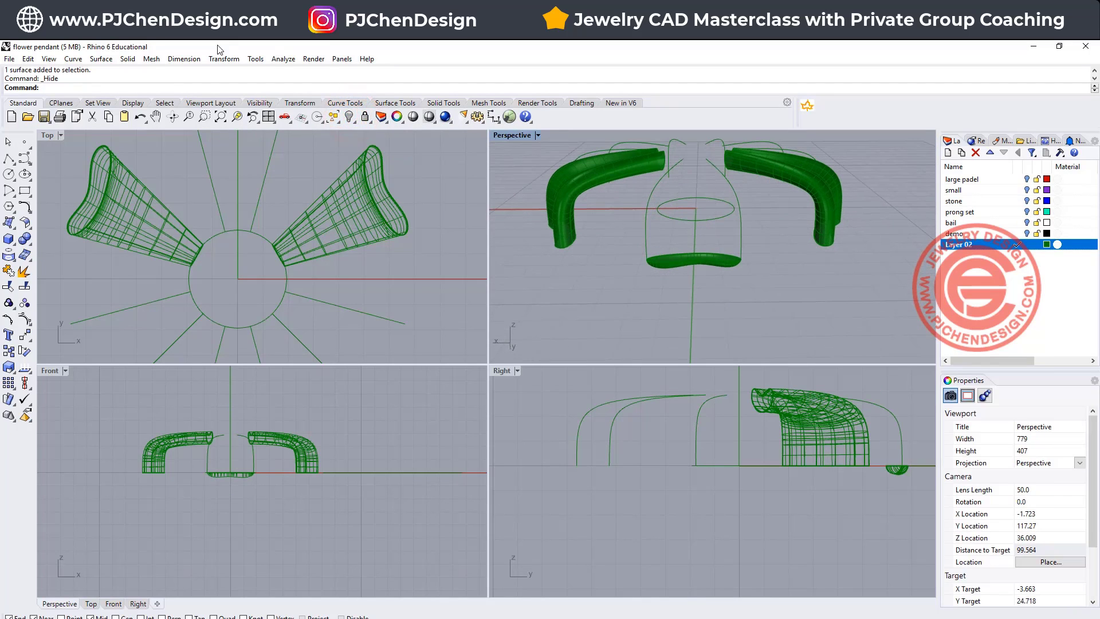
Copy the rounded cap with Orient 2 Points, mapping its end points onto the bottom-edge end points of the Top view's upper-right petal.
left_click(224, 59)
mouse_move(250, 192)
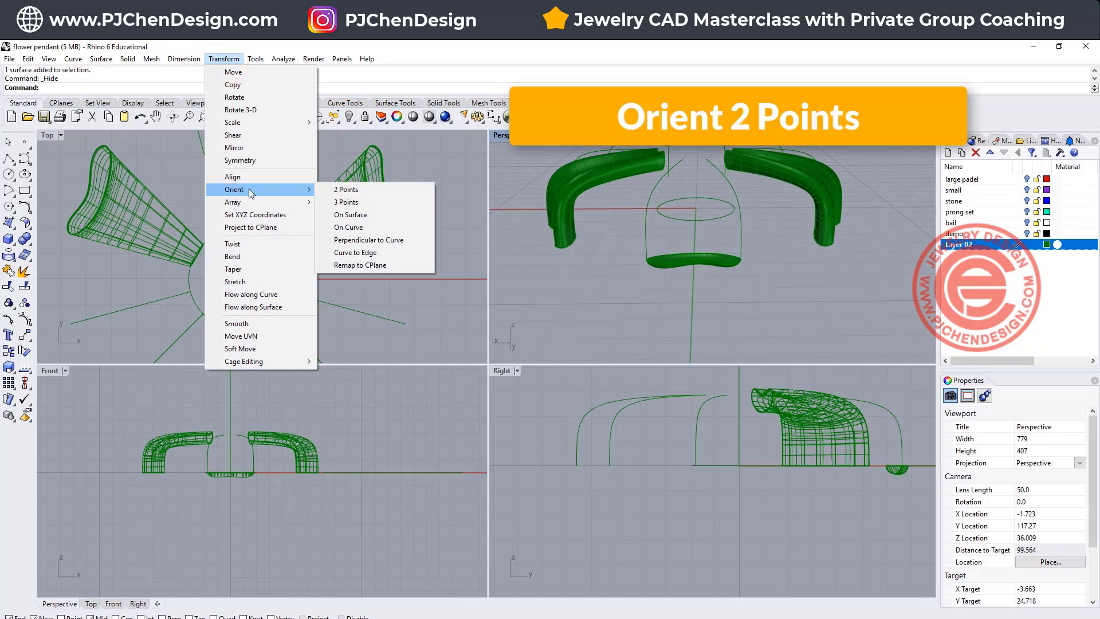
left_click(351, 191)
scroll(664, 293, "up", 5)
left_click(658, 285)
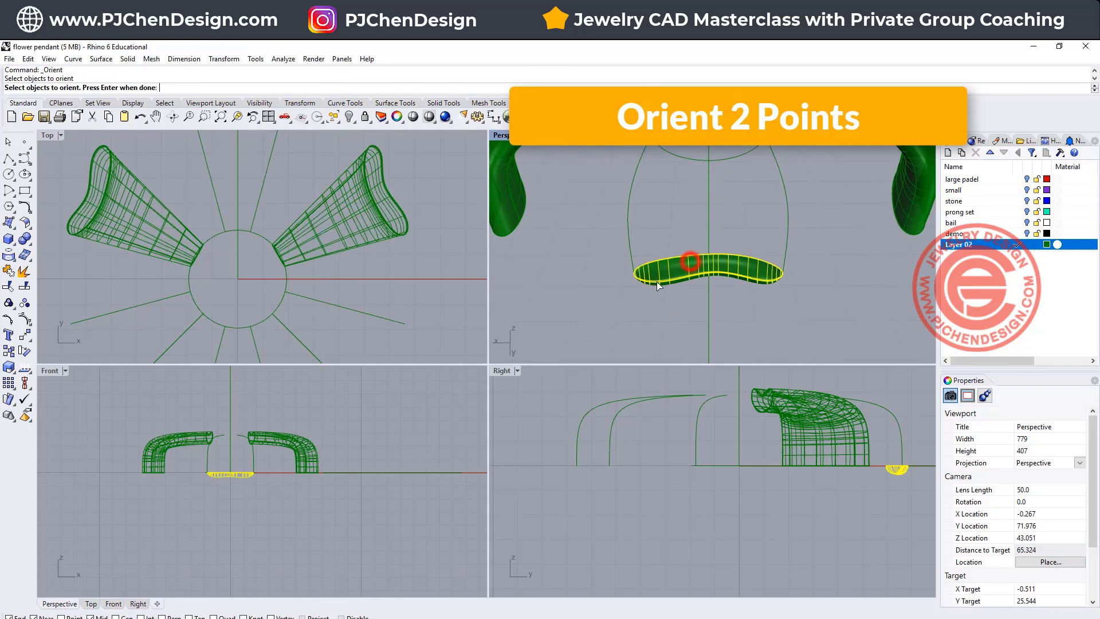
key("Return")
left_click(634, 273)
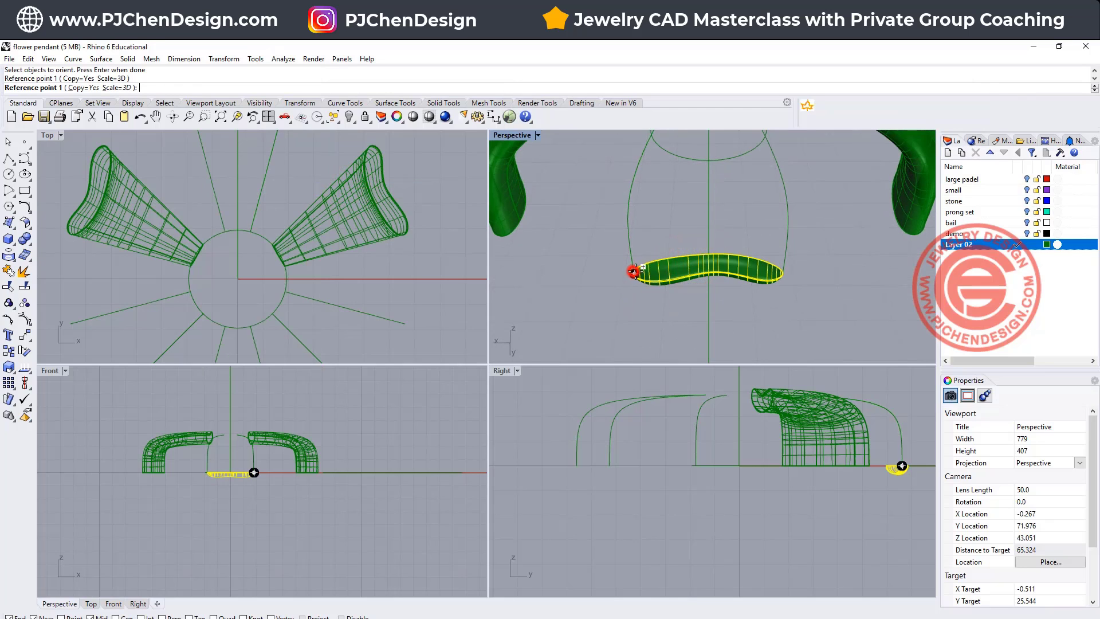
left_click(782, 266)
scroll(573, 307, "down", 3)
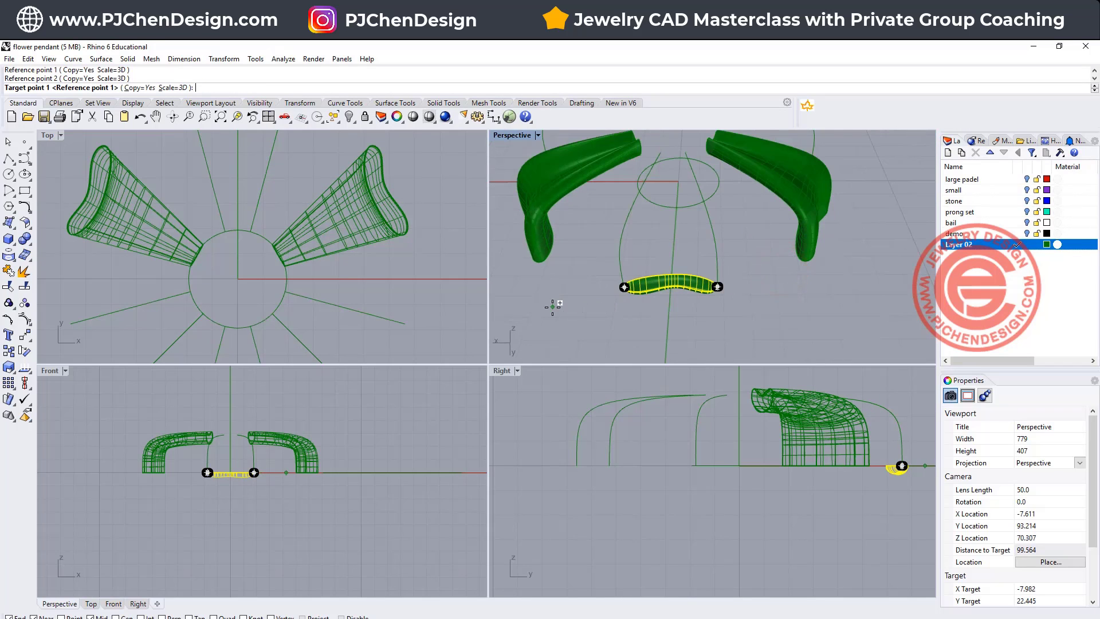
right_click_drag(565, 303, 675, 270)
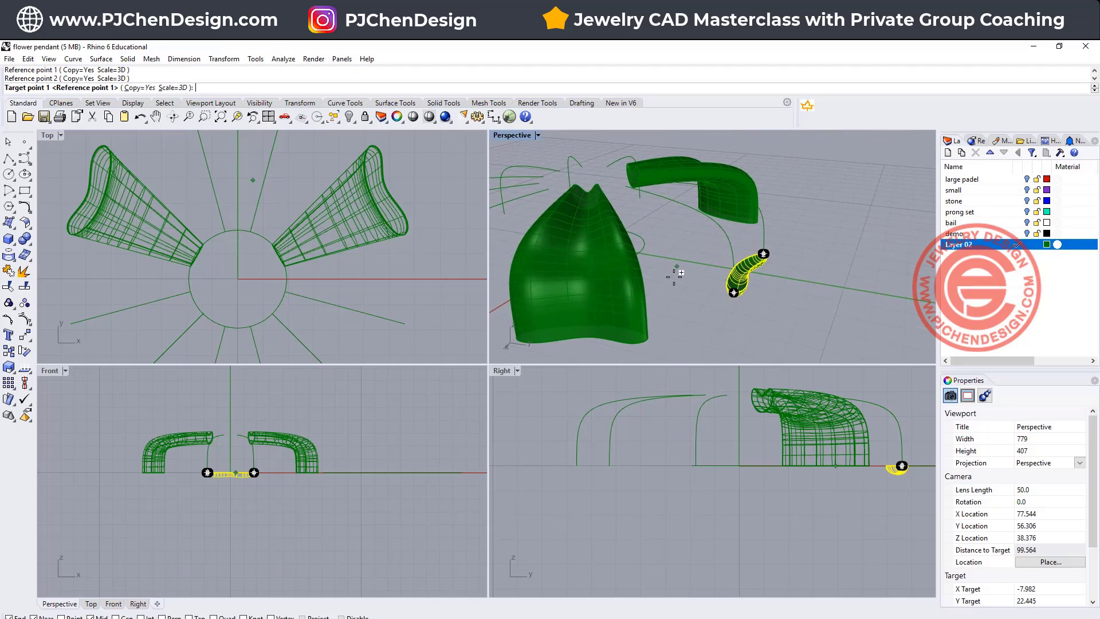
right_click_drag(679, 323, 565, 293)
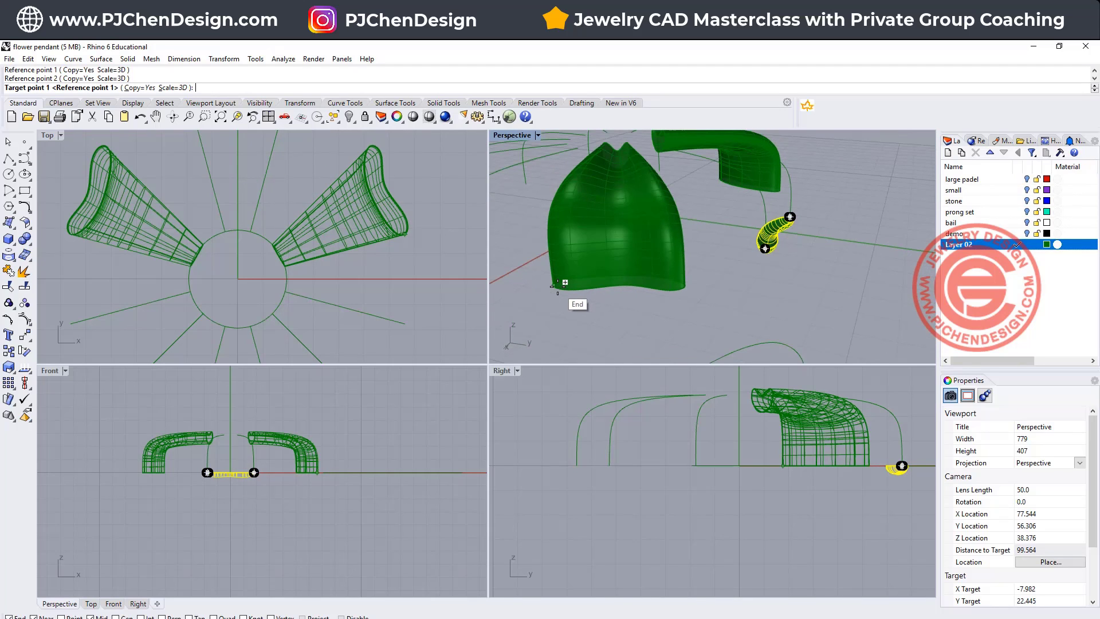
left_click(554, 284)
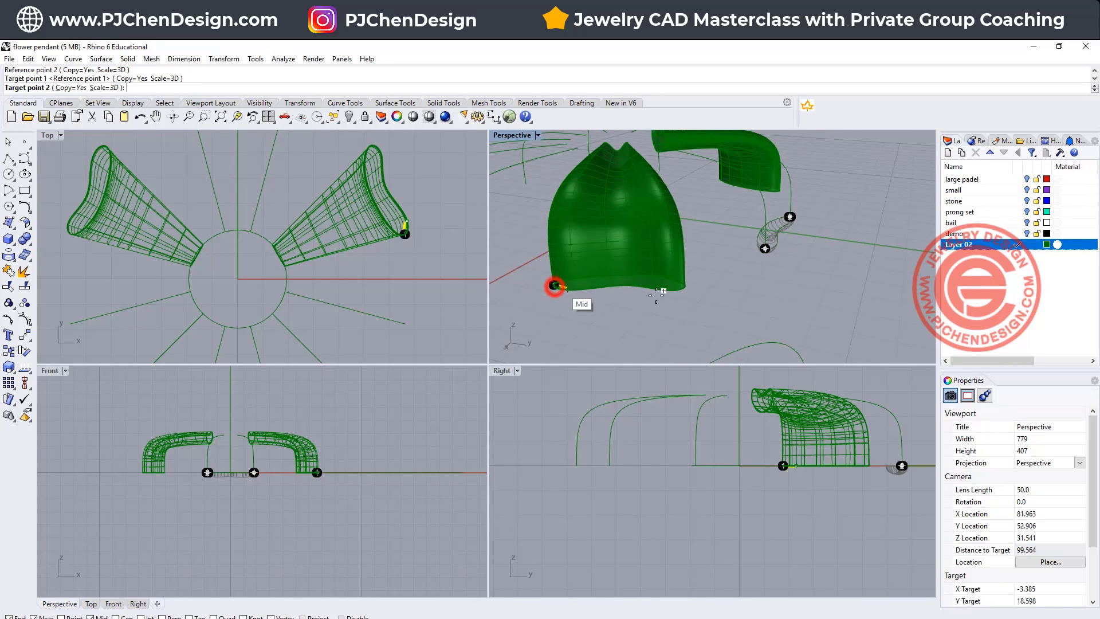
left_click(687, 287)
Orient another copy of the cap onto the bottom-edge end points of the Top view's upper-left petal.
mouse_move(826, 287)
right_mouse_down()
mouse_move(814, 291)
mouse_move(838, 295)
mouse_move(831, 330)
mouse_move(815, 290)
right_mouse_up()
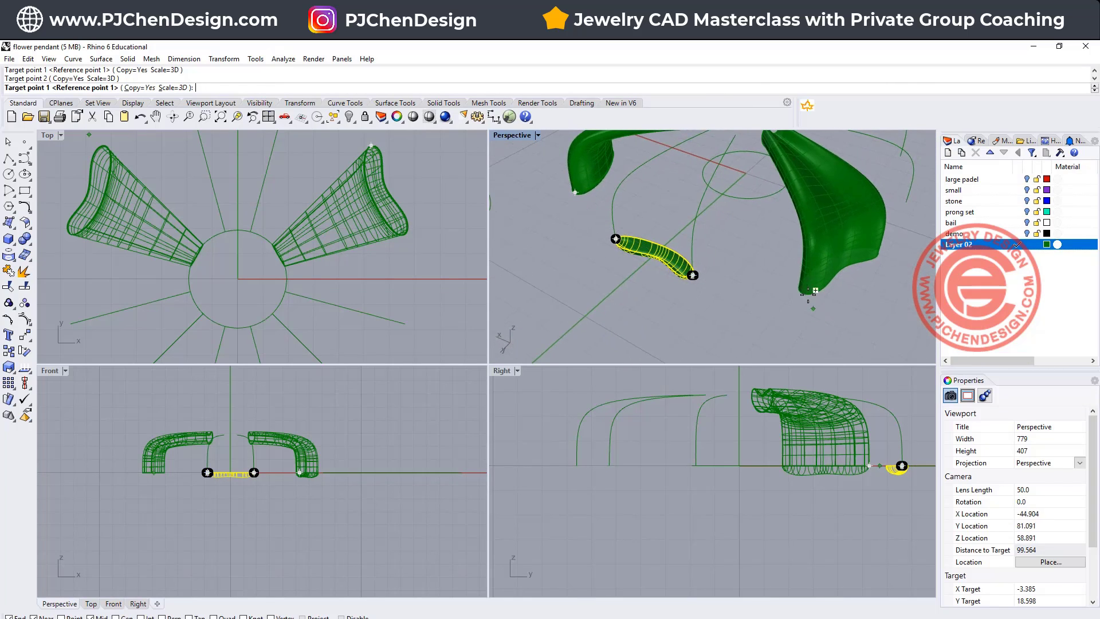
left_click(801, 291)
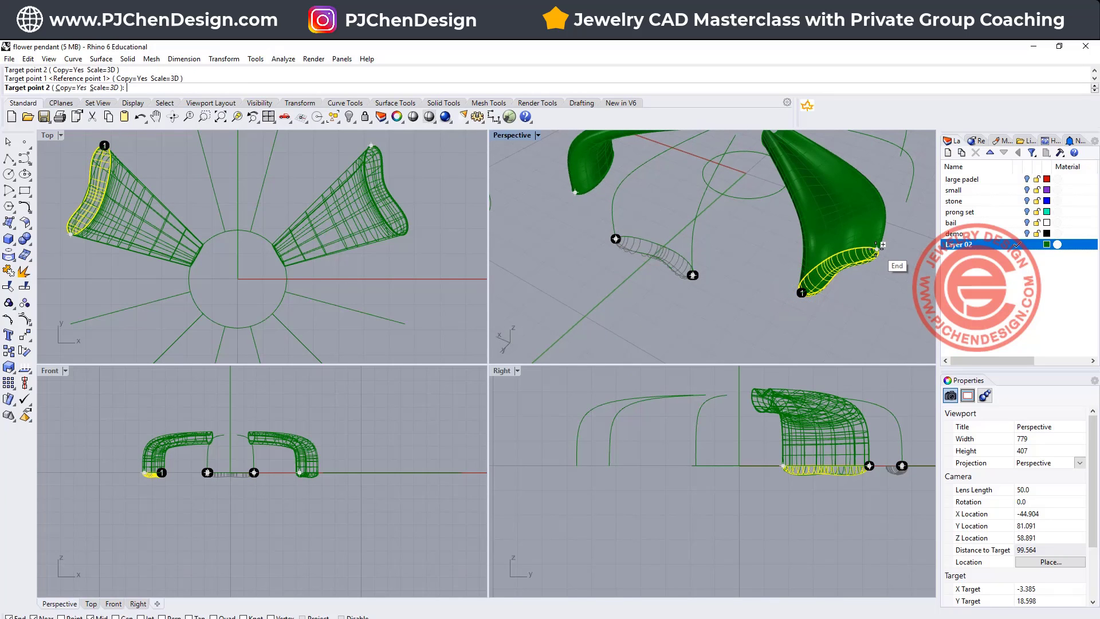
left_click(879, 247)
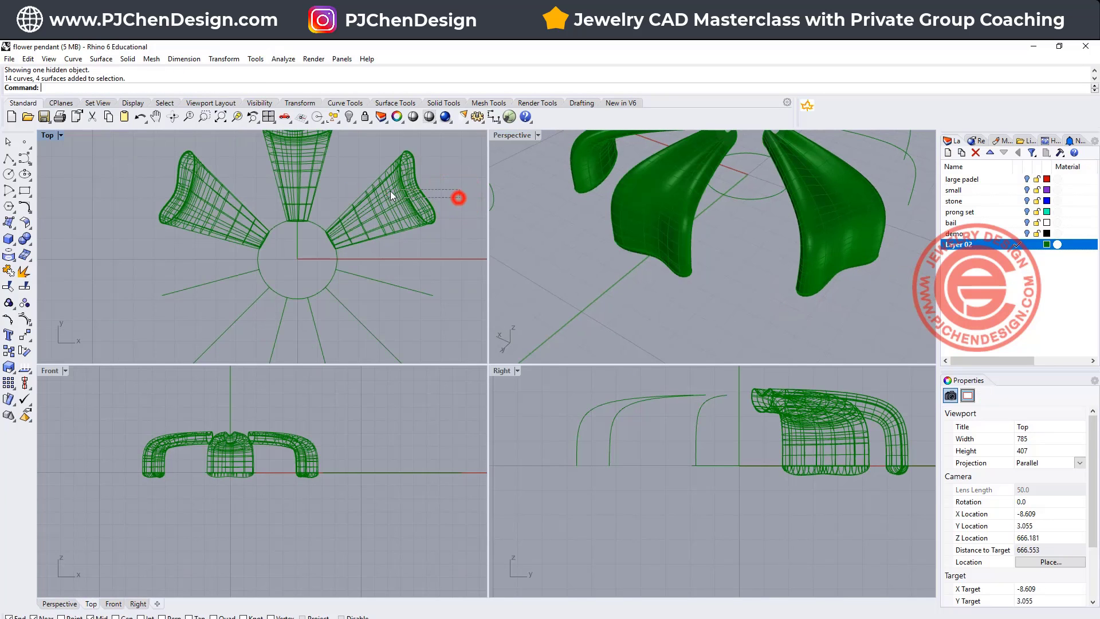
Show the hidden middle petal, select all three petals with their caps, and join them.
left_click_drag(390, 190, 172, 163)
left_click(471, 191)
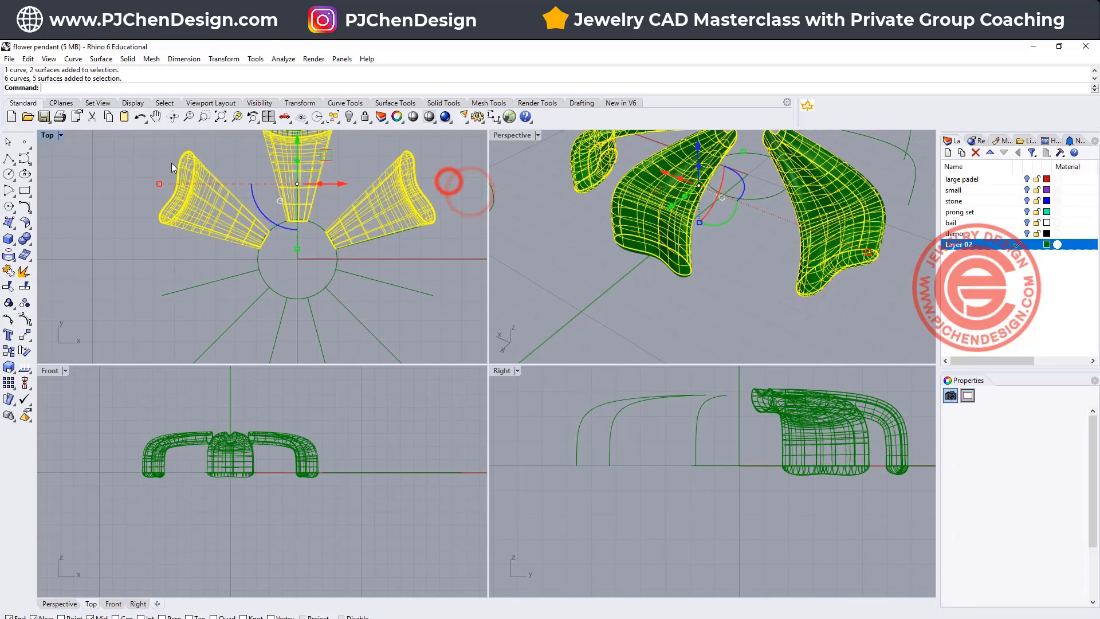
right_click_drag(329, 160, 323, 186)
left_click(310, 159, "shift")
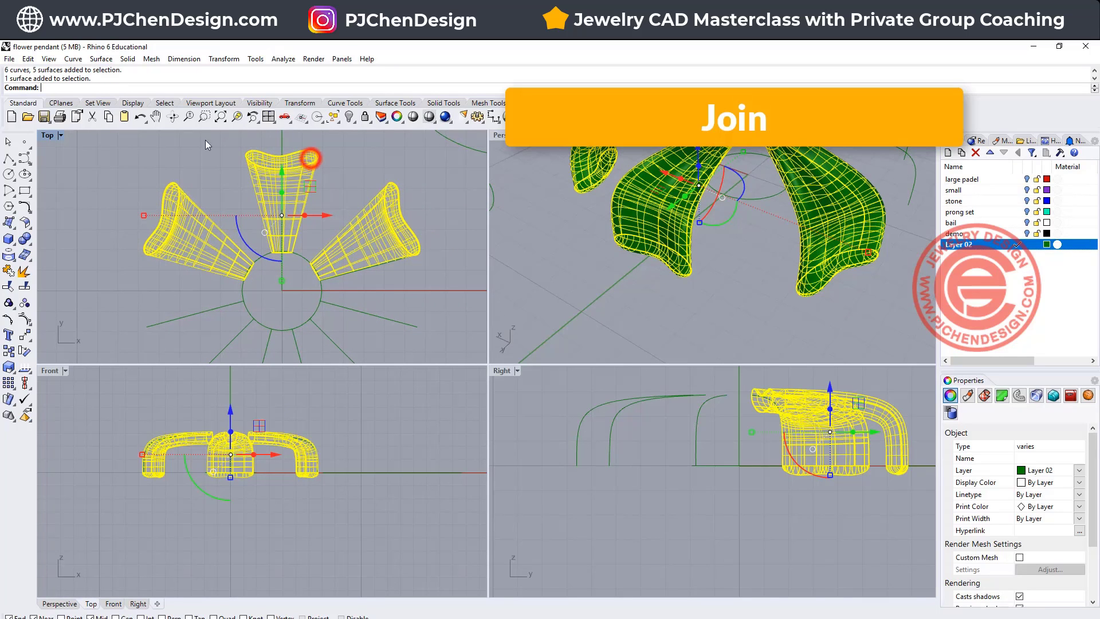
left_click(7, 275)
left_click(114, 193)
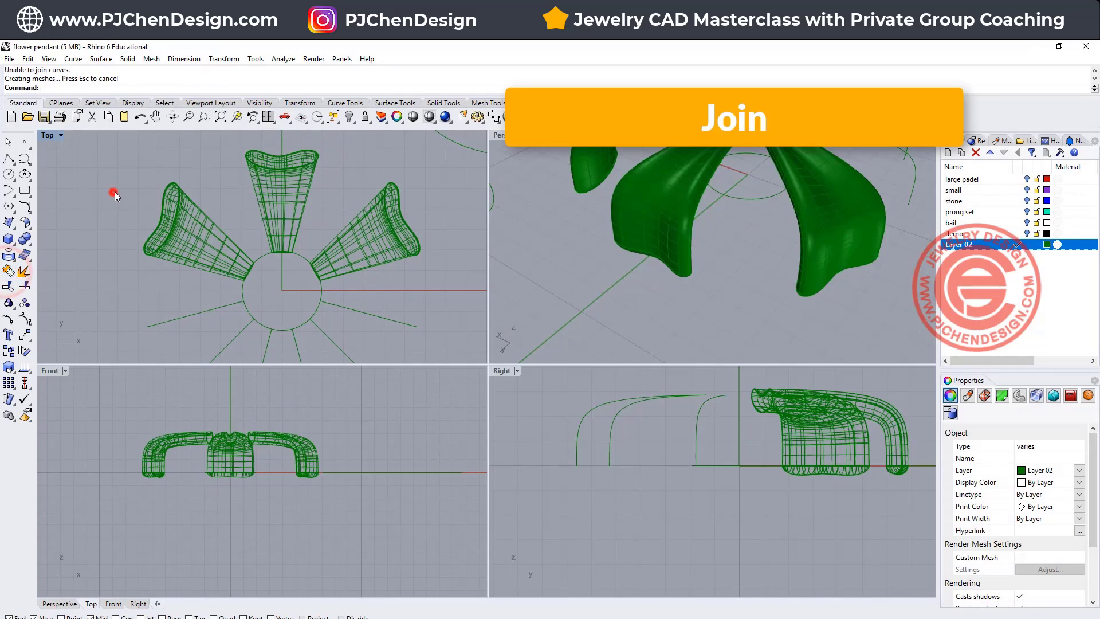
Select the joined petals one at a time to check their object type.
right_click_drag(660, 232, 791, 239)
left_click(747, 266)
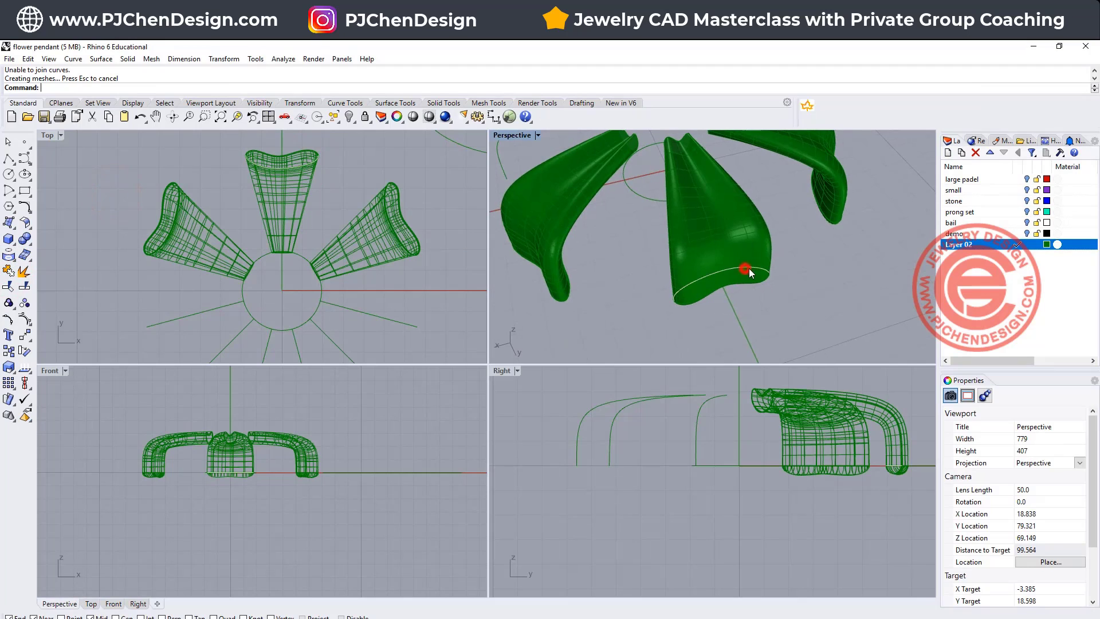
left_click(741, 230)
left_click(833, 182)
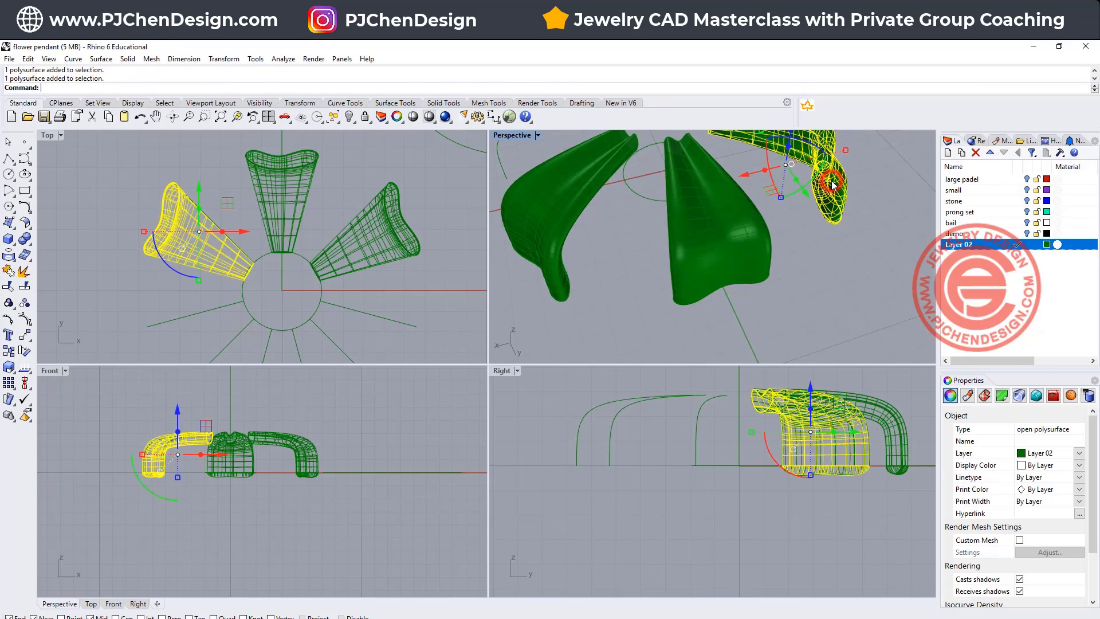
left_click(553, 194)
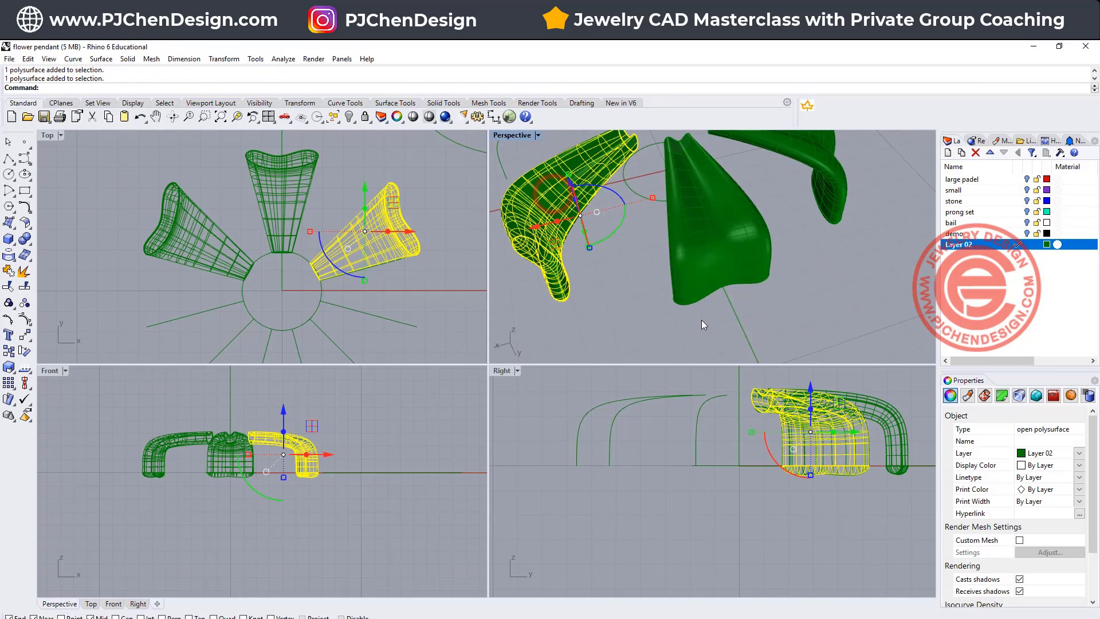
left_click(694, 341)
Close the remaining openings of all three petal polysurfaces with Cap.
key("Return")
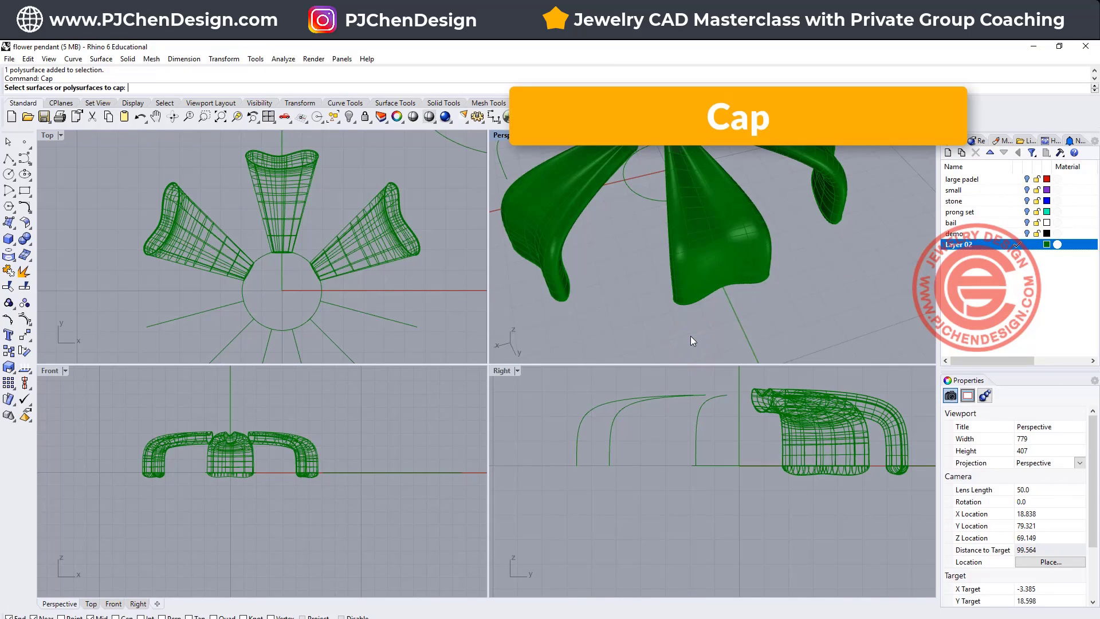
left_click(589, 204)
left_click(710, 245)
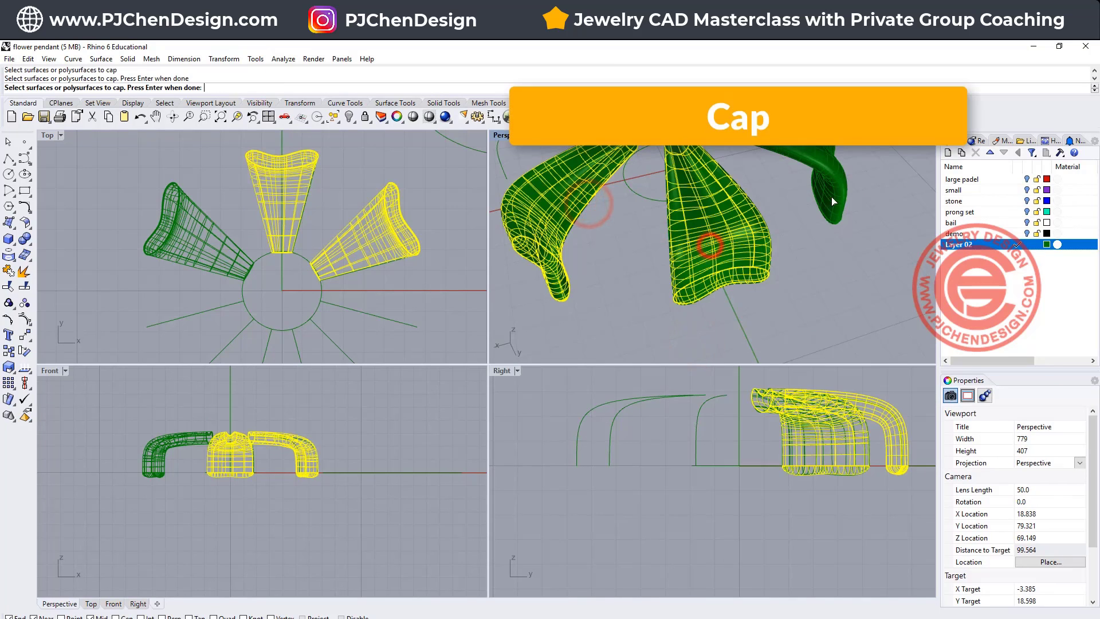
left_click(831, 193)
key("Return")
Select the capped petals one at a time to check whether each is a closed solid.
left_click(829, 201)
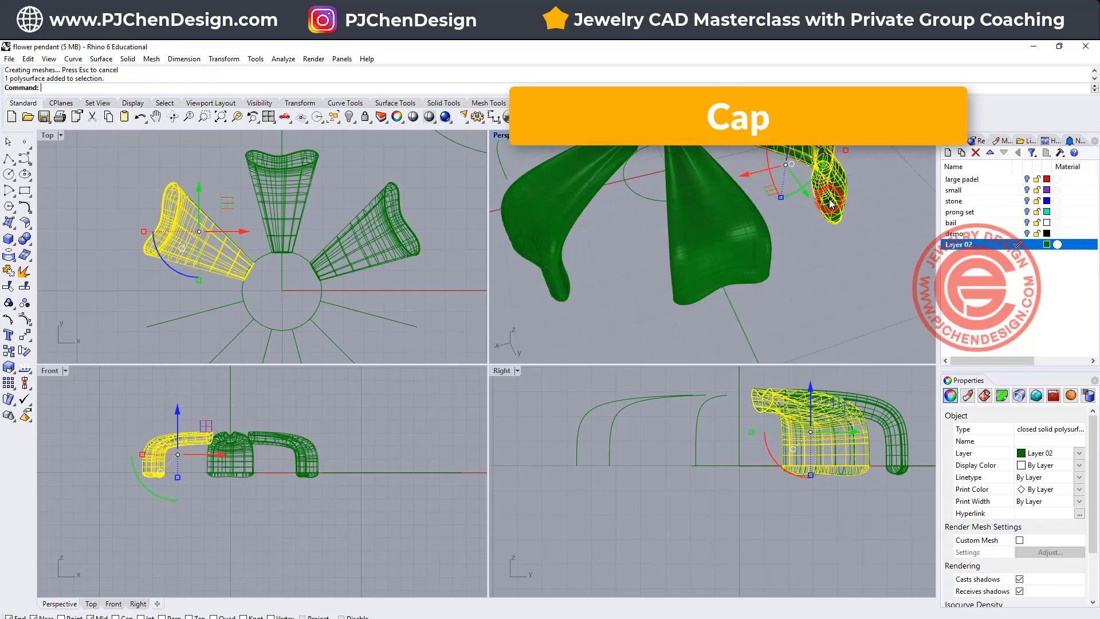
left_click(751, 250)
left_click(549, 232)
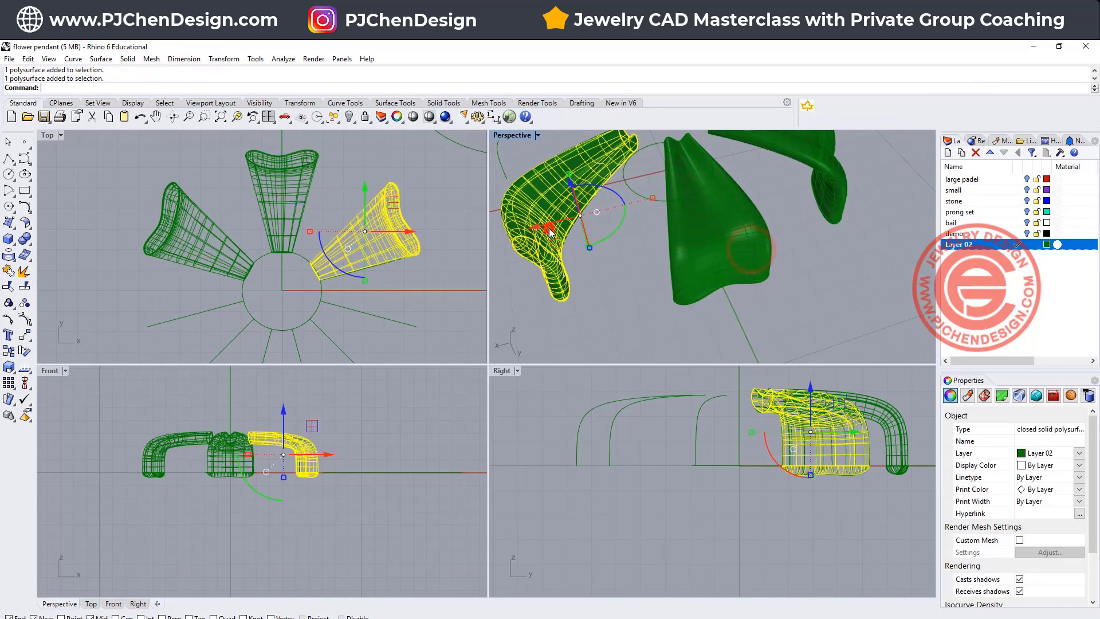
left_click(356, 184)
Mirror the three solid petals across the X axis in the Top view, starting the mirror plane at the origin (0).
left_click(365, 248)
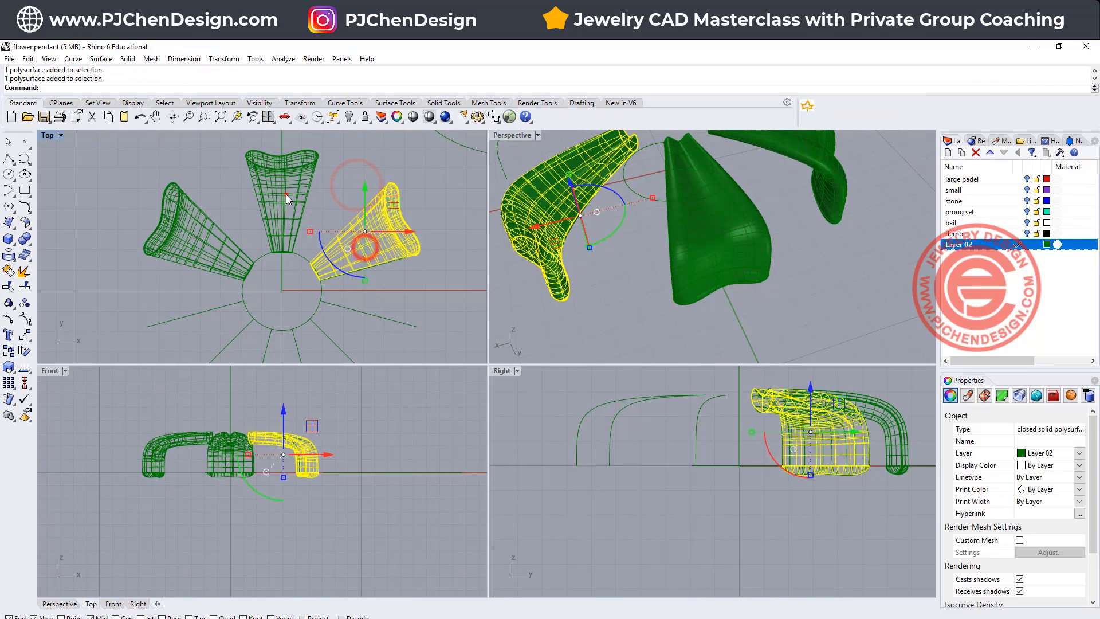
left_click(285, 195, "shift")
left_click(200, 232, "shift")
scroll(201, 232, "down", 4)
right_click_drag(201, 232, 177, 211)
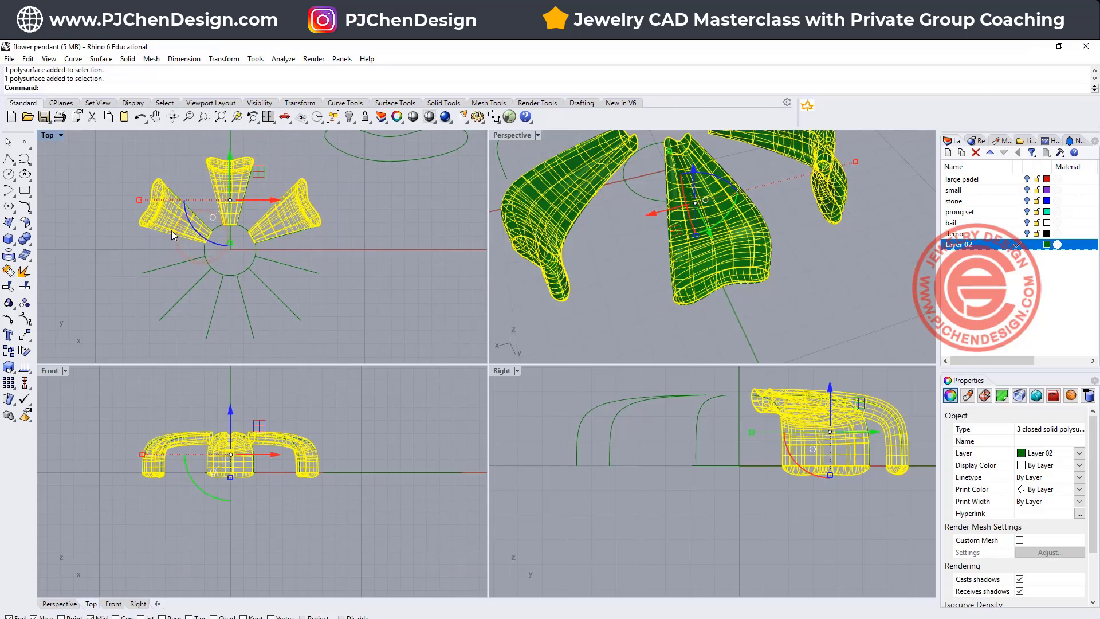
left_click(24, 336)
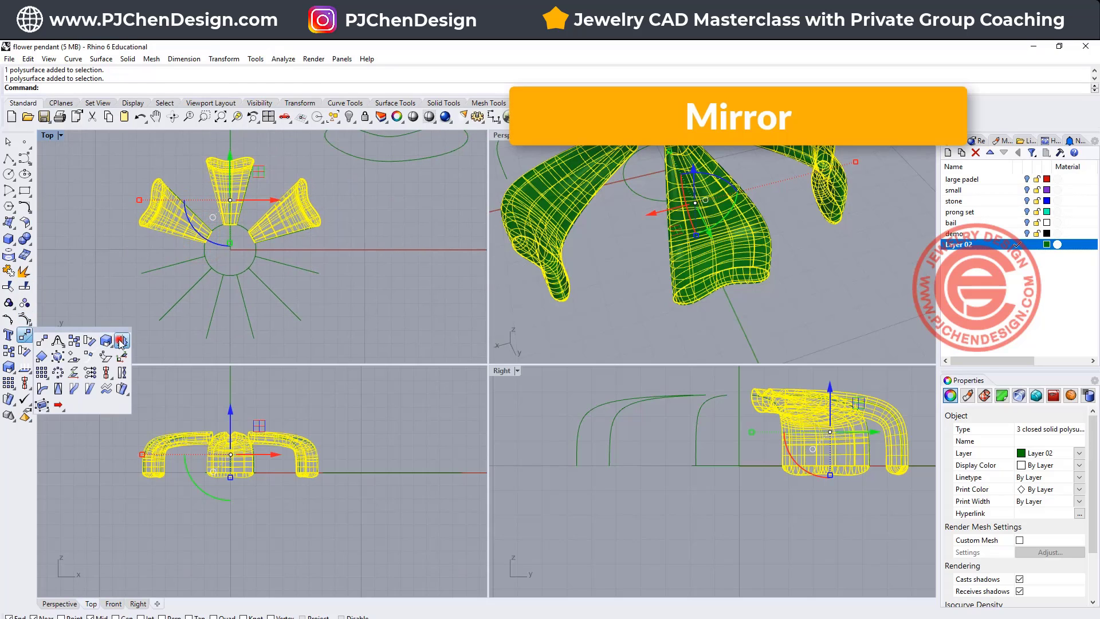
left_click(121, 342)
left_click(231, 249)
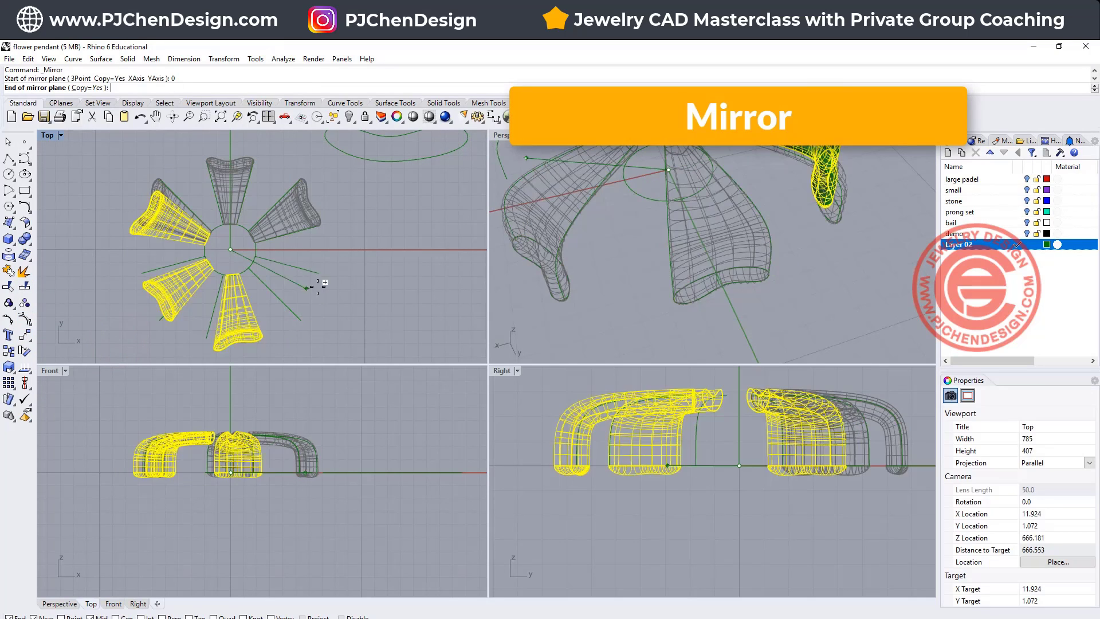
left_click(392, 250)
left_click(400, 309)
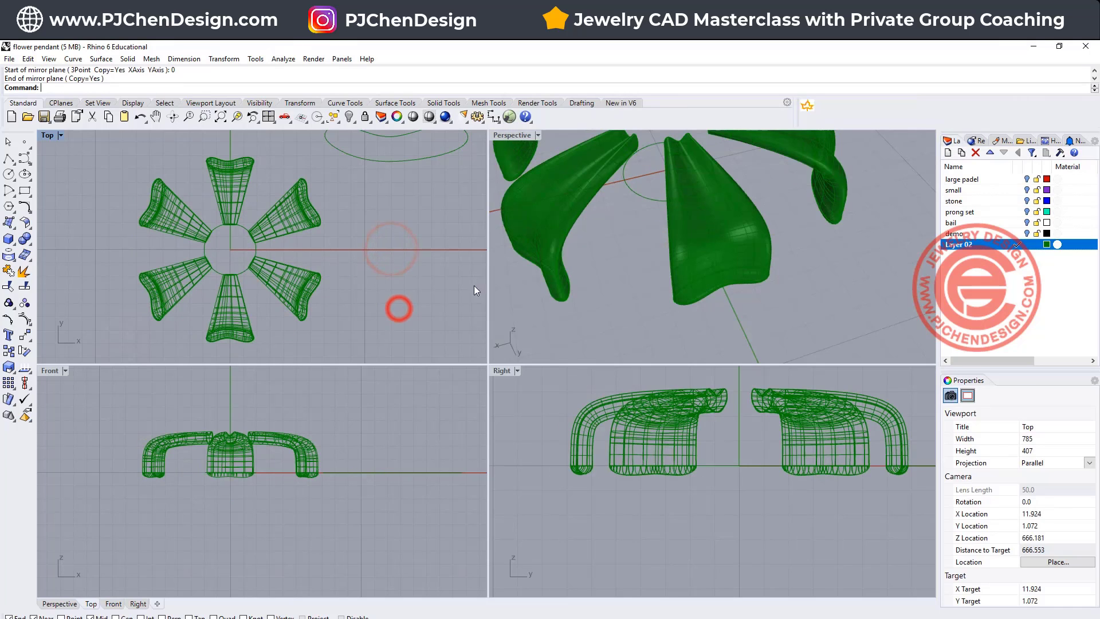
Create a new layer, make it current, and set its color to red.
scroll(705, 238, "down", 6)
right_click_drag(705, 238, 742, 267)
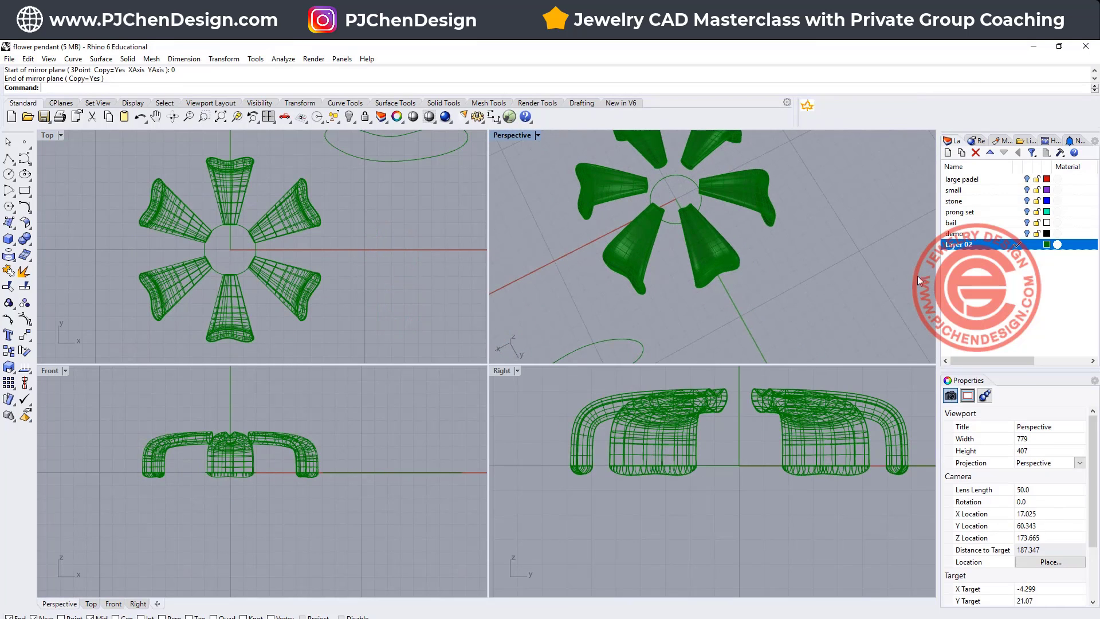
left_click(948, 154)
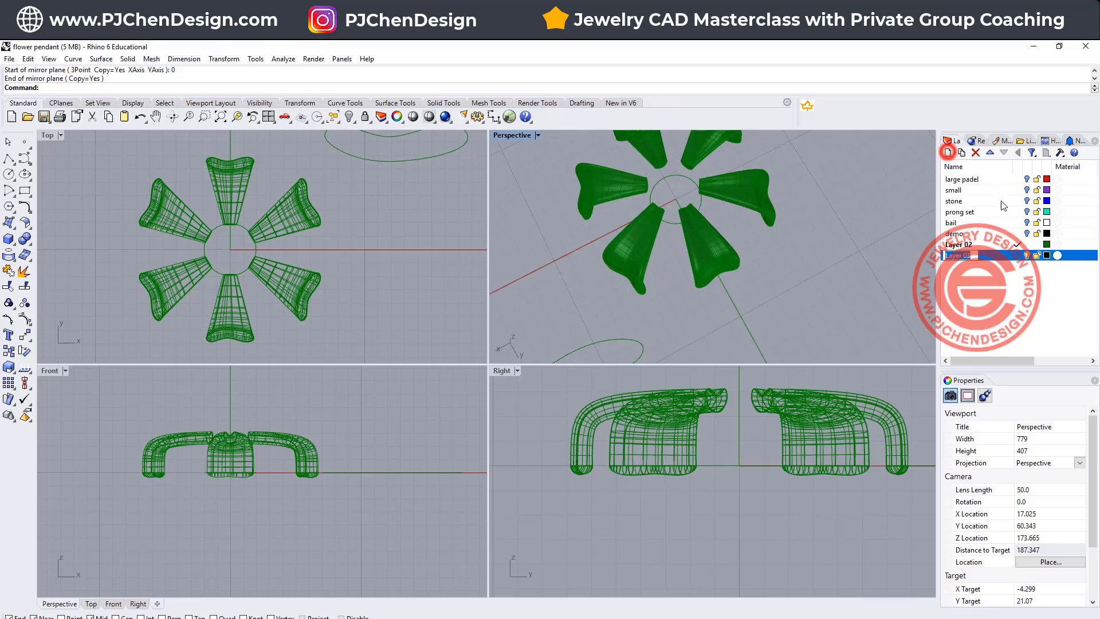
left_click(1019, 255)
left_click(1047, 256)
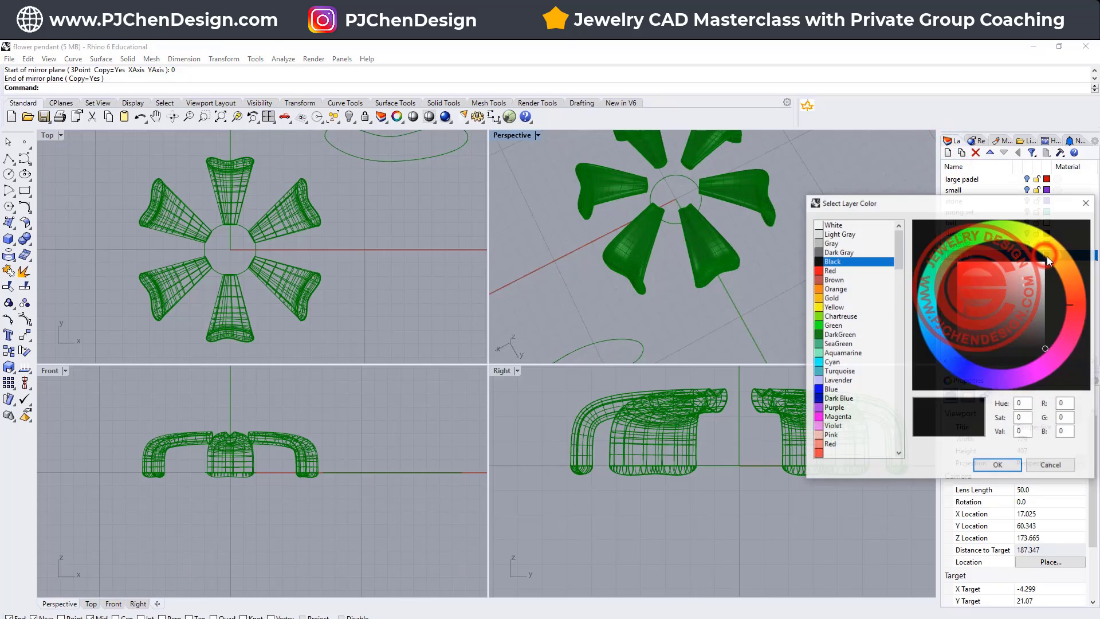
left_click(995, 467)
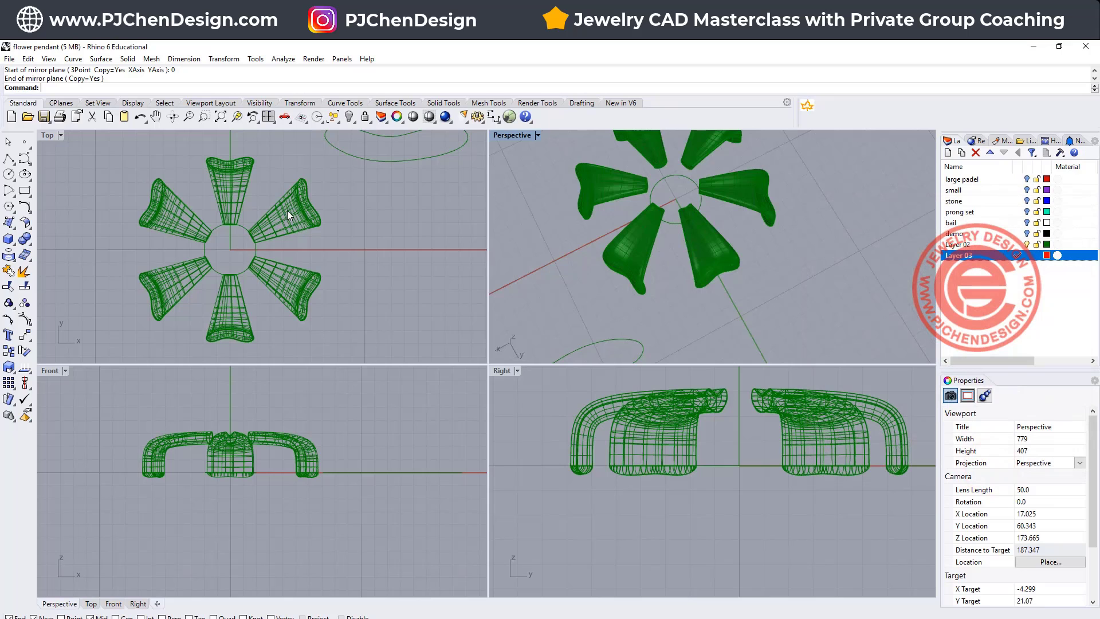
Copy all six solid petals onto the red Layer 03, keeping the originals on Layer 02.
left_click(288, 212)
left_click(241, 181, "shift")
left_click(177, 219, "shift")
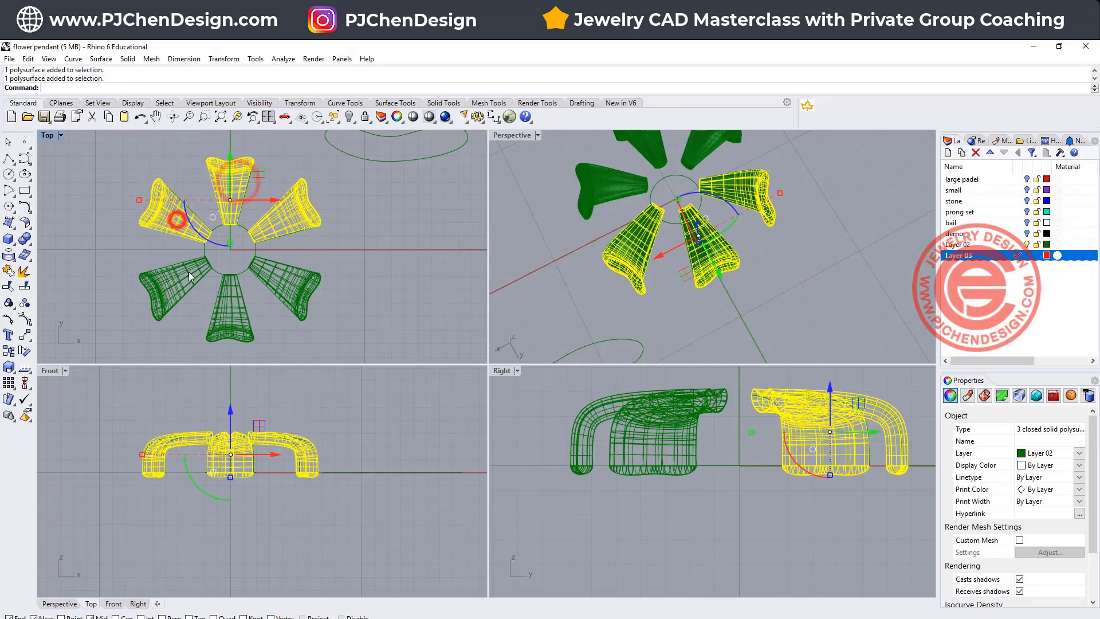
left_click(186, 287, "shift")
left_click(233, 305, "shift")
left_click(287, 287, "shift")
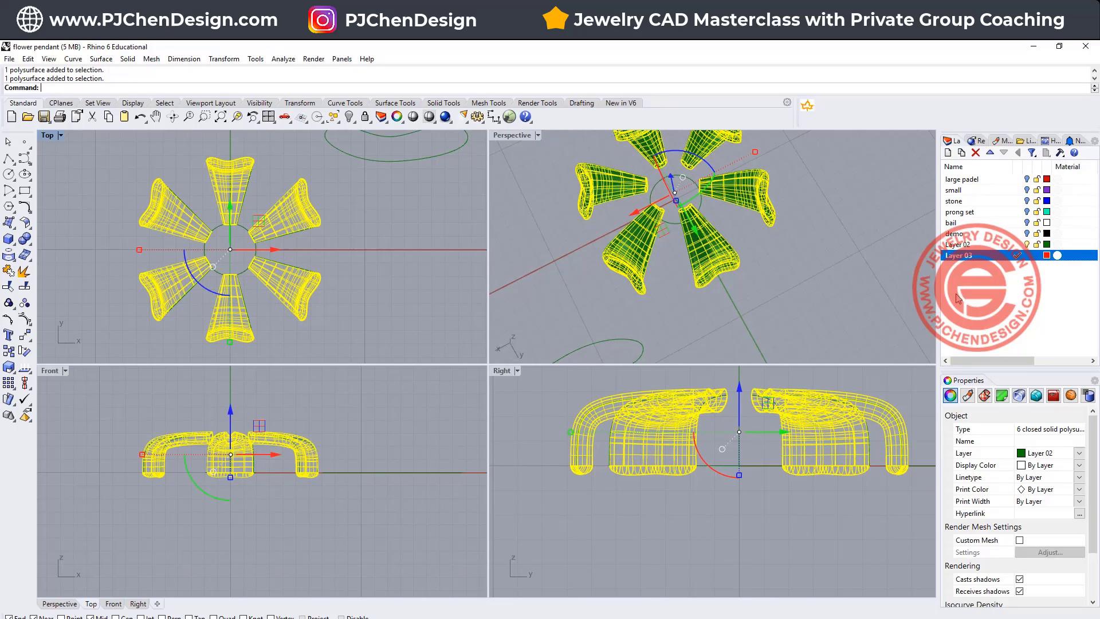
right_click(995, 258)
left_click(1038, 469)
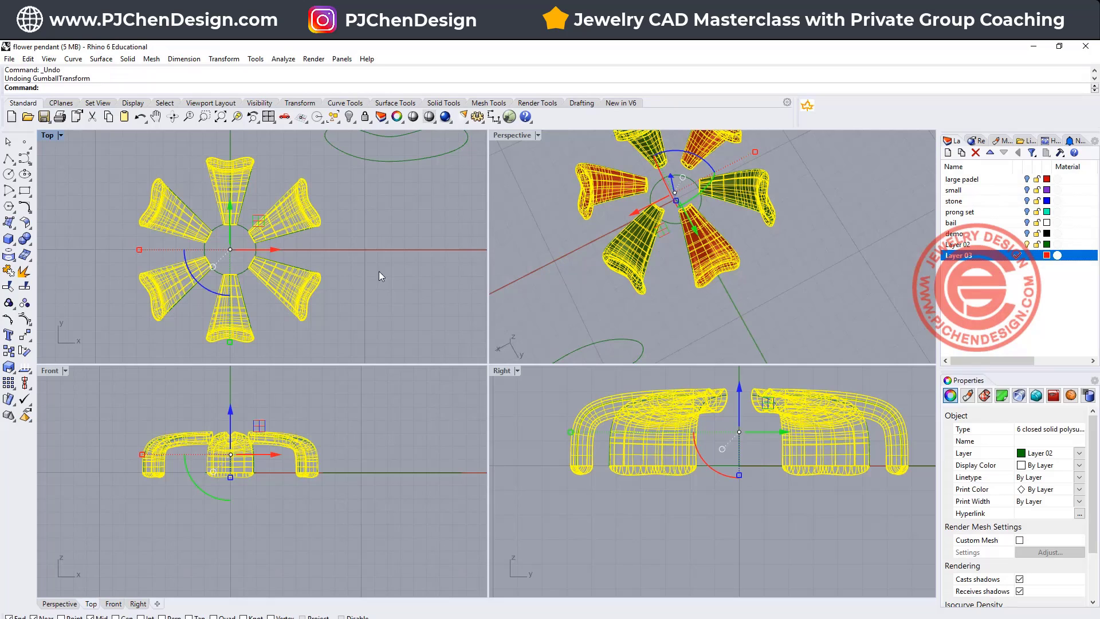
Rotate the six green Layer 02 petals 30 degrees about the flower's center in the Top view, and scale them down slightly.
left_click(223, 295)
type("30")
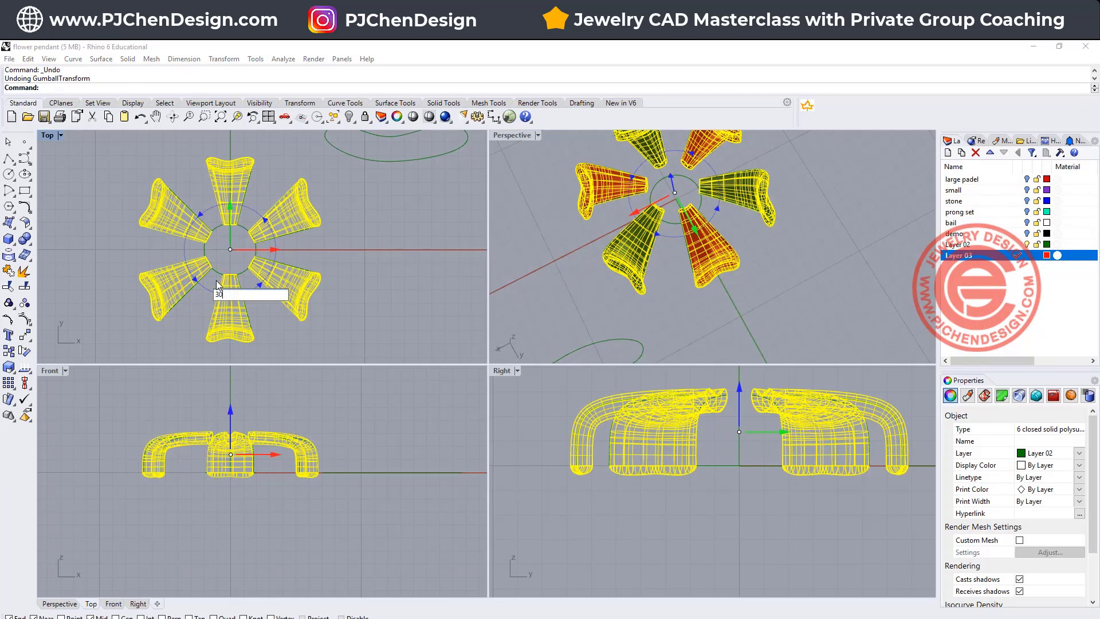
key("Return")
left_click_drag(131, 253, 137, 253)
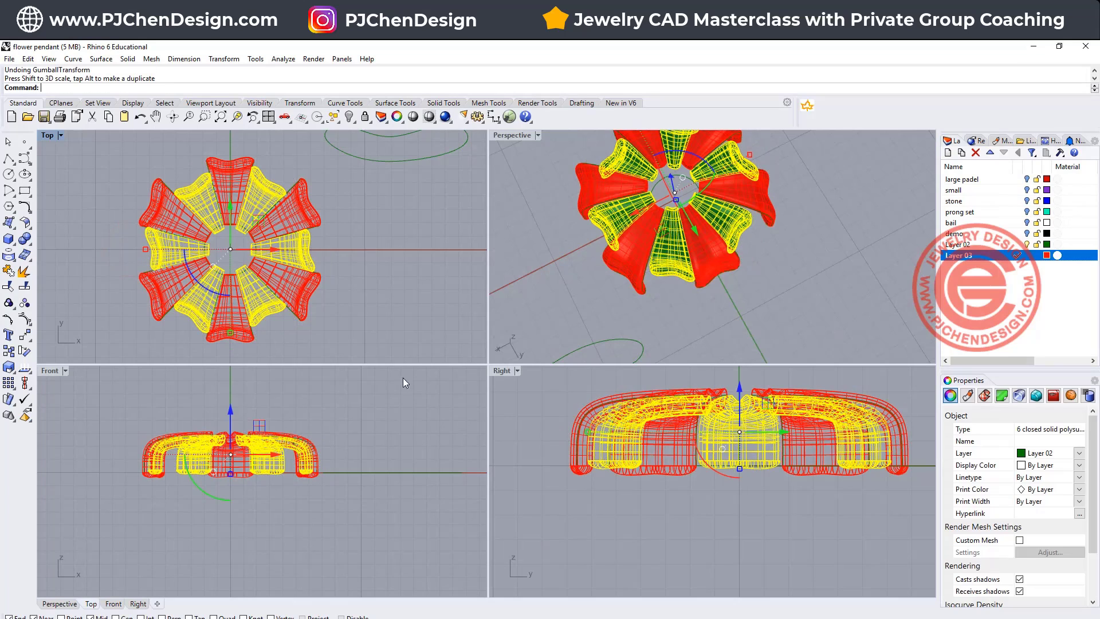
Move the smaller green petals slightly upward in the Front view, and deselect them.
scroll(247, 428, "up", 3)
left_click_drag(218, 433, 224, 428)
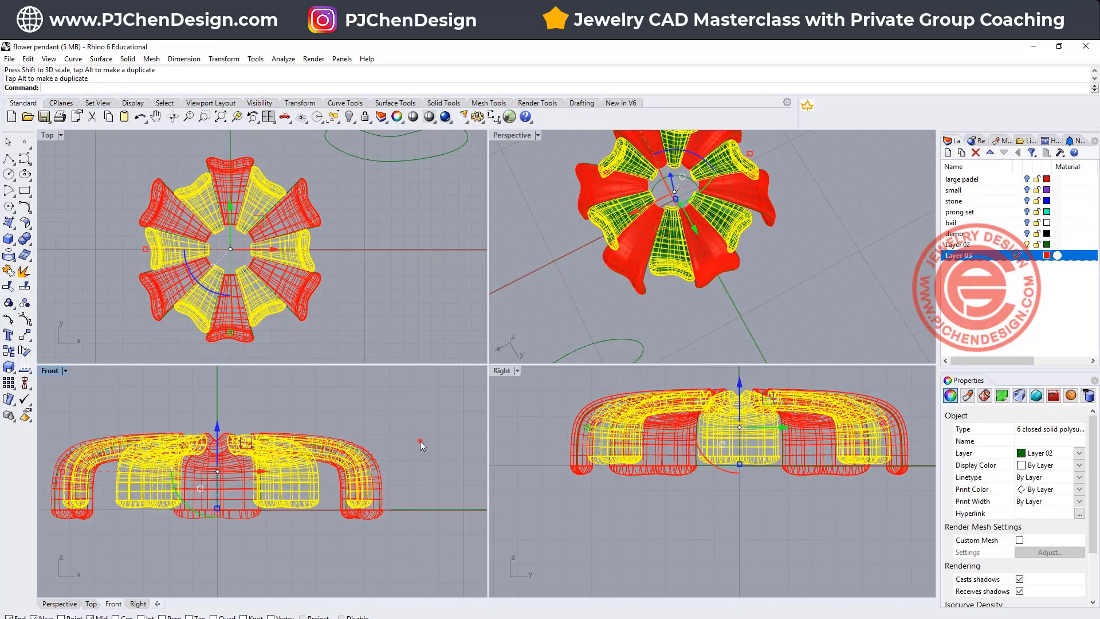
left_click(420, 441)
scroll(711, 191, "down", 3)
scroll(711, 190, "up", 5)
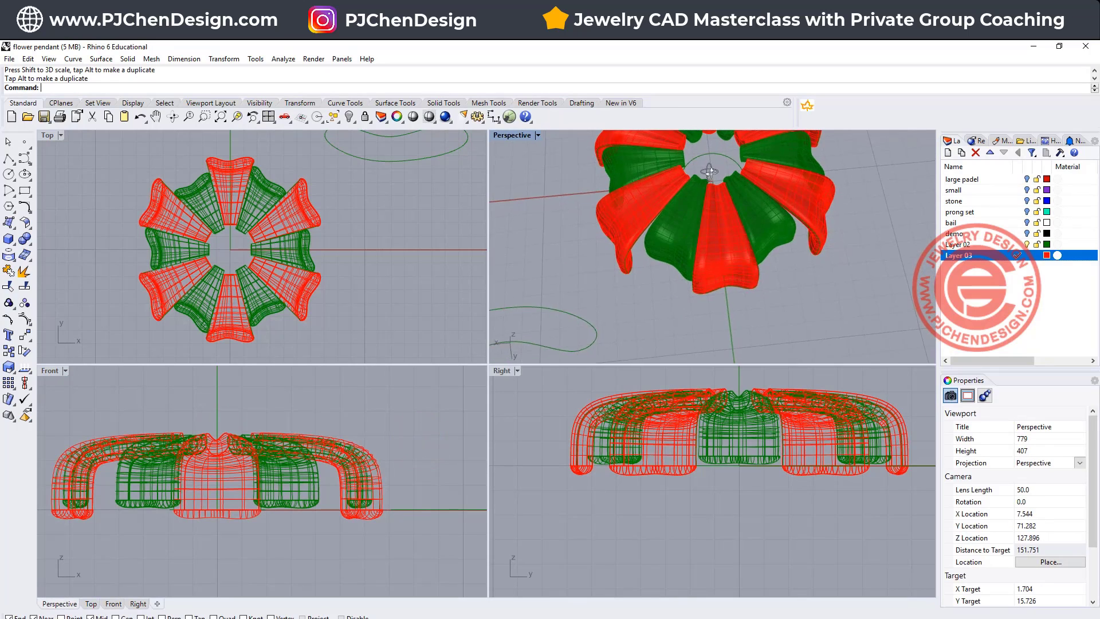
Turn on the demo layer to show the center stone and prongs, and hide its extra surface.
left_click(780, 283)
scroll(717, 243, "down", 5)
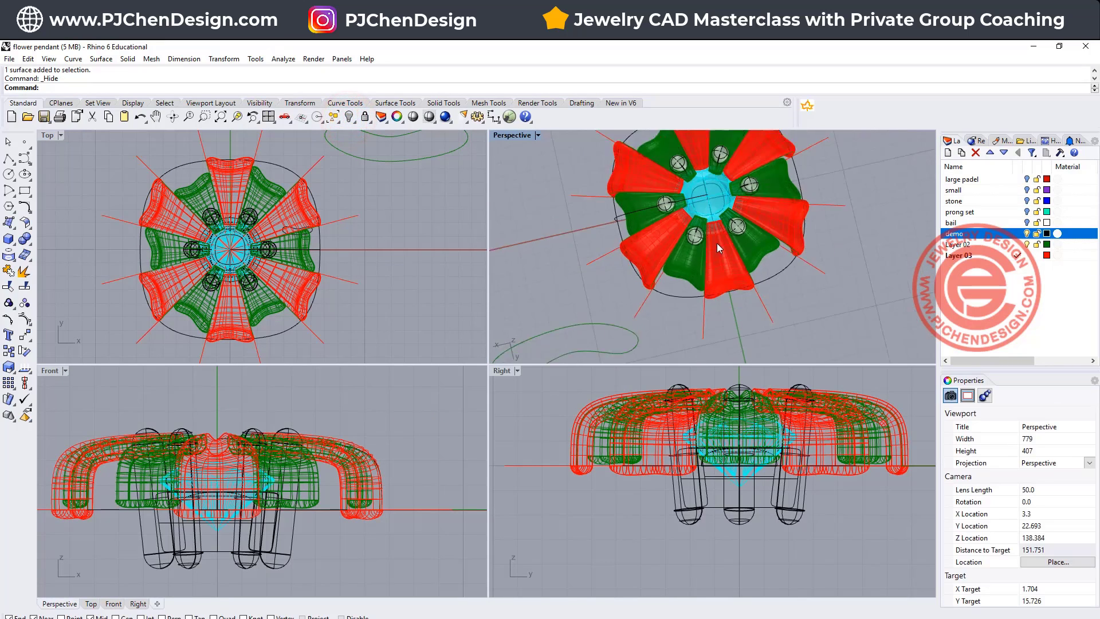
Select the center stone with its prong setting and move it upward in the Front view to sit higher in the flower.
right_click_drag(717, 243, 650, 259)
scroll(688, 246, "up", 5)
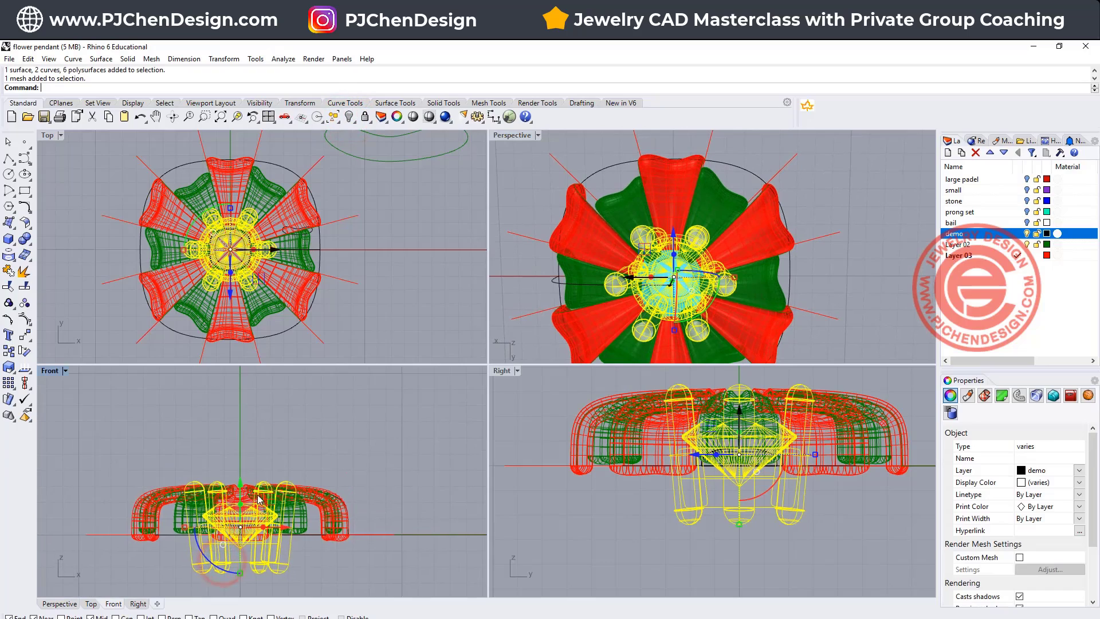
left_click_drag(238, 483, 255, 461)
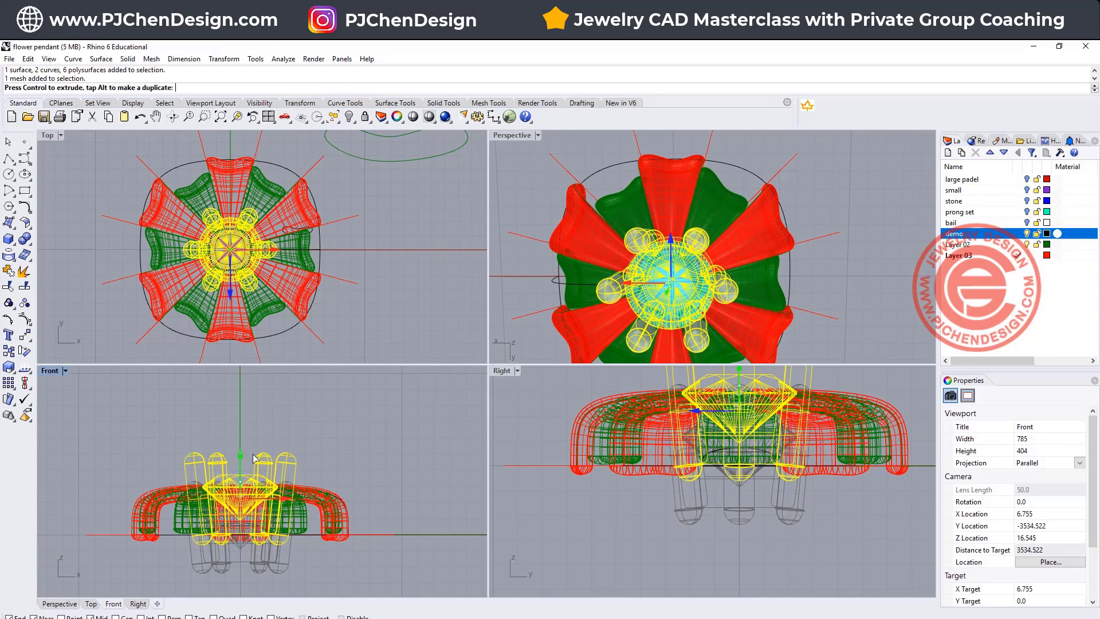
left_click(375, 468)
right_click_drag(482, 339, 427, 311)
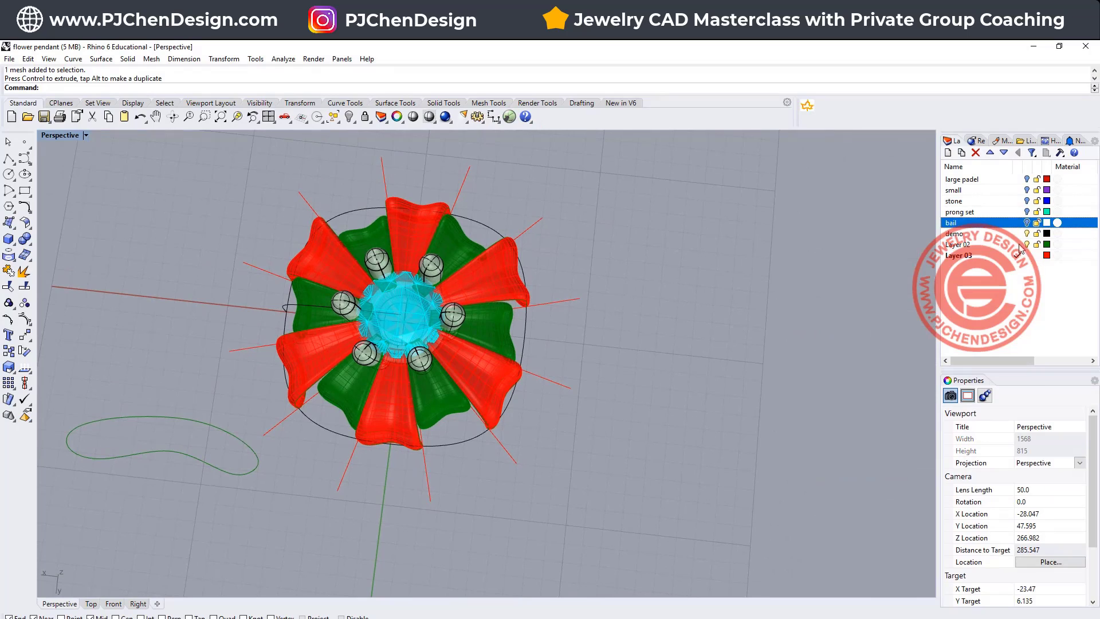